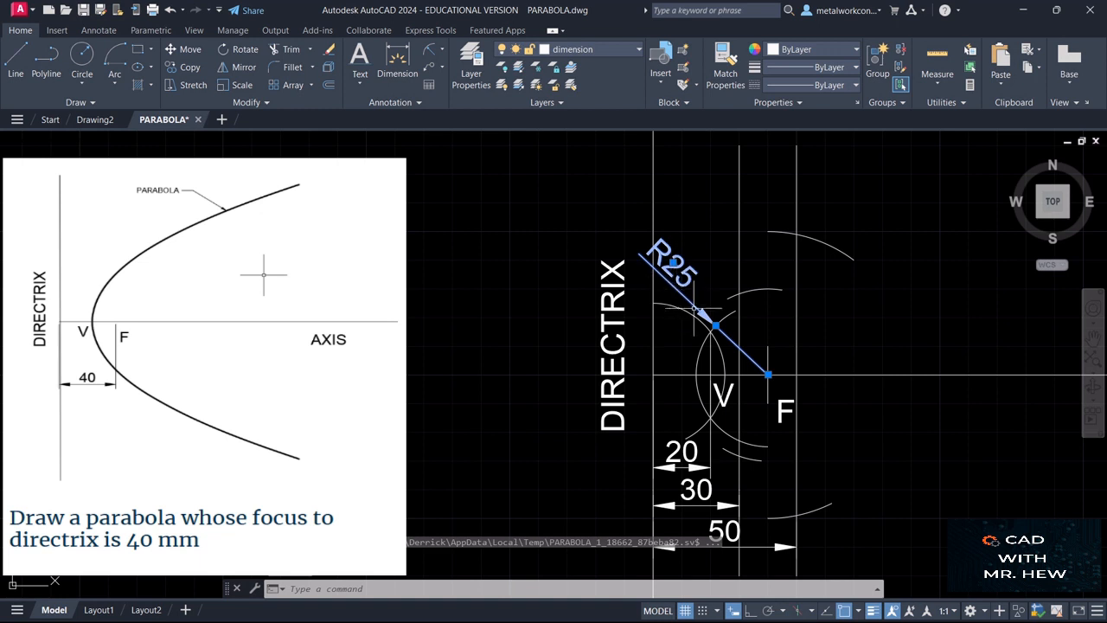
Move the R25 radius dimension's arrow point further up along its arc and deselect the dimension.
click(717, 324)
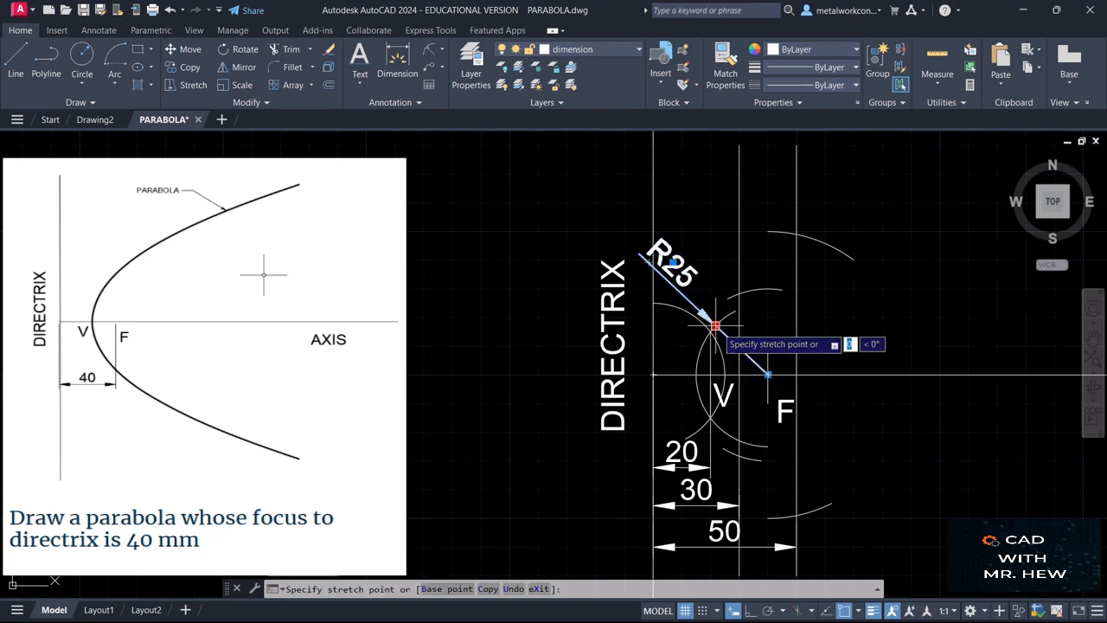
click(726, 318)
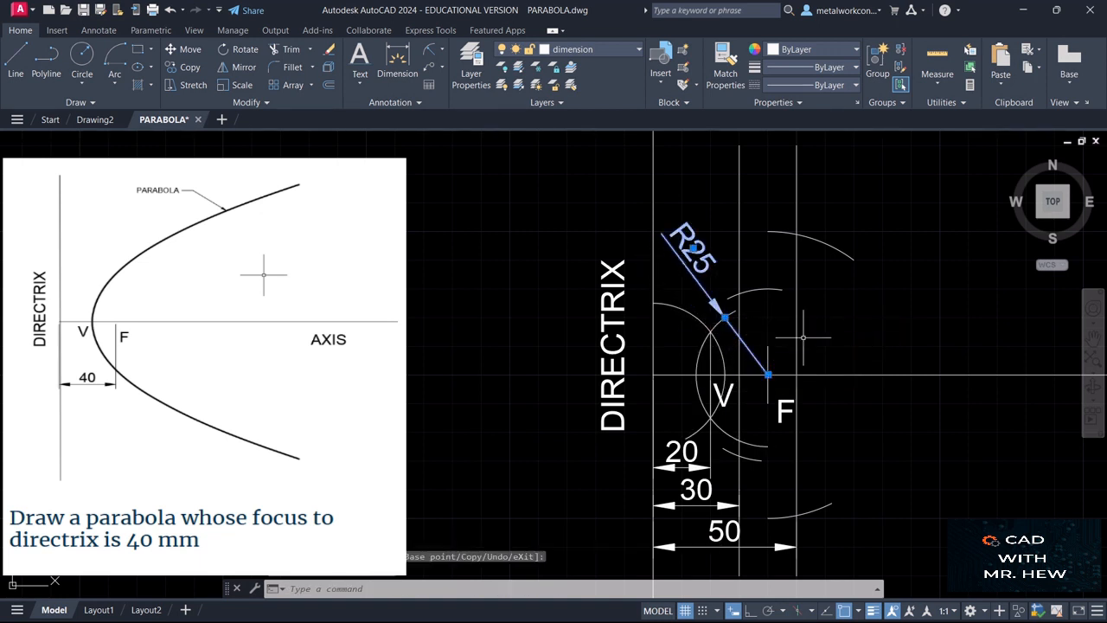
click(906, 338)
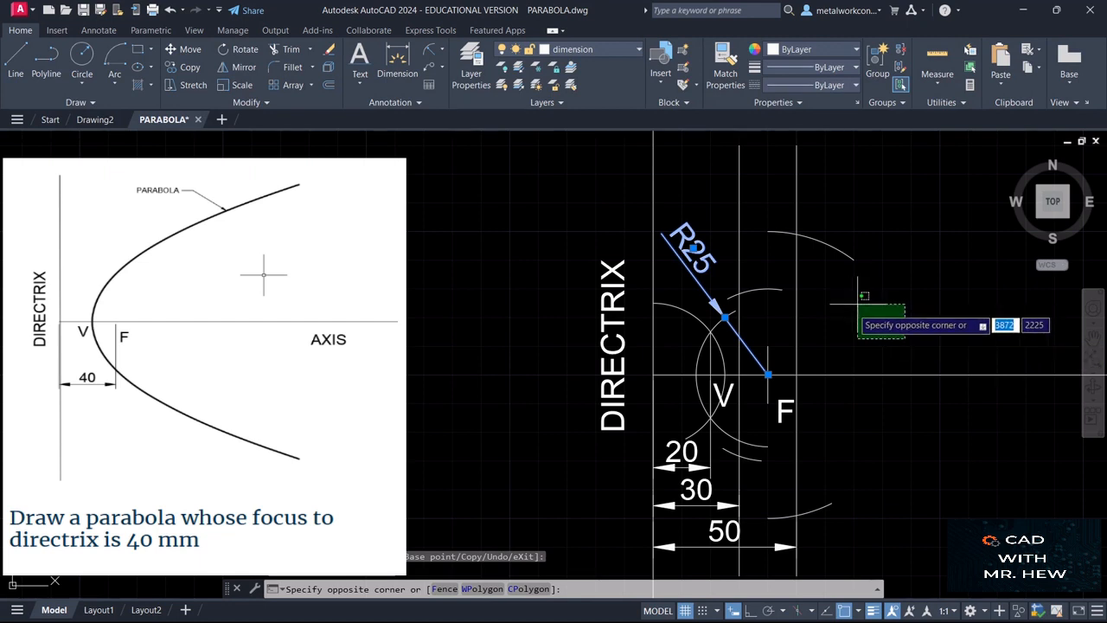
key(Escape)
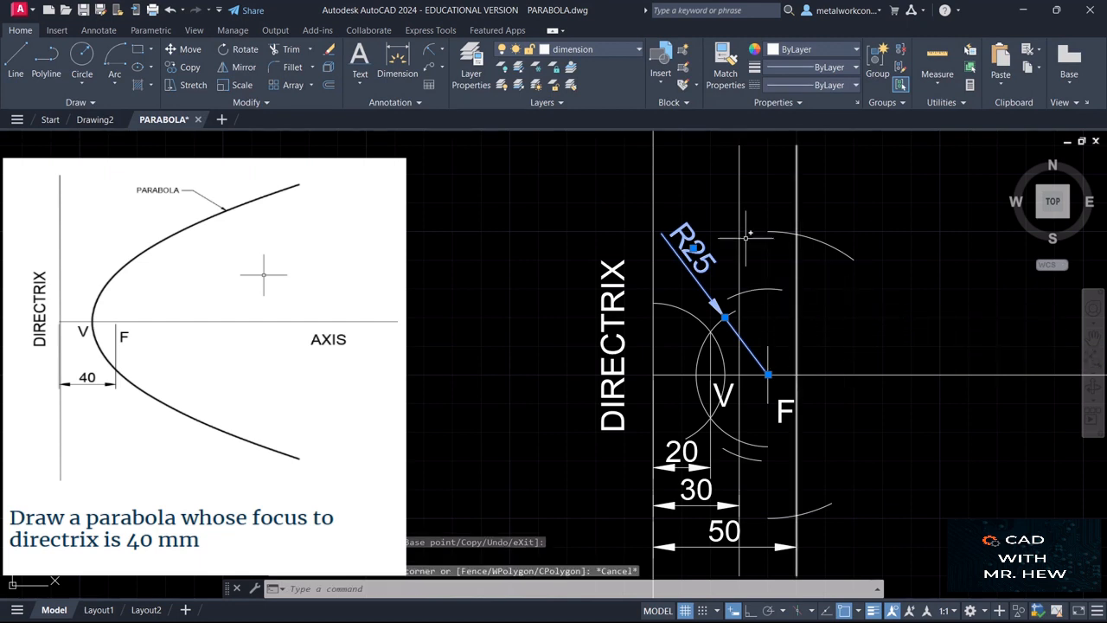
key(Escape)
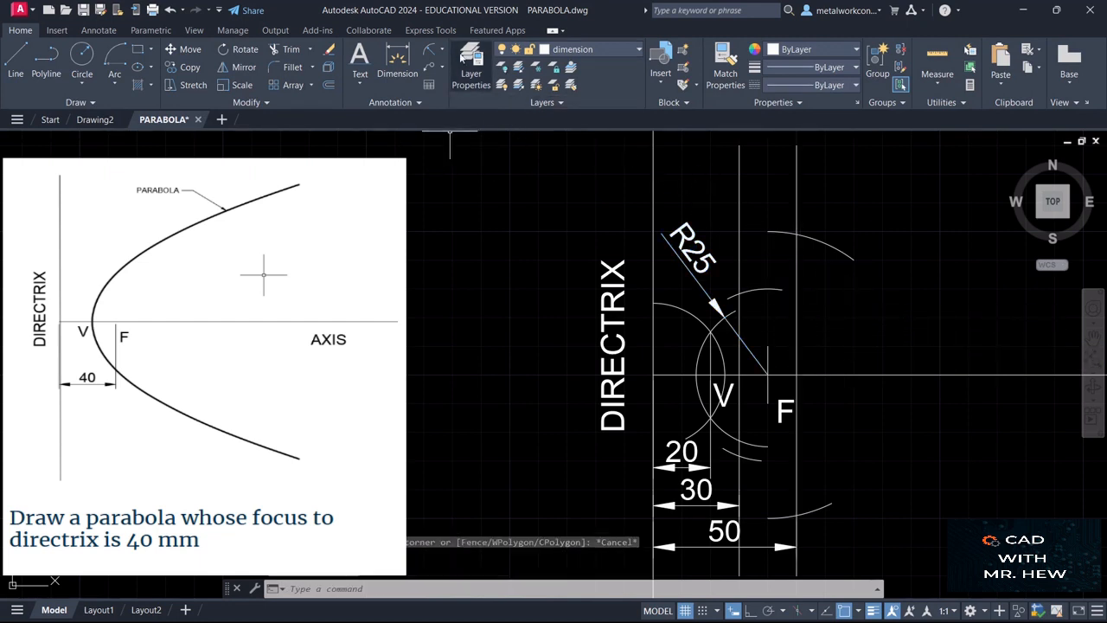
Add radius dimensions to the two upper arcs centred on F, the 30 mm one inside its arc and the 50 mm one outside.
click(431, 51)
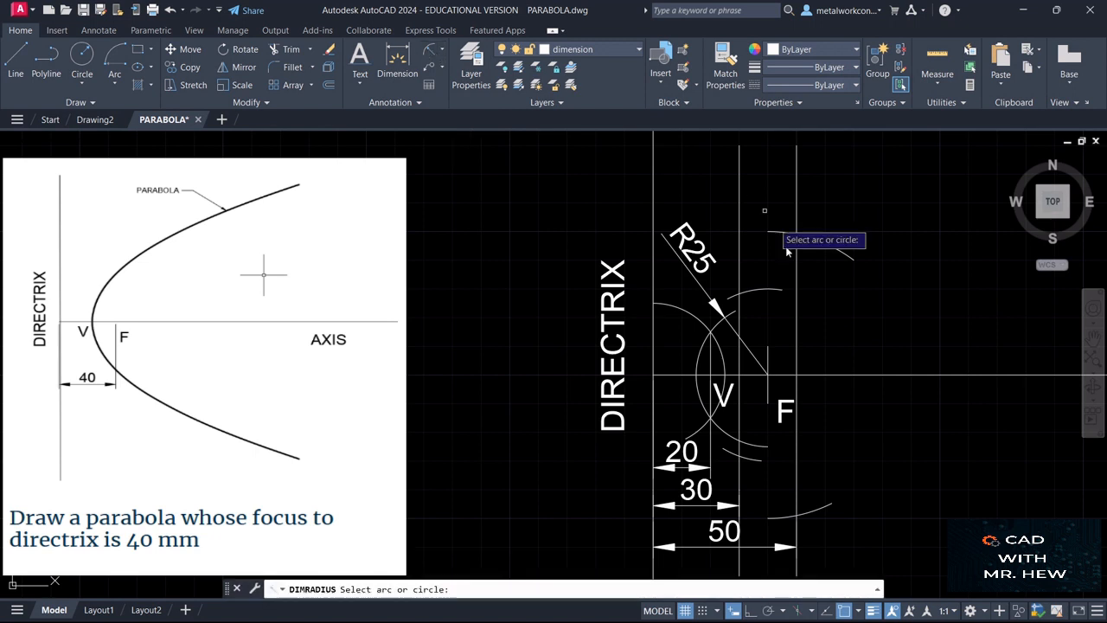
click(759, 291)
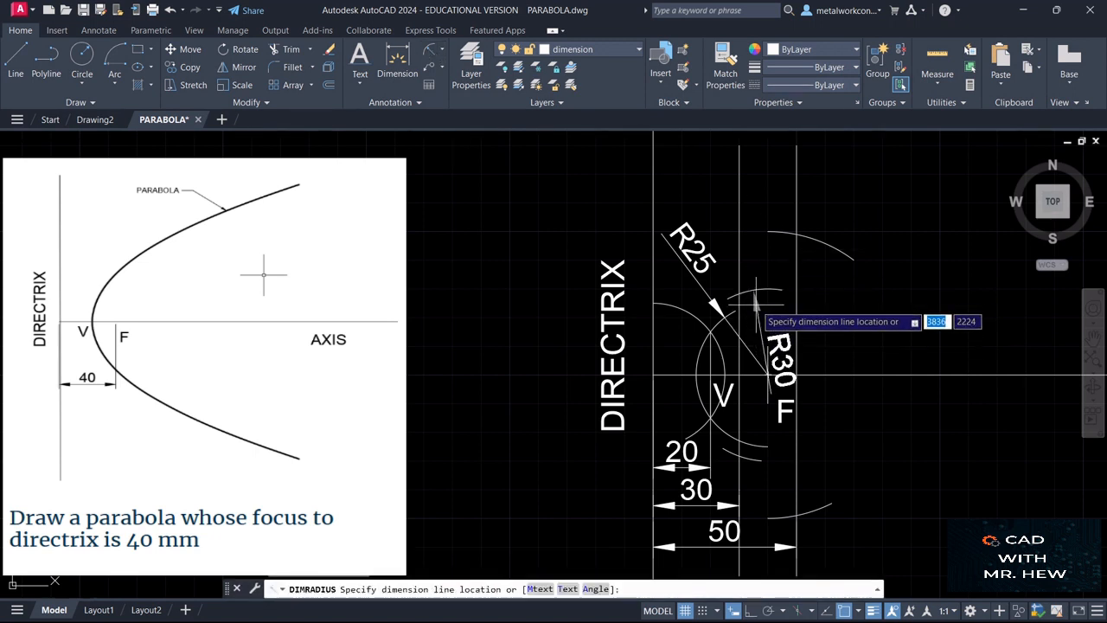
click(753, 299)
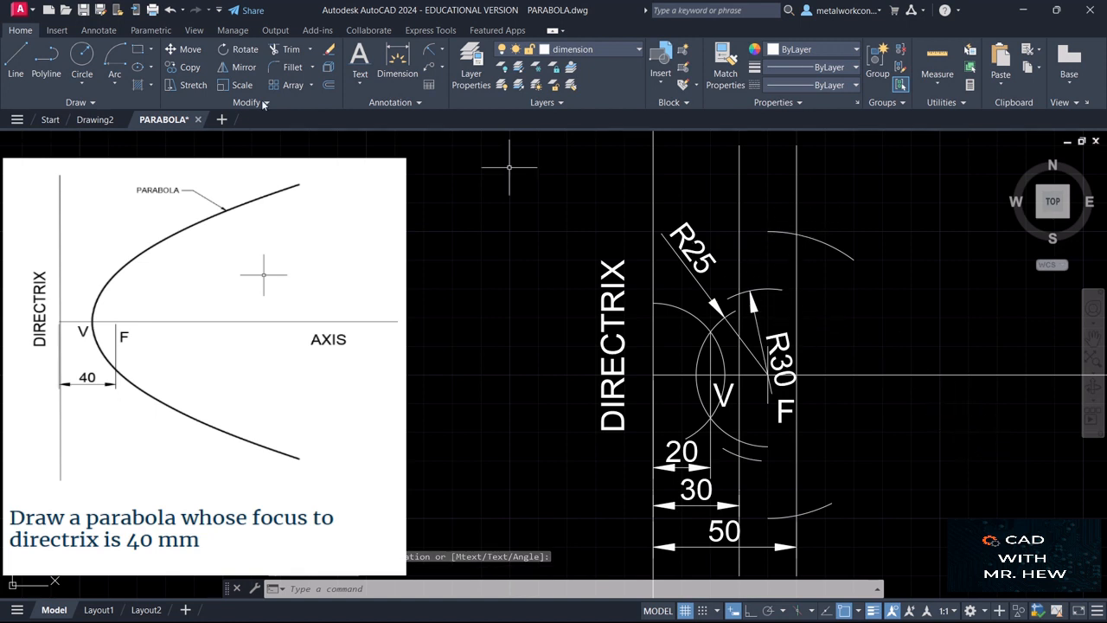
click(430, 54)
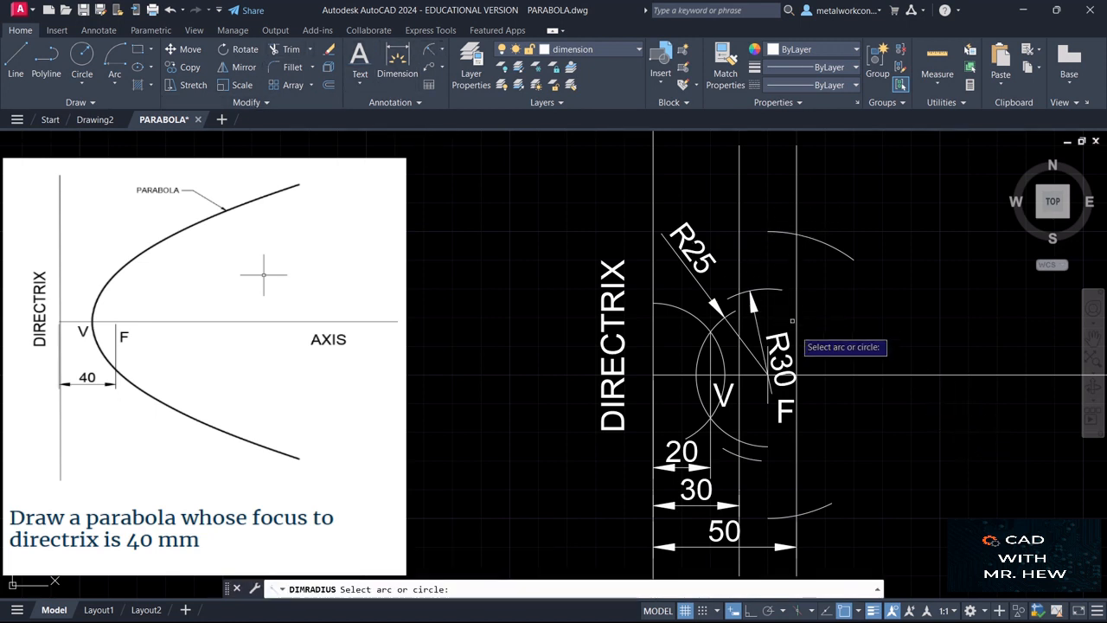
click(785, 233)
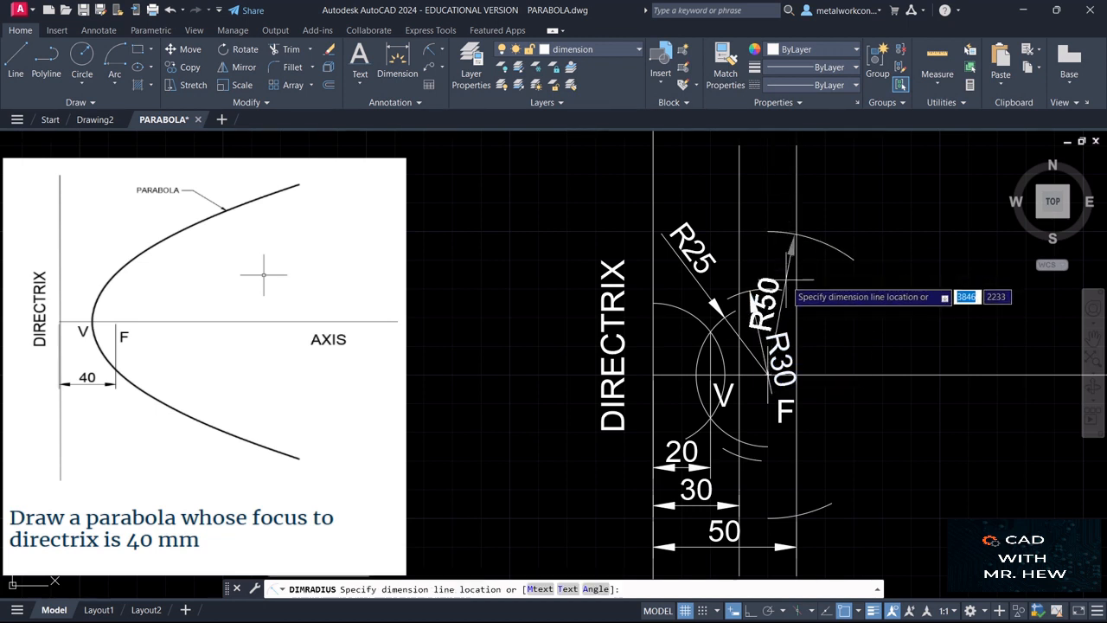
click(783, 229)
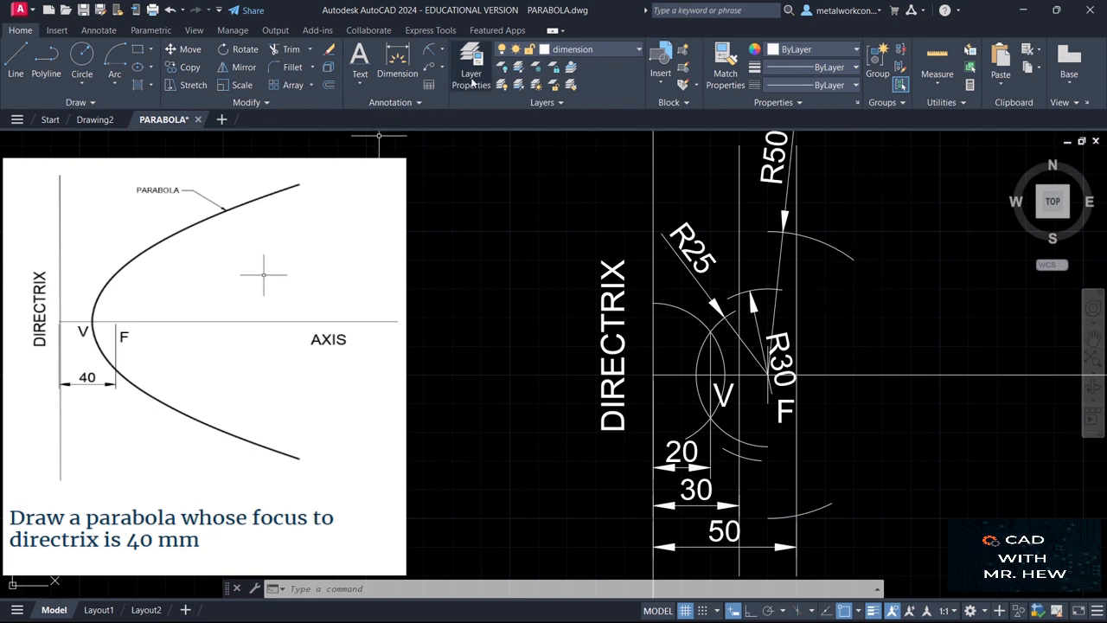
On the construction layer with grid snap on, draw a vertical line across the axis, about 70 mm from the directrix.
click(551, 54)
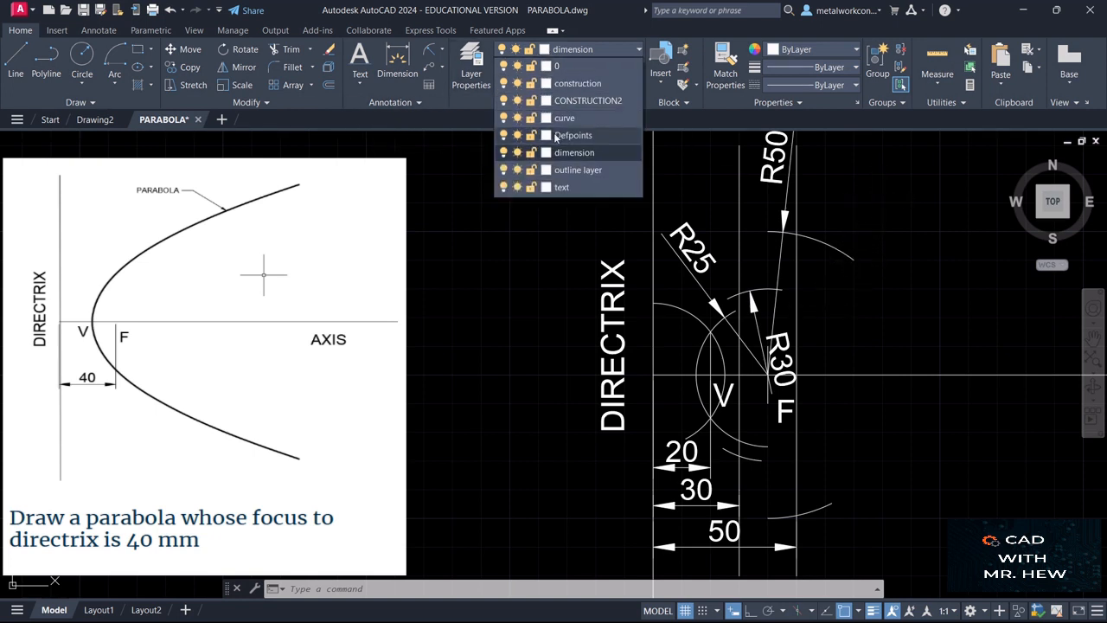
click(573, 83)
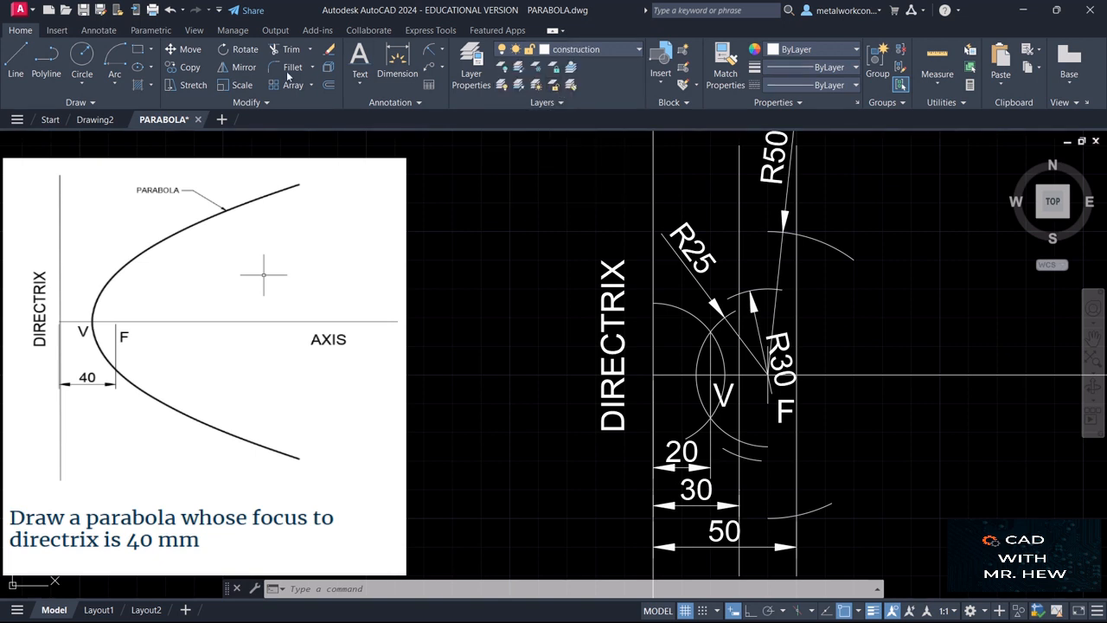
click(15, 66)
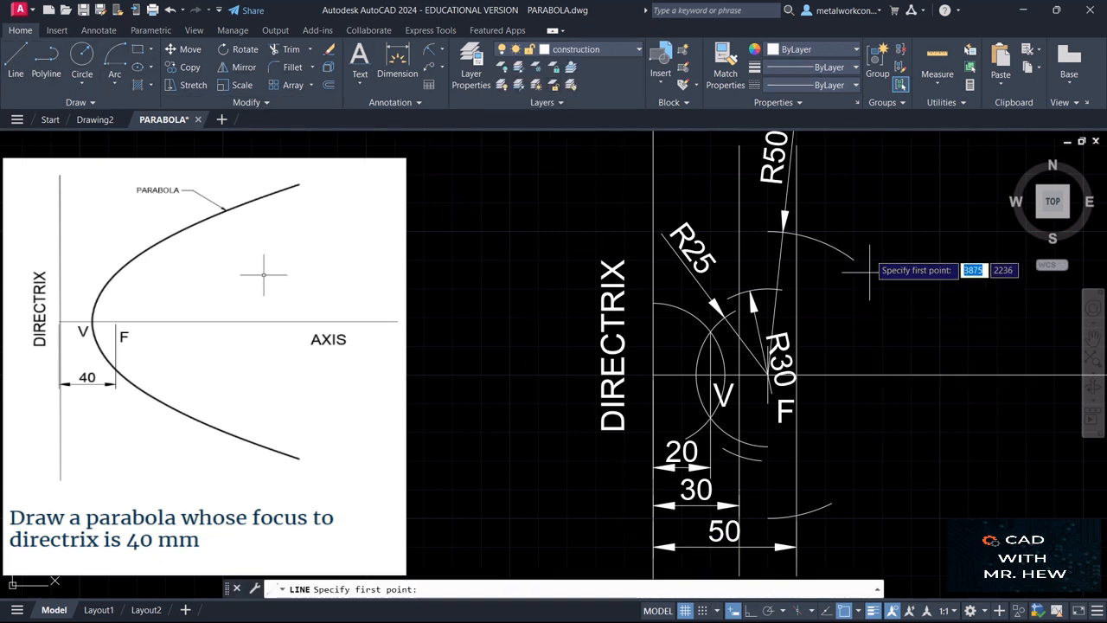
click(703, 611)
click(854, 173)
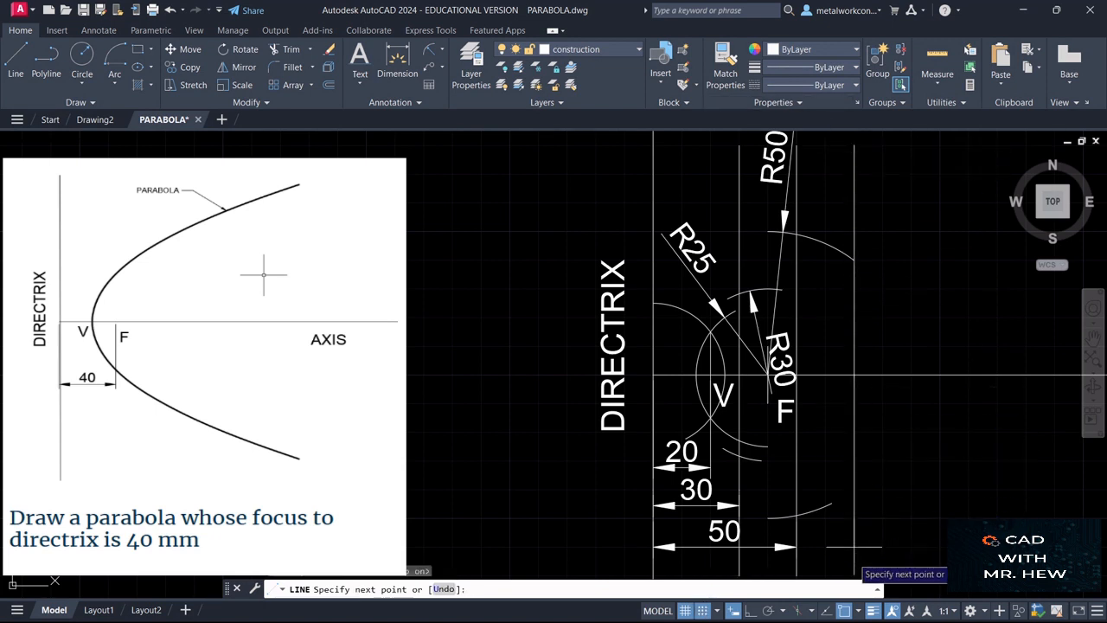
scroll(852, 558, down, 4)
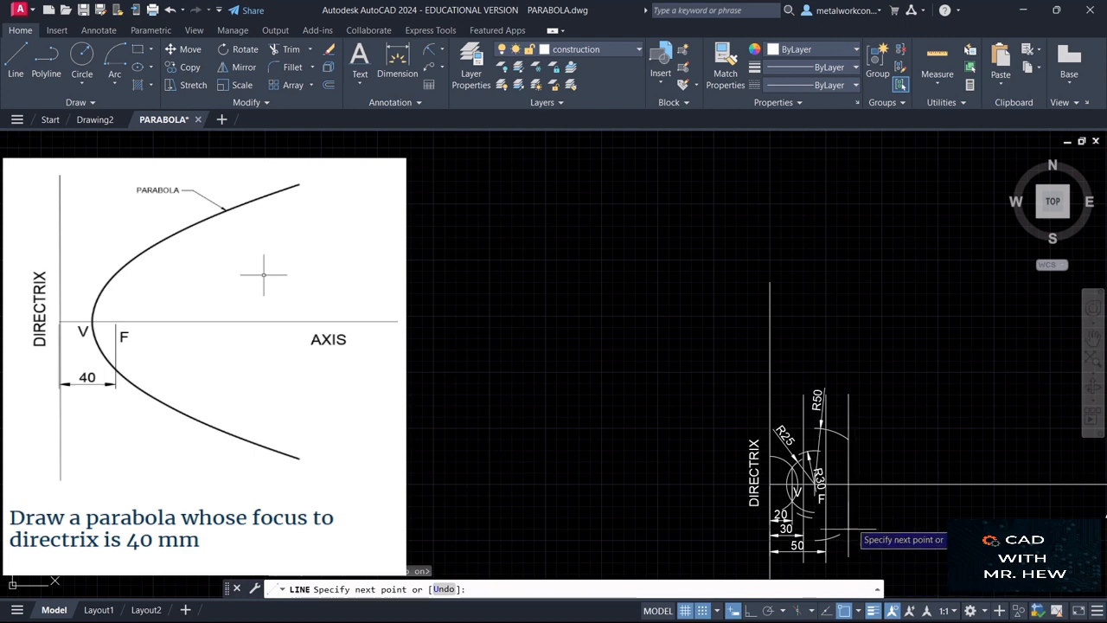
scroll(852, 528, up, 4)
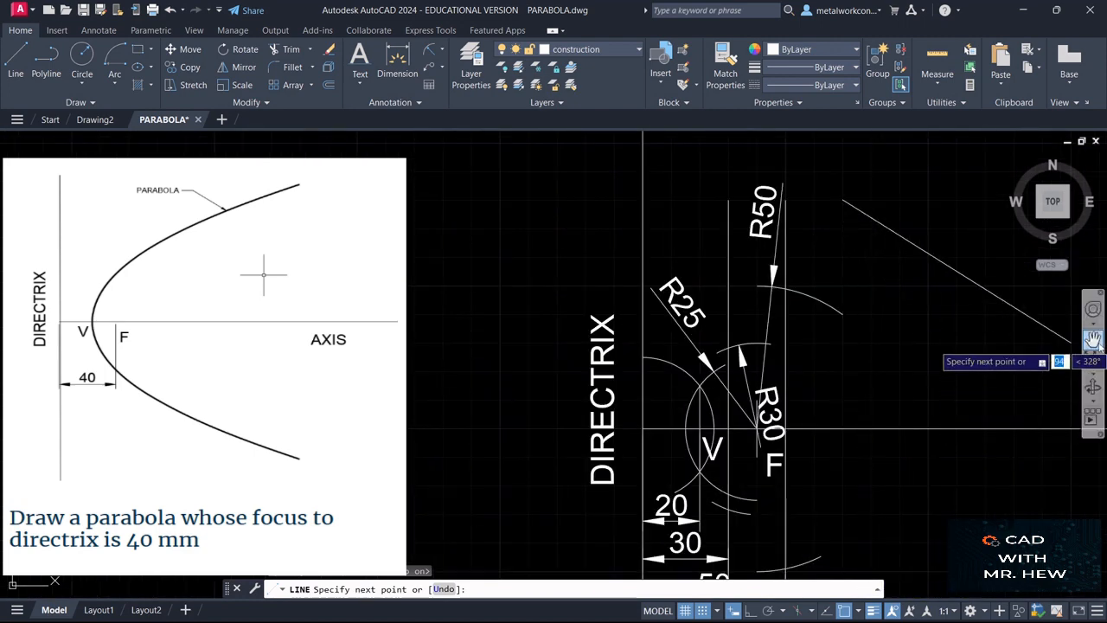
click(1095, 345)
drag(954, 437, 964, 331)
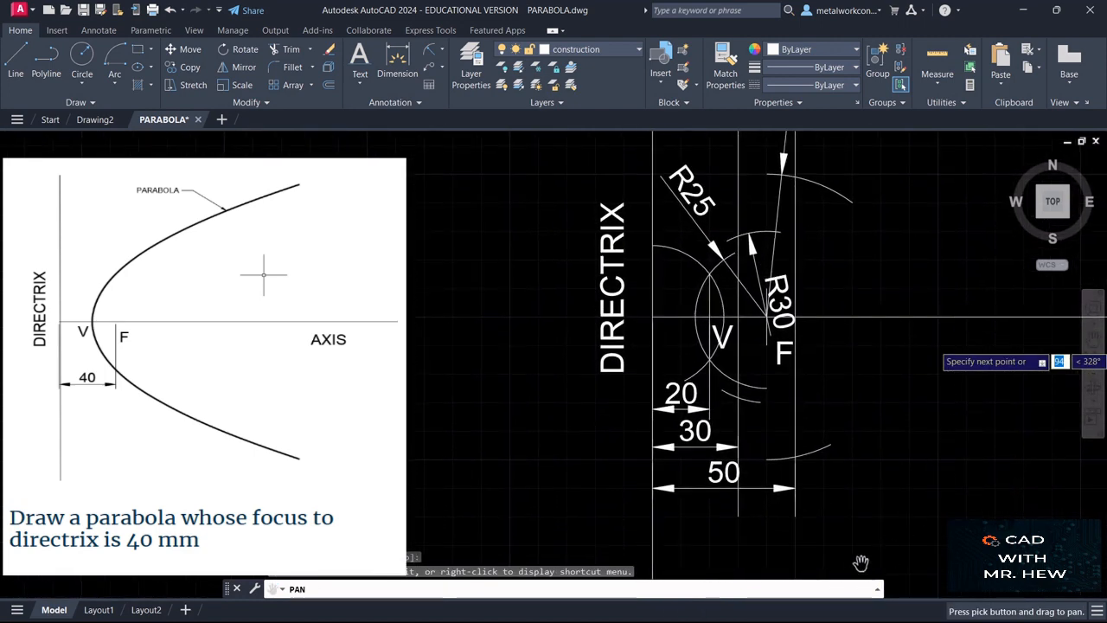
key(Escape)
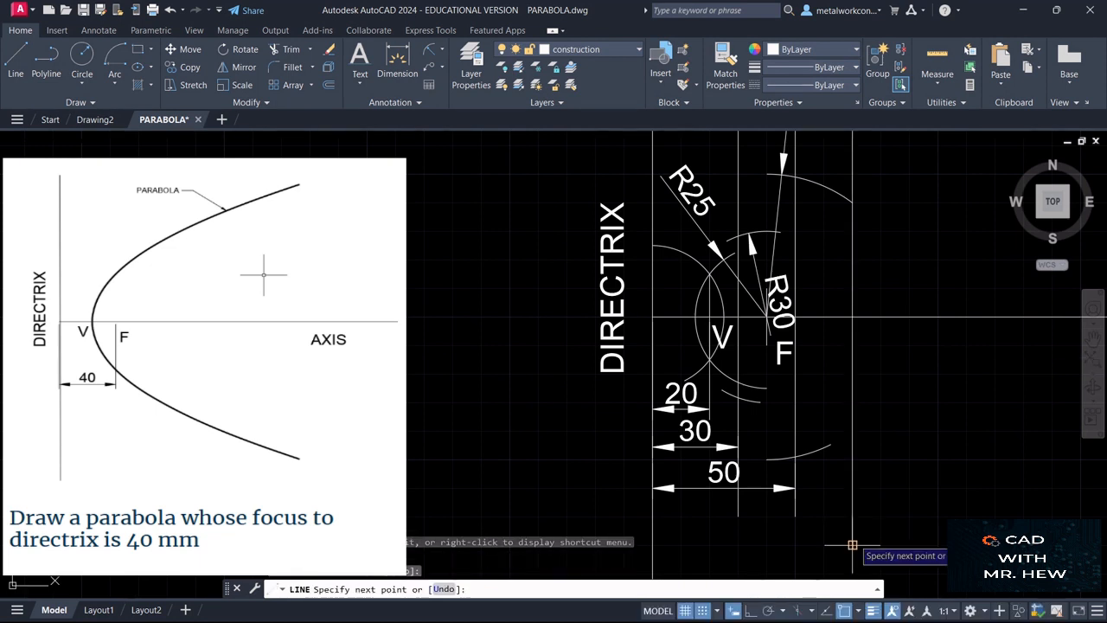
key(Escape)
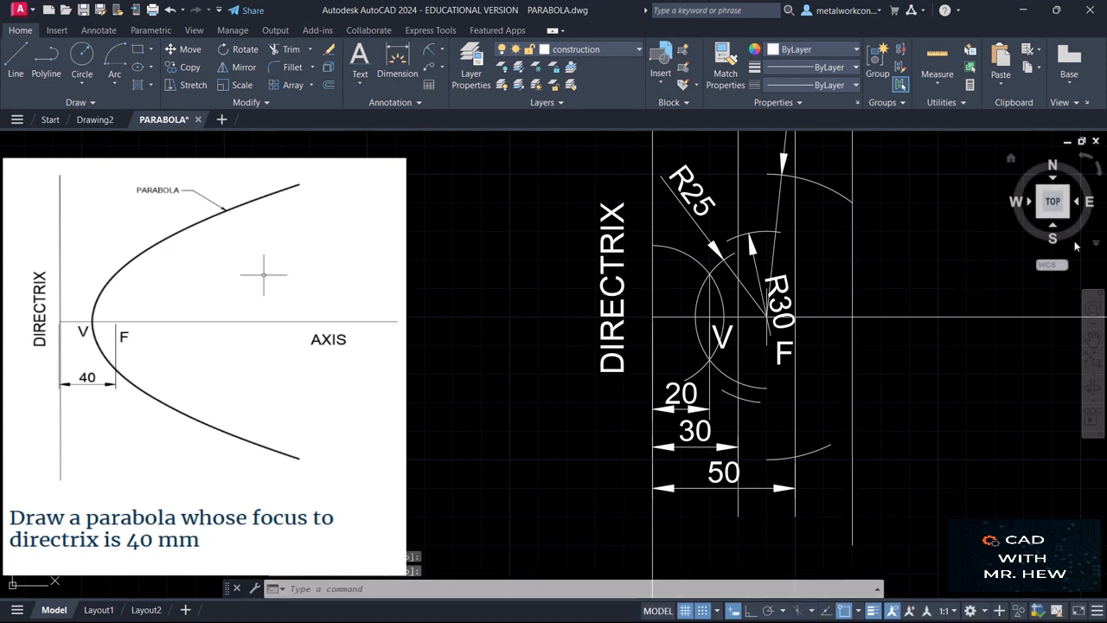
On the dimension layer, add a linear dimension from the directrix to the farthest vertical line, placed below the 50 dimension.
click(1093, 339)
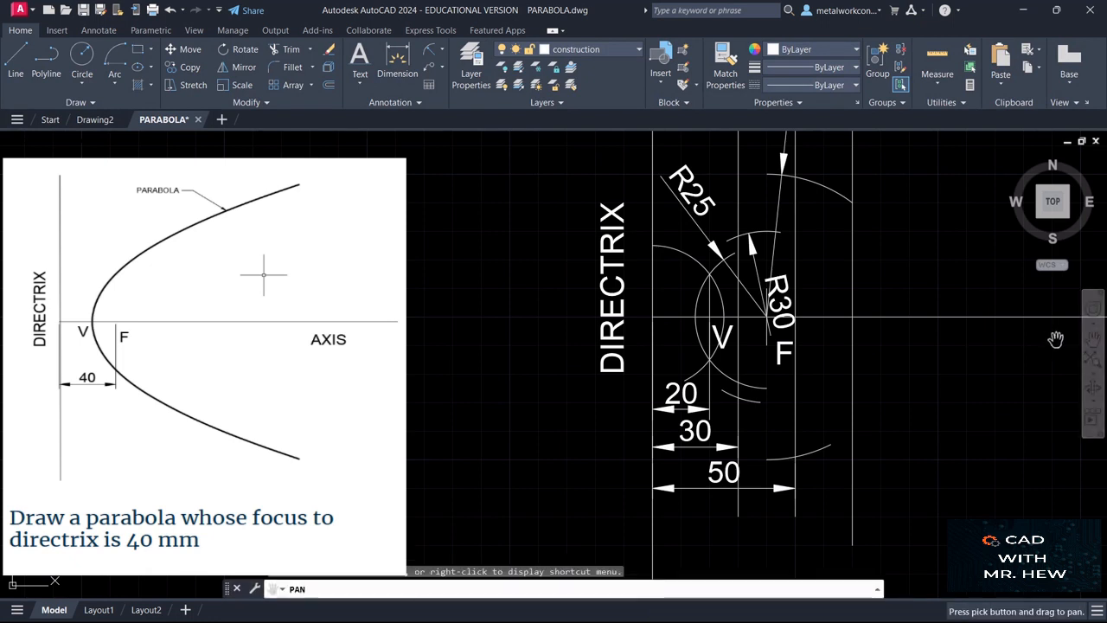
drag(1057, 342, 1052, 376)
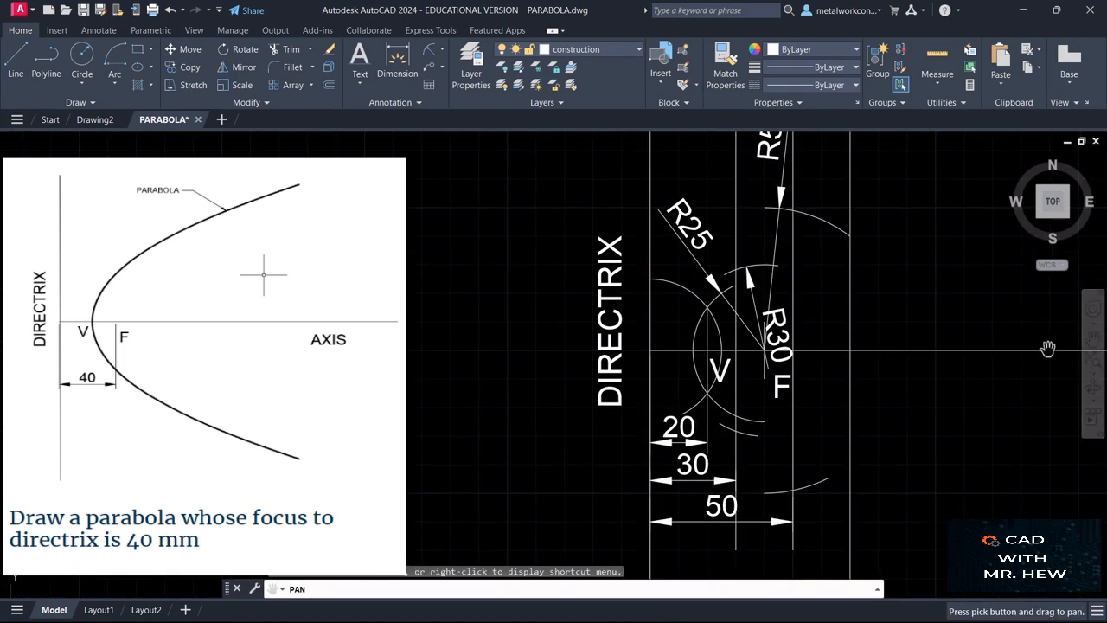
key(Escape)
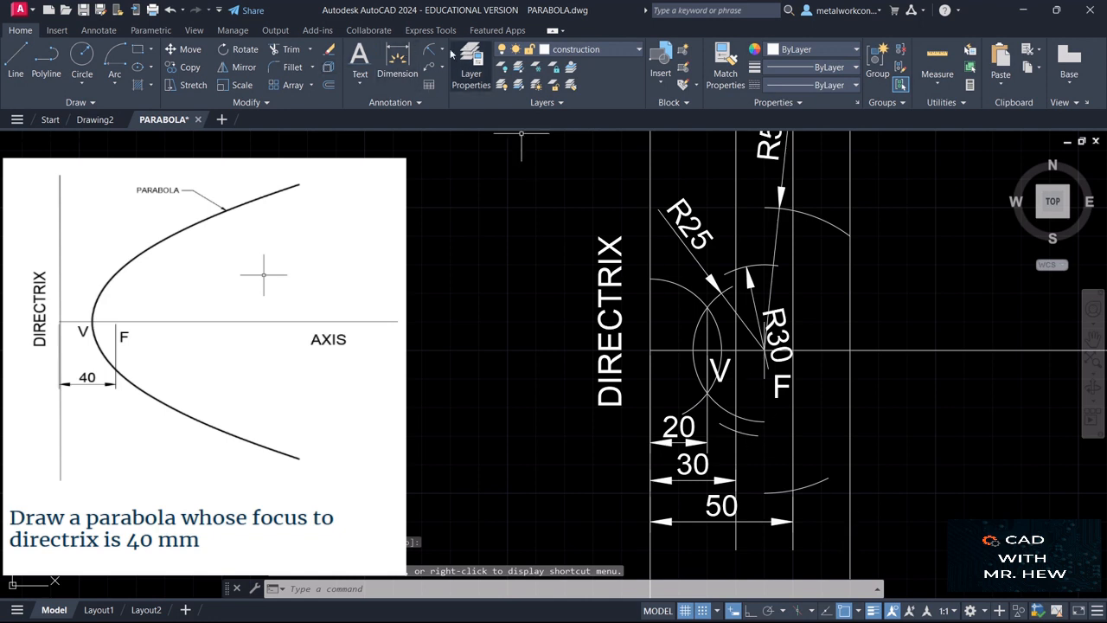
click(584, 51)
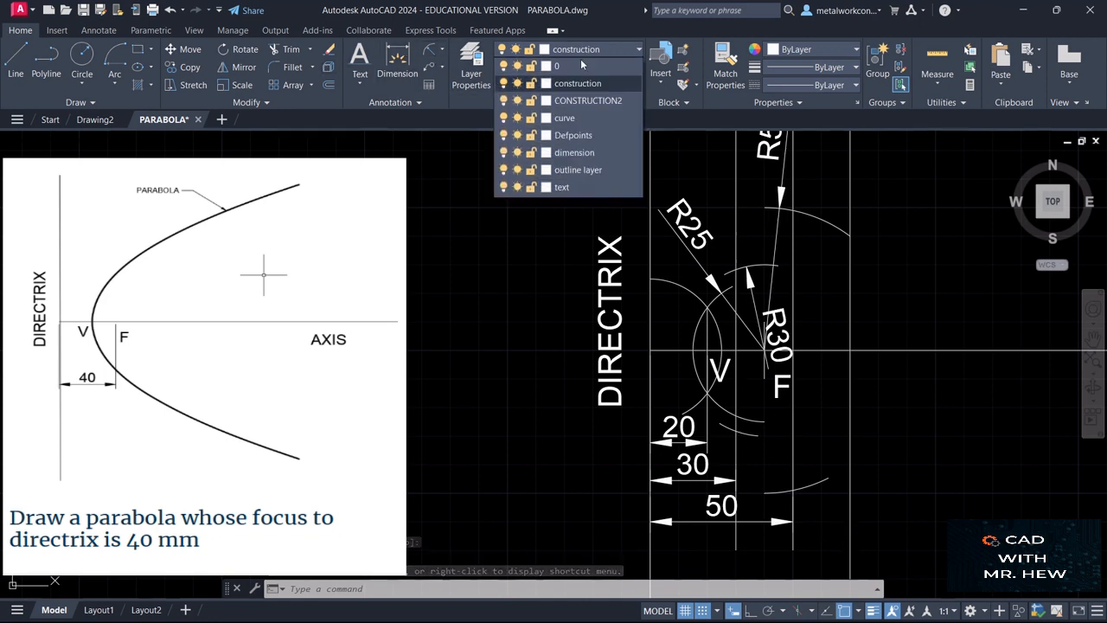
click(575, 142)
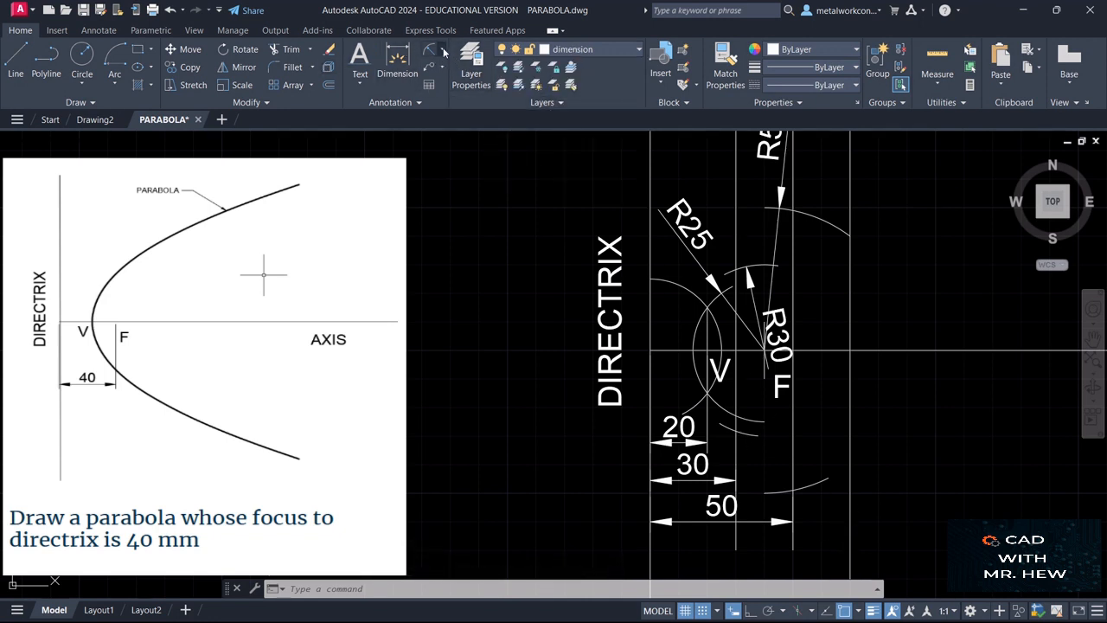
click(443, 52)
click(458, 72)
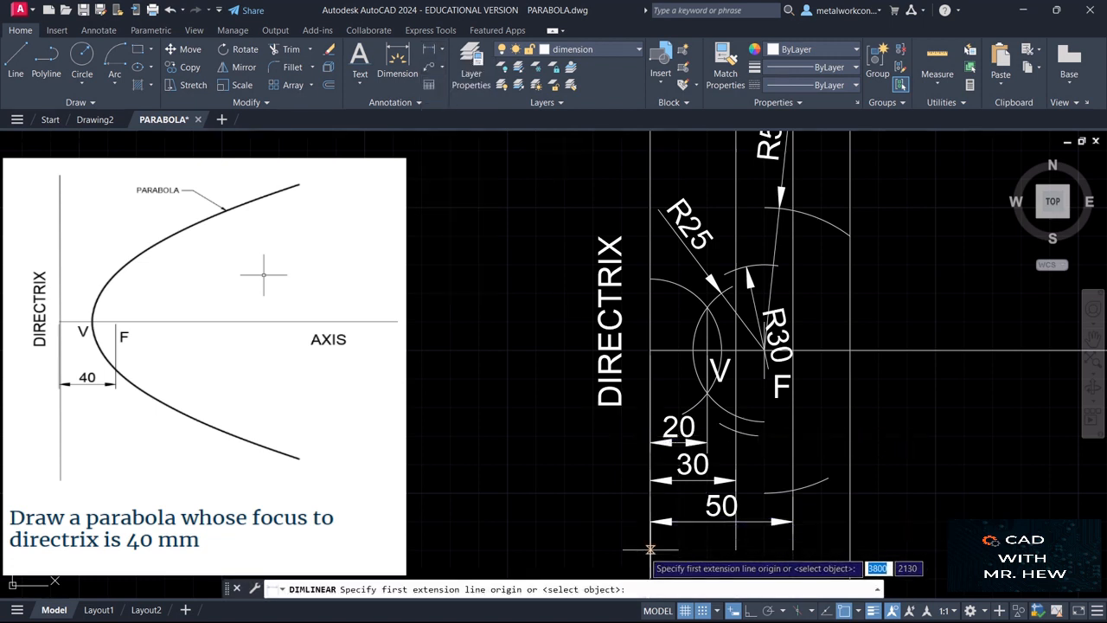
click(650, 550)
click(850, 549)
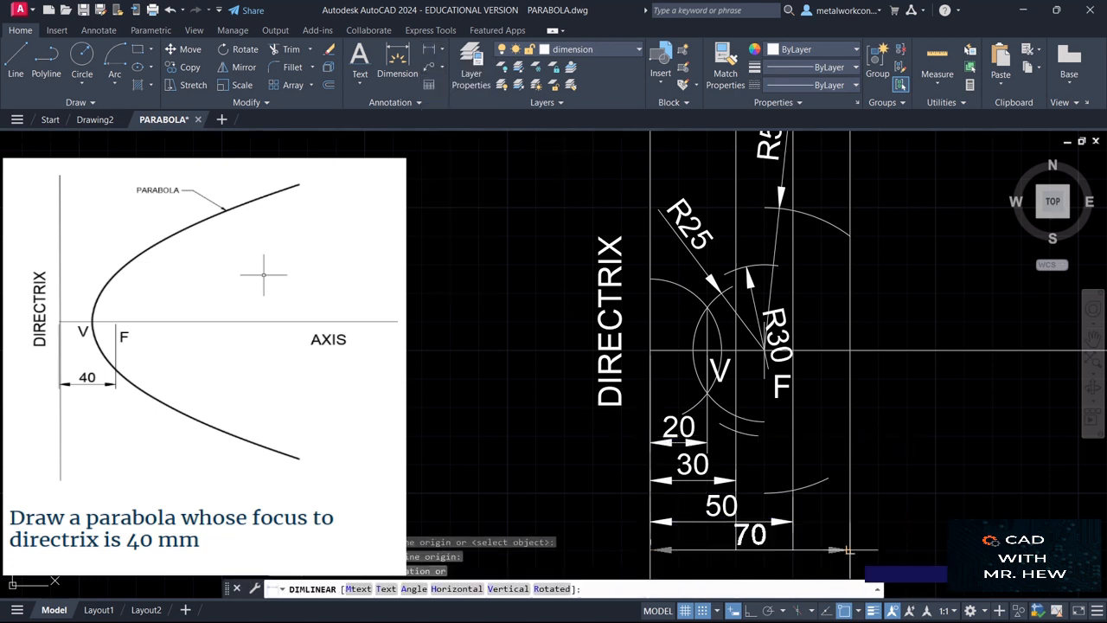
click(862, 551)
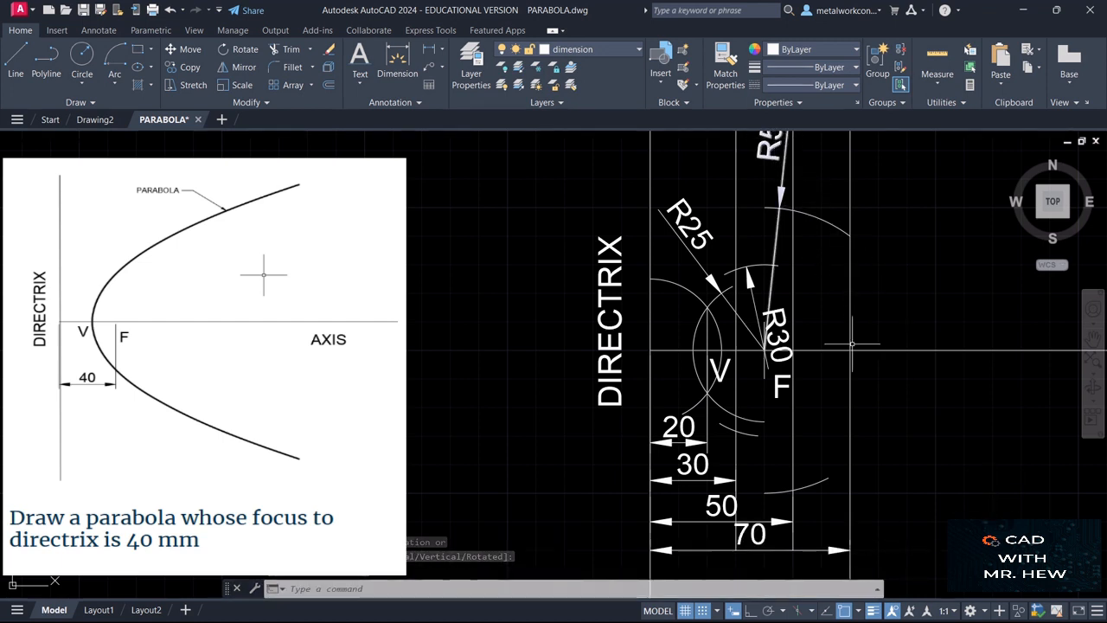
On the construction layer, draw a Center, Start, End arc of radius 70 above the axis, centred on the focus F.
click(585, 50)
click(577, 84)
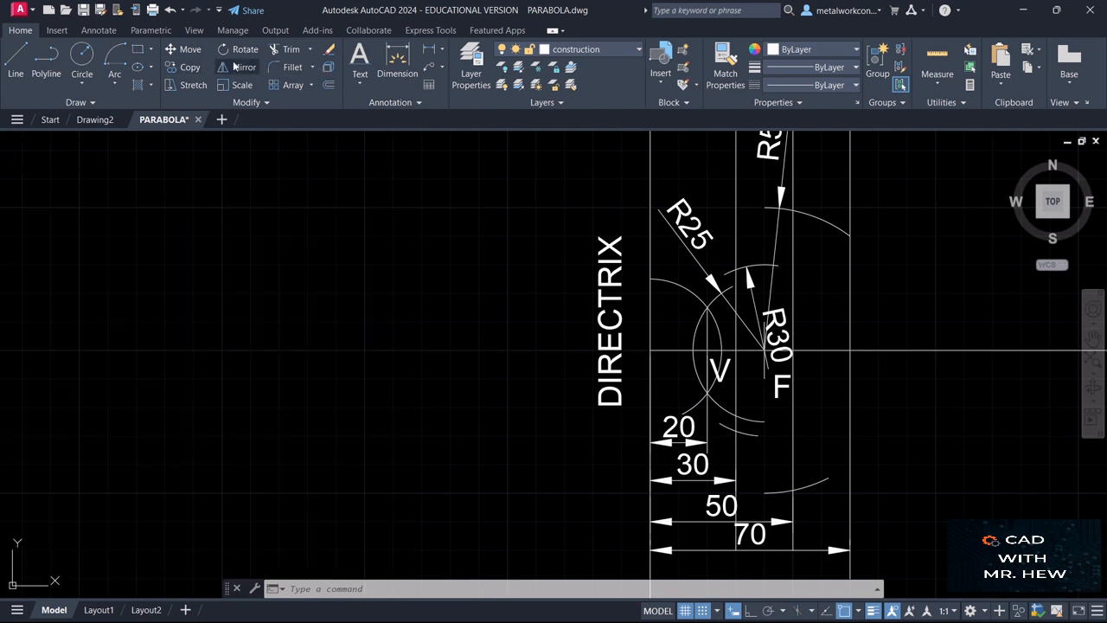
click(115, 85)
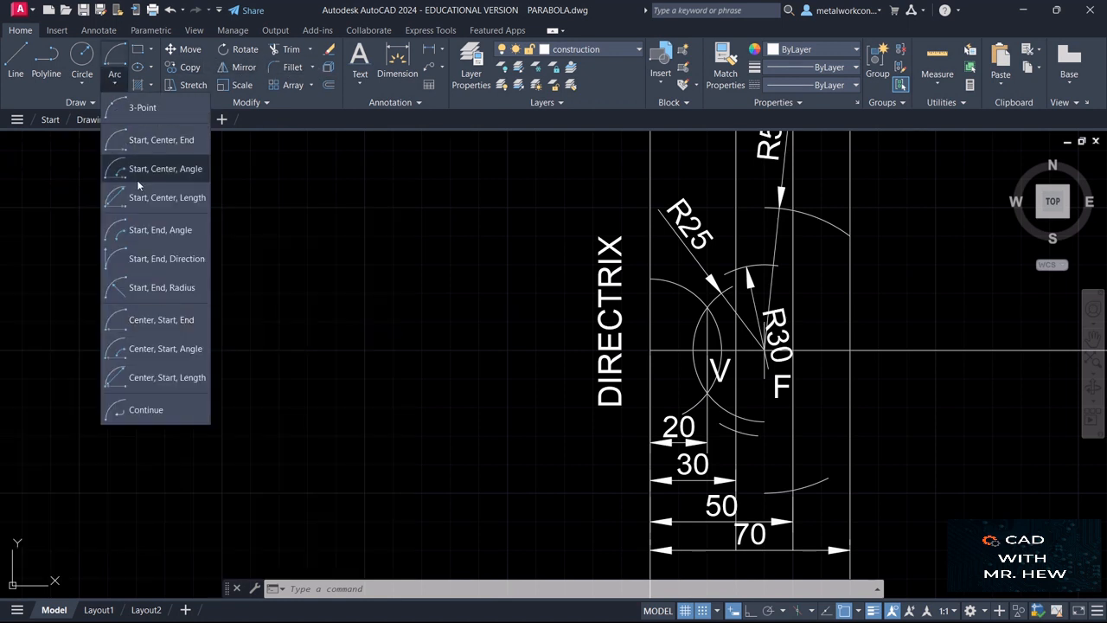
click(151, 319)
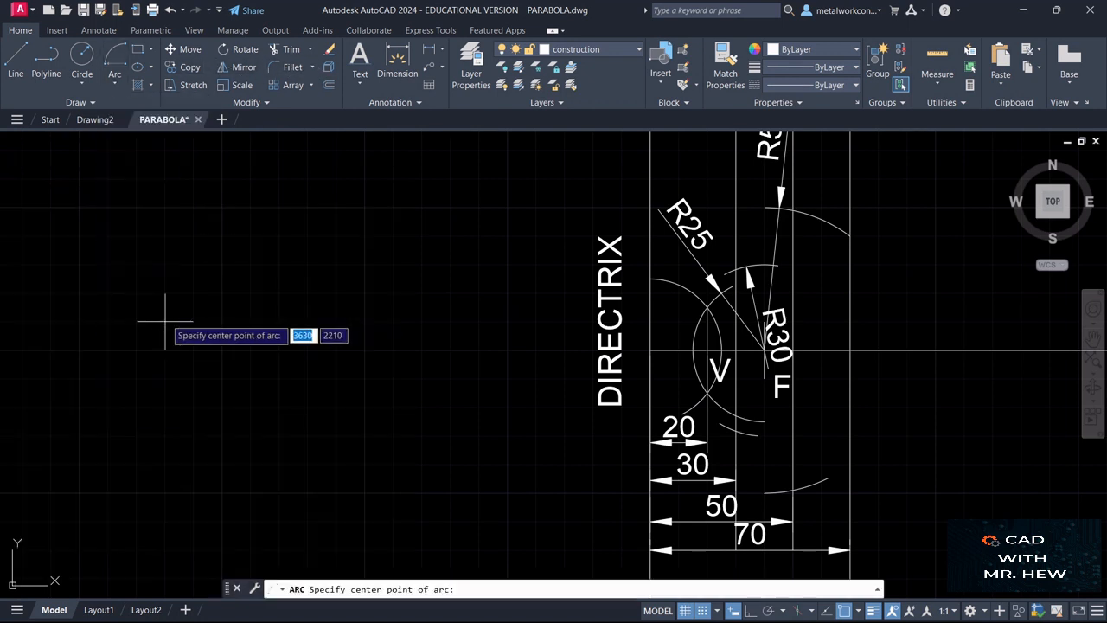
click(765, 351)
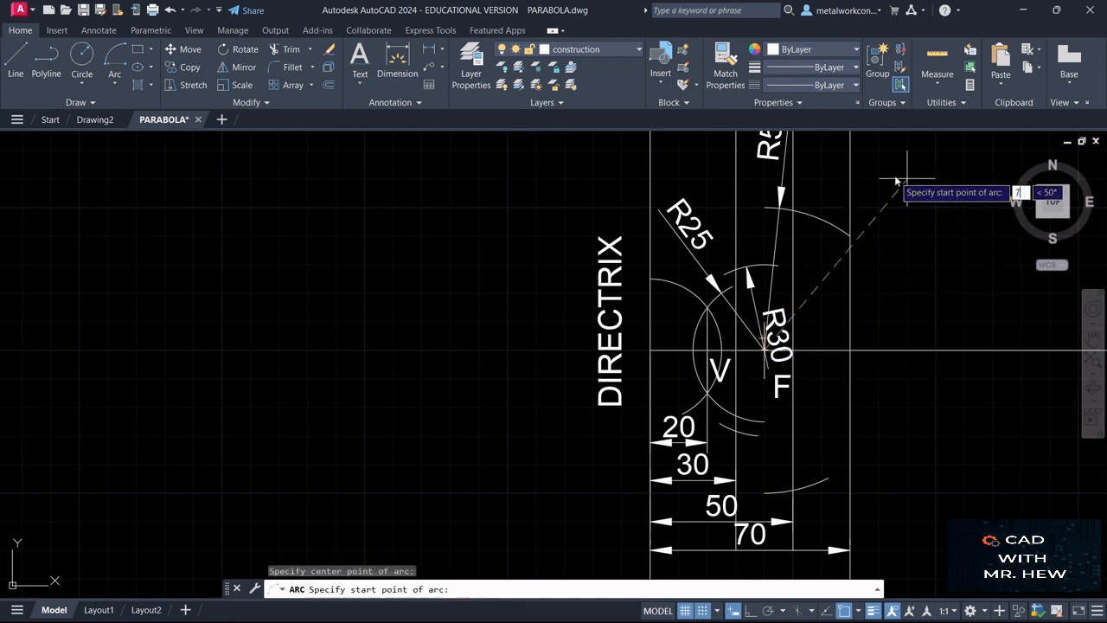
key(Return)
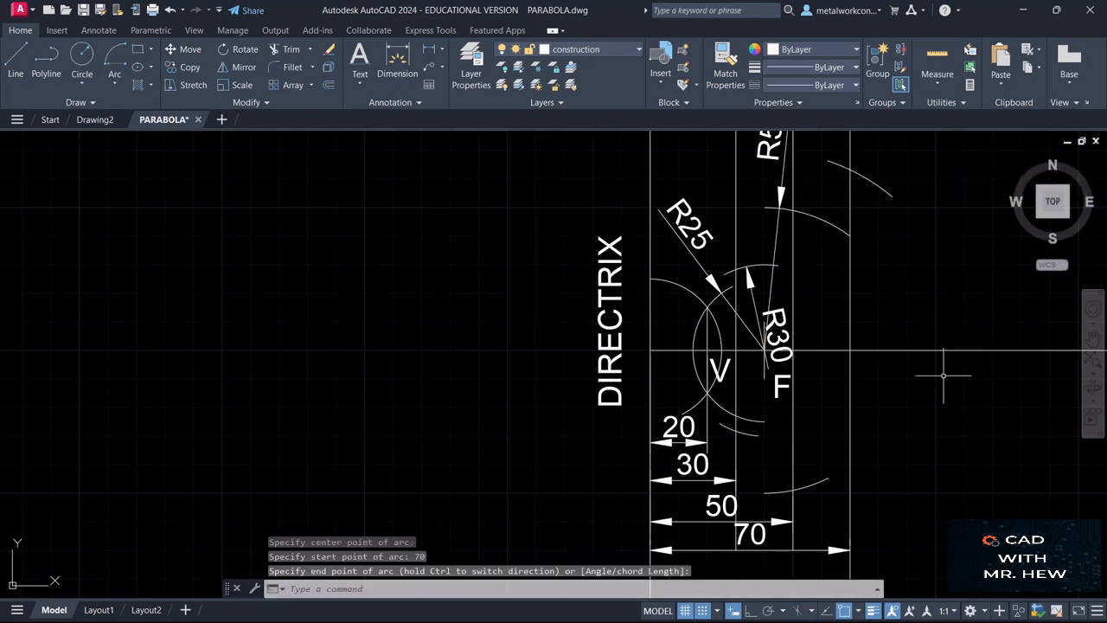
Draw a Center, Start, End arc of radius 70 below the axis, centred on the focus F and crossing the farthest vertical line.
click(114, 78)
click(159, 320)
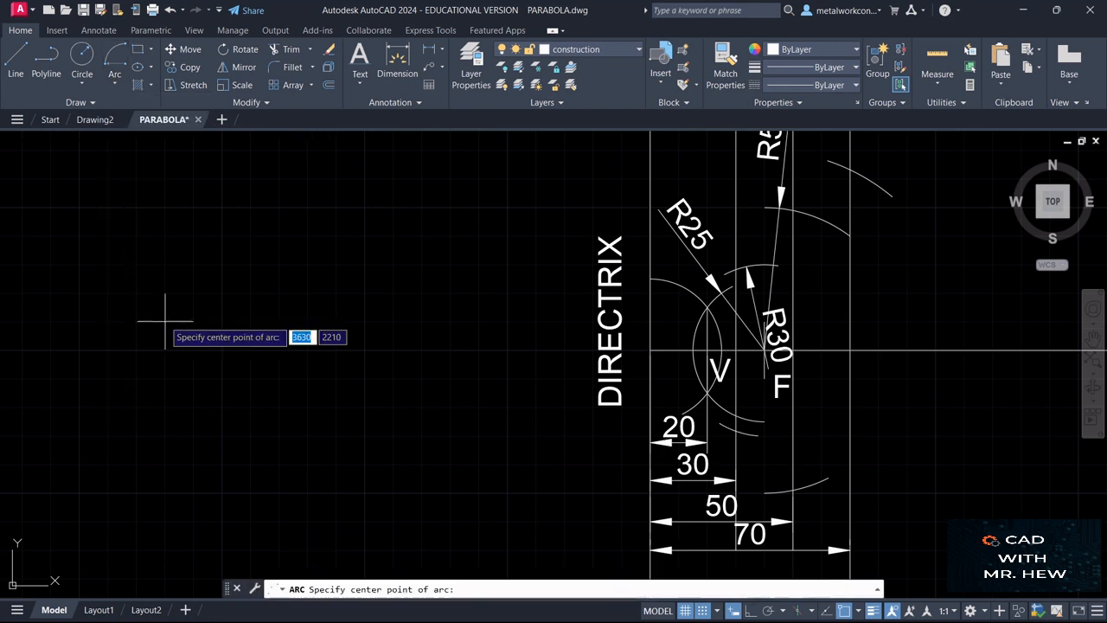
click(764, 345)
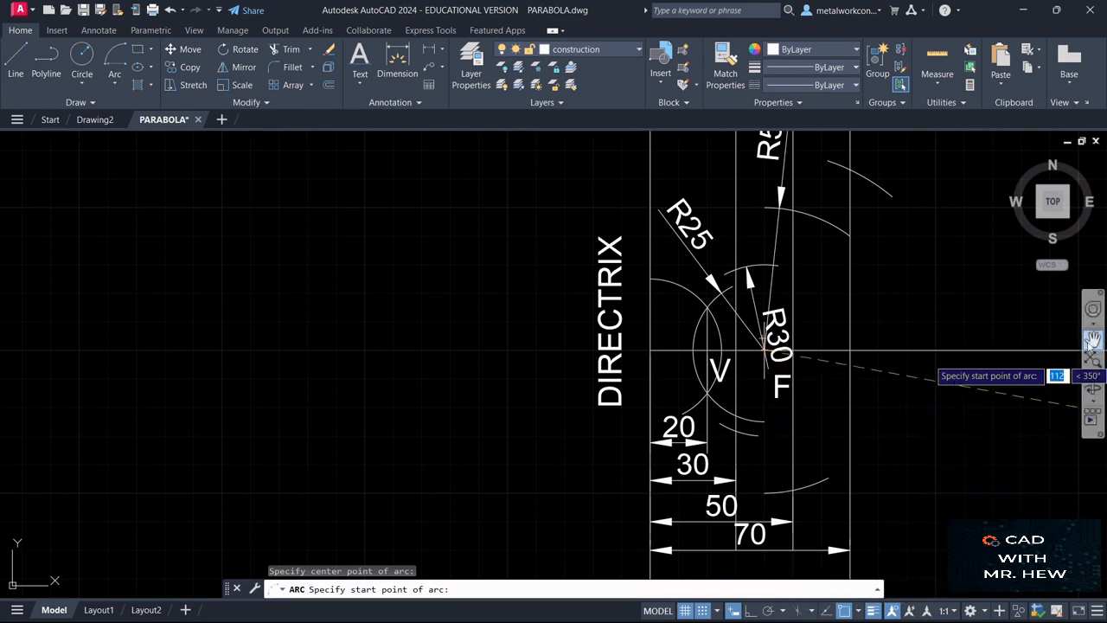
click(1094, 338)
mouse_move(994, 392)
mouse_down()
mouse_move(996, 291)
mouse_move(1001, 300)
mouse_up()
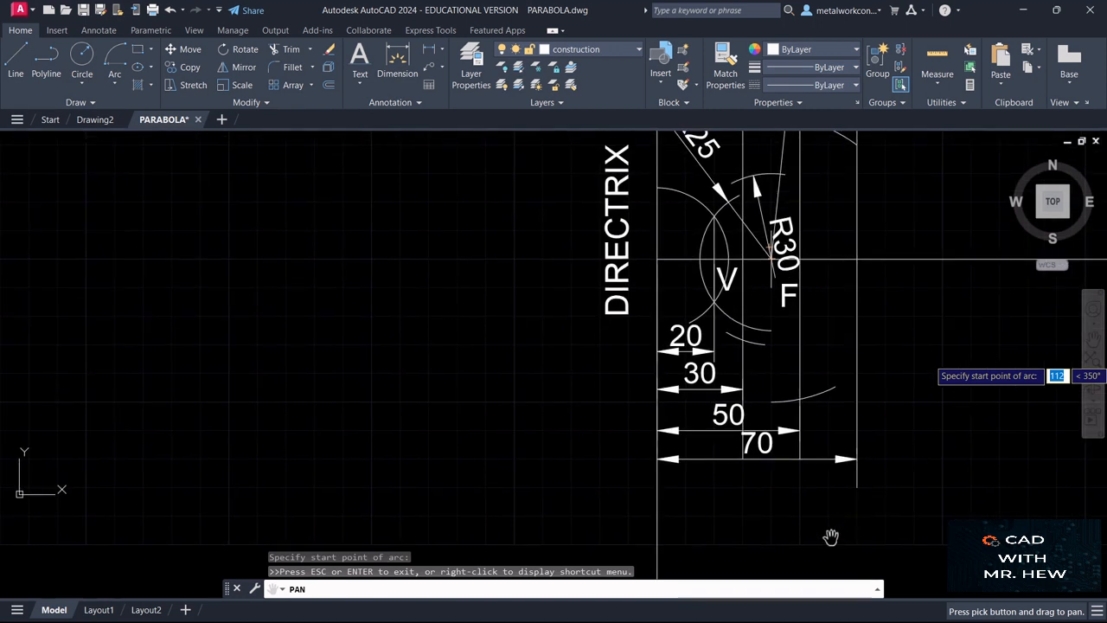
key(Escape)
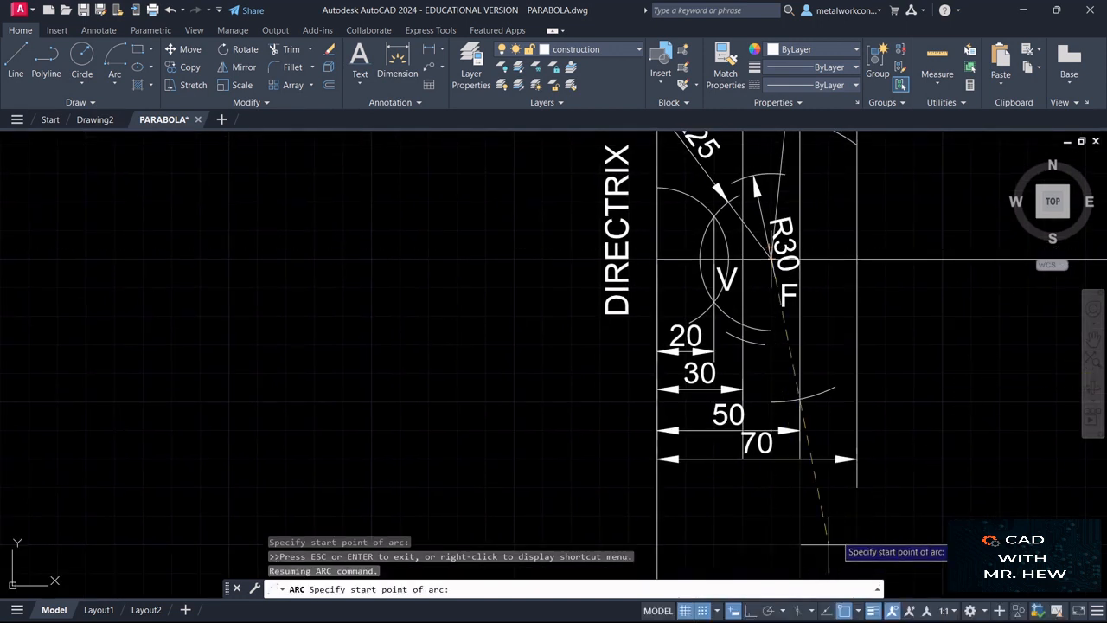
text(70)
key(Return)
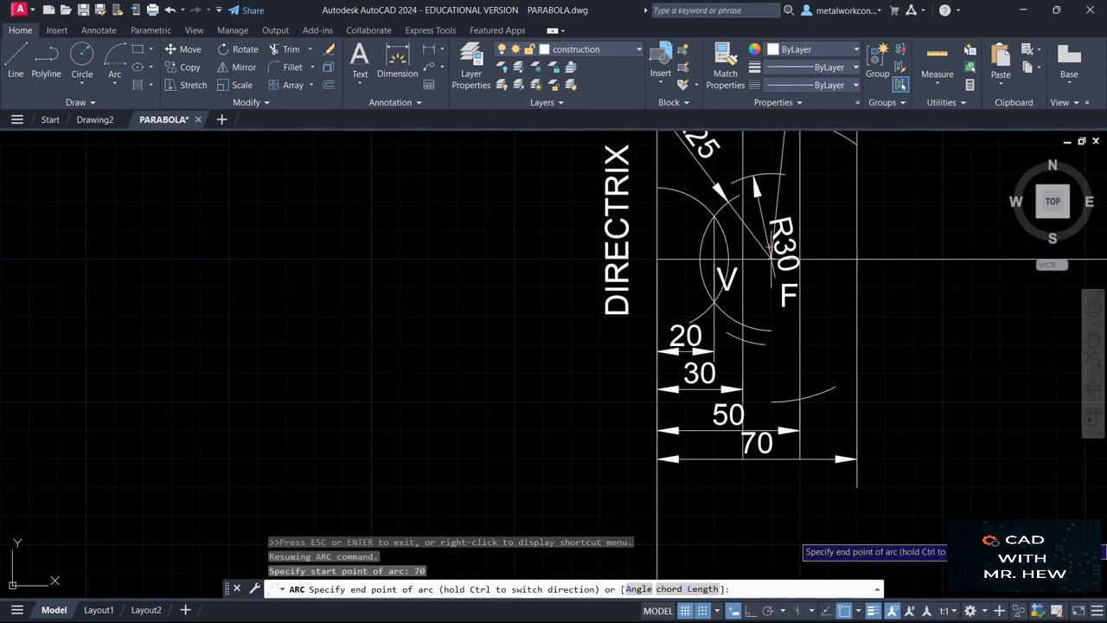
click(900, 414)
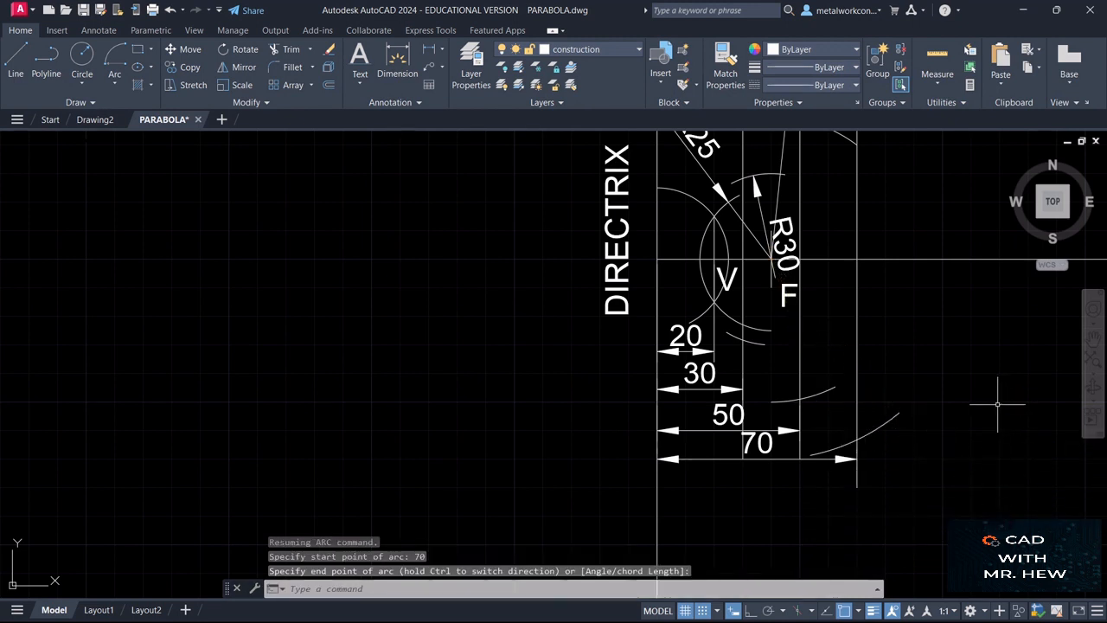
Save the parabola drawing.
click(1091, 341)
mouse_move(997, 320)
mouse_down()
mouse_move(1036, 474)
mouse_move(989, 419)
mouse_move(1004, 484)
mouse_move(961, 472)
mouse_up()
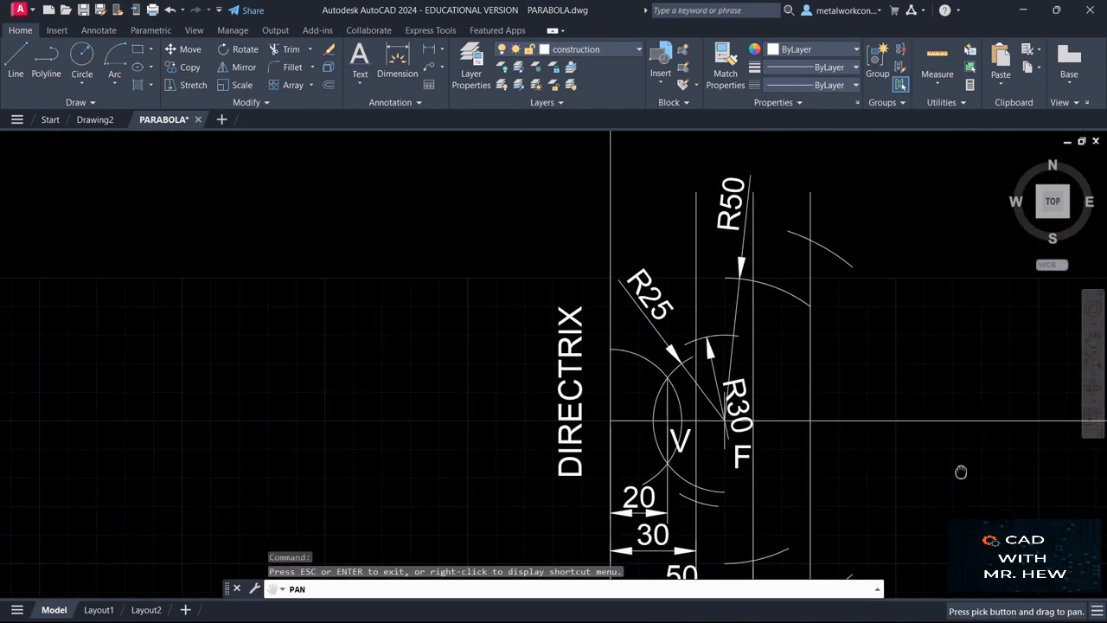
key(Escape)
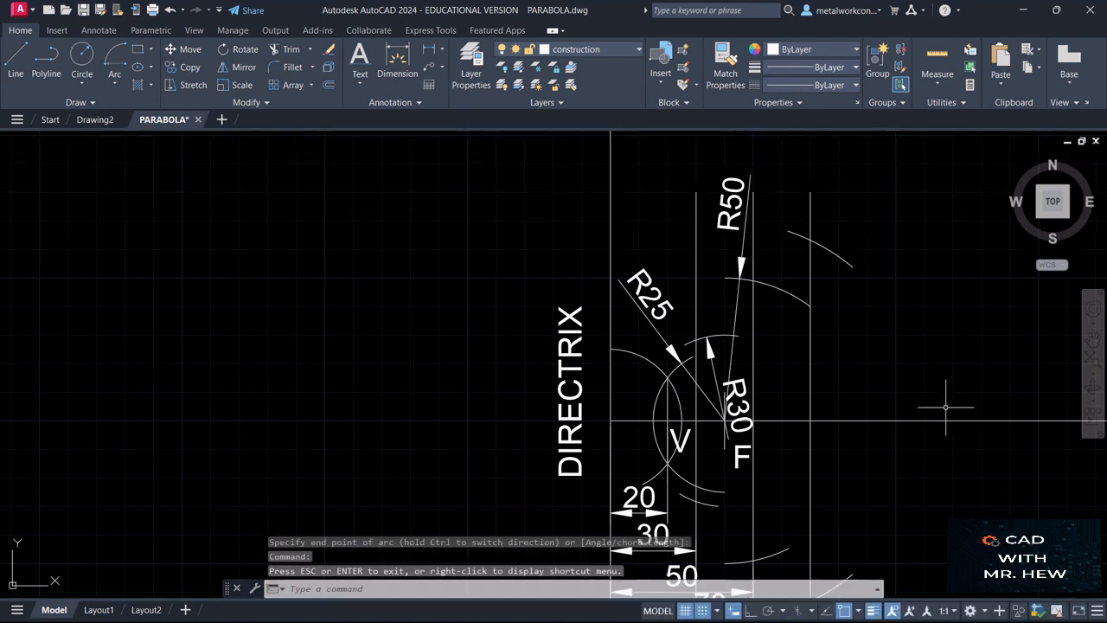
click(83, 10)
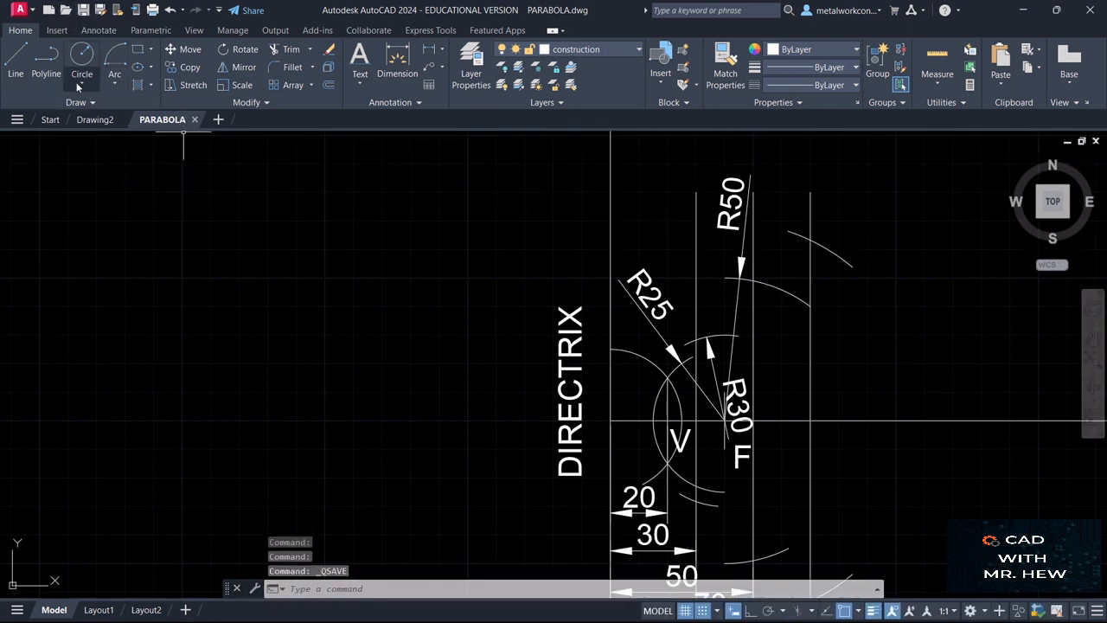
On the construction layer, draw a vertical line across the axis, about 90 mm from the directrix.
click(16, 58)
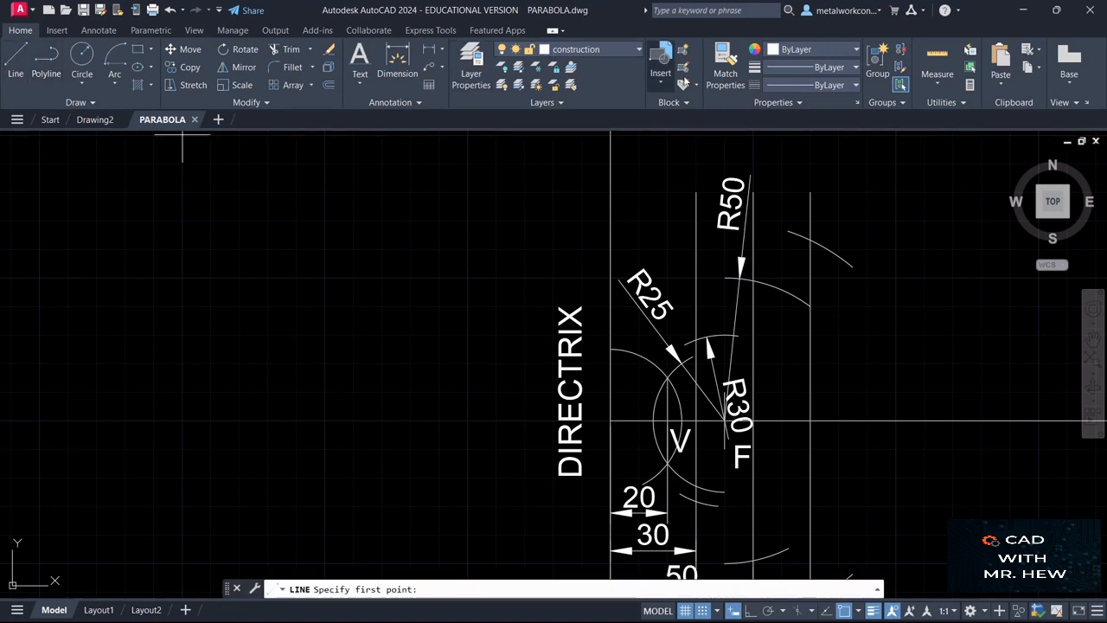
click(868, 190)
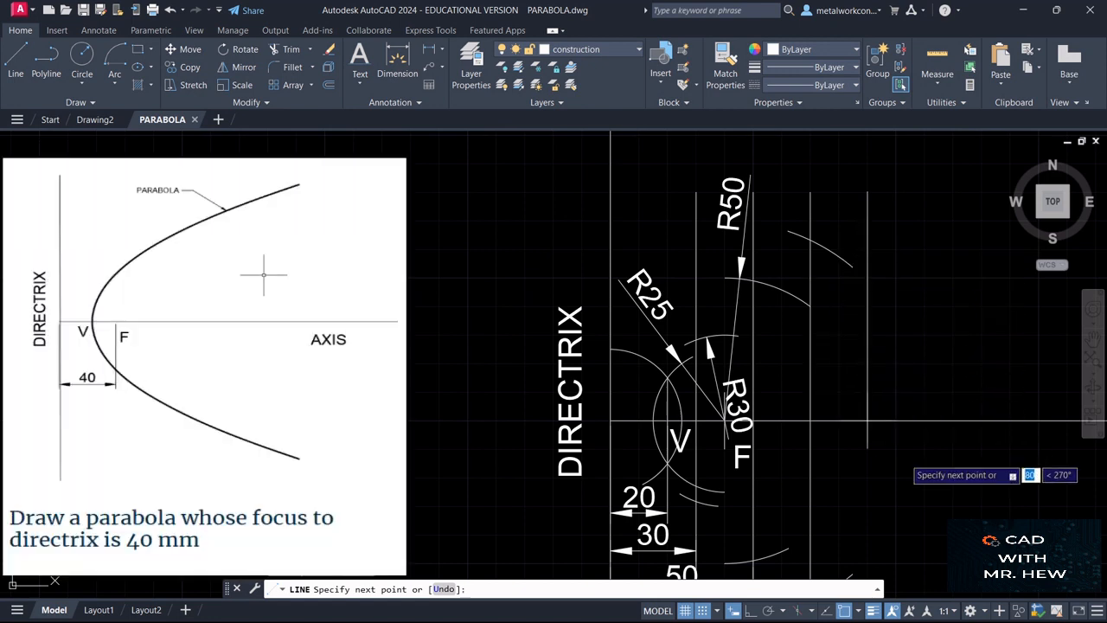
click(1093, 340)
drag(1001, 424, 975, 300)
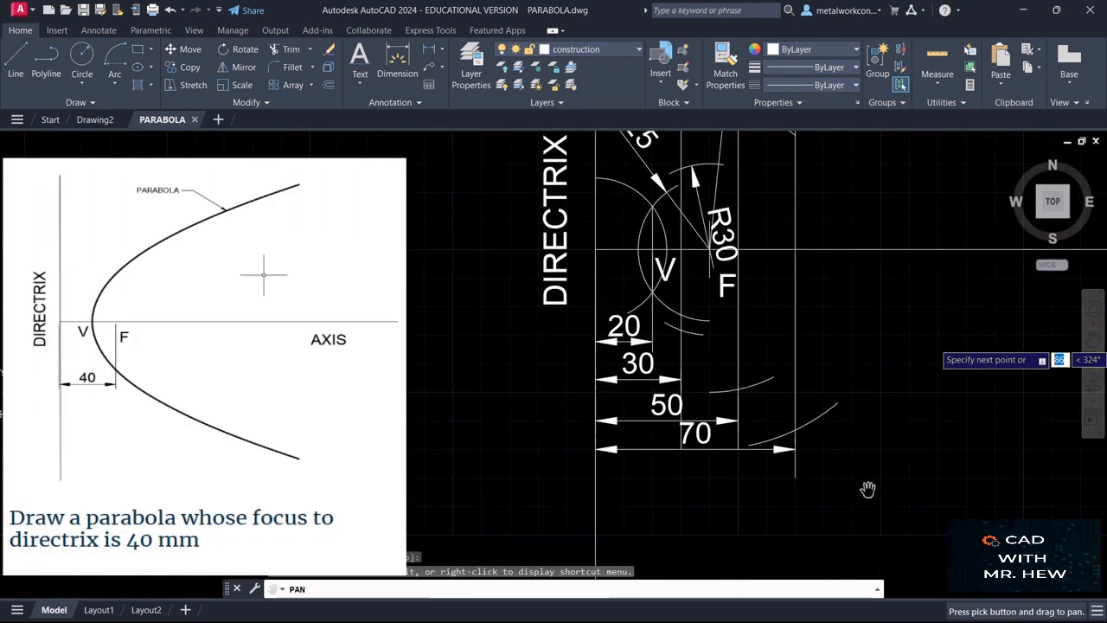
key(Escape)
click(853, 534)
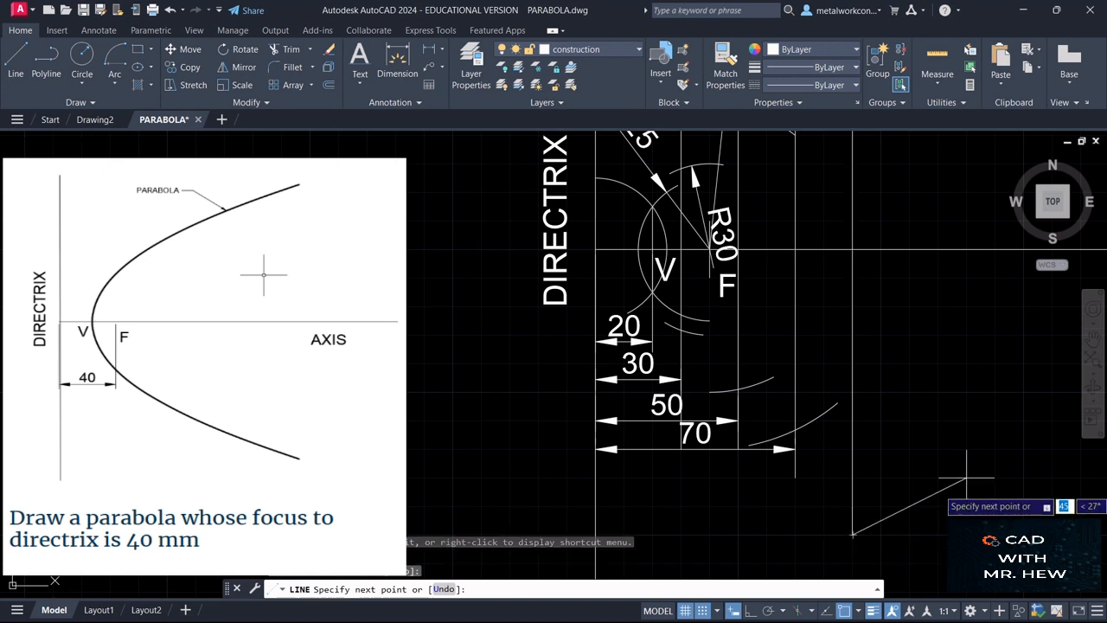
key(Escape)
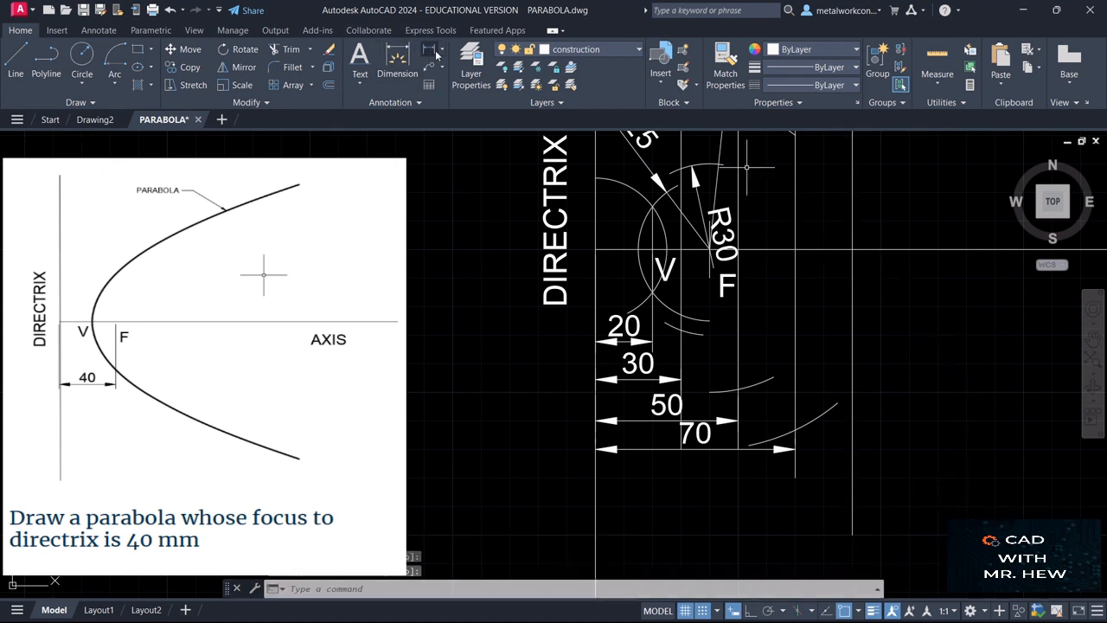
On the dimension layer, remove the 70 dimension and add a linear dimension from the directrix to the farthest vertical line, well below the 50 dimension.
click(559, 49)
click(567, 154)
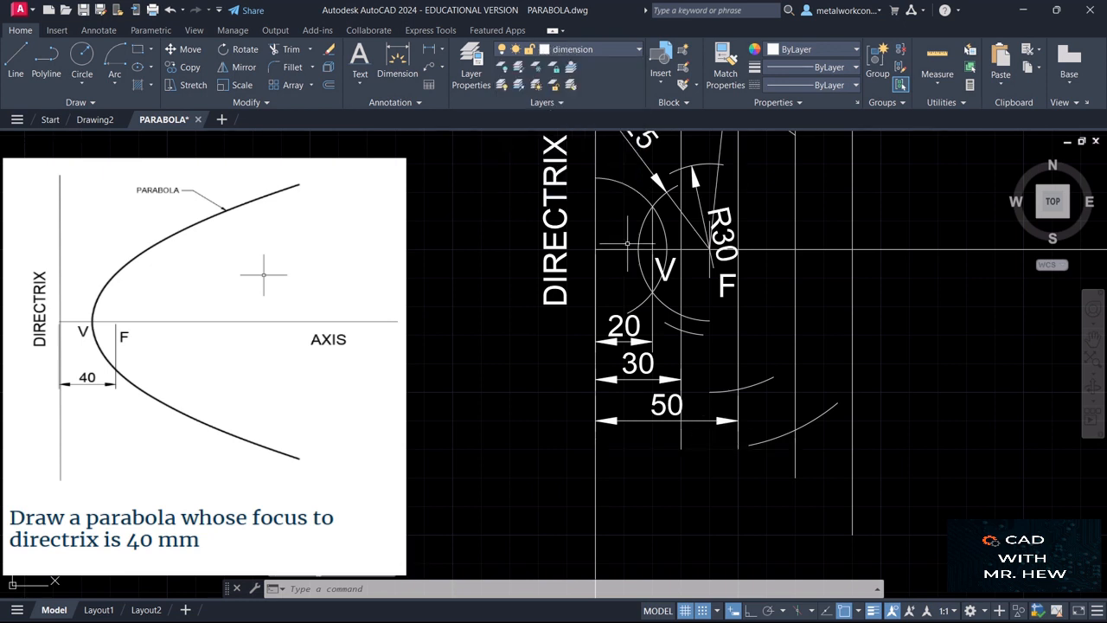
click(430, 50)
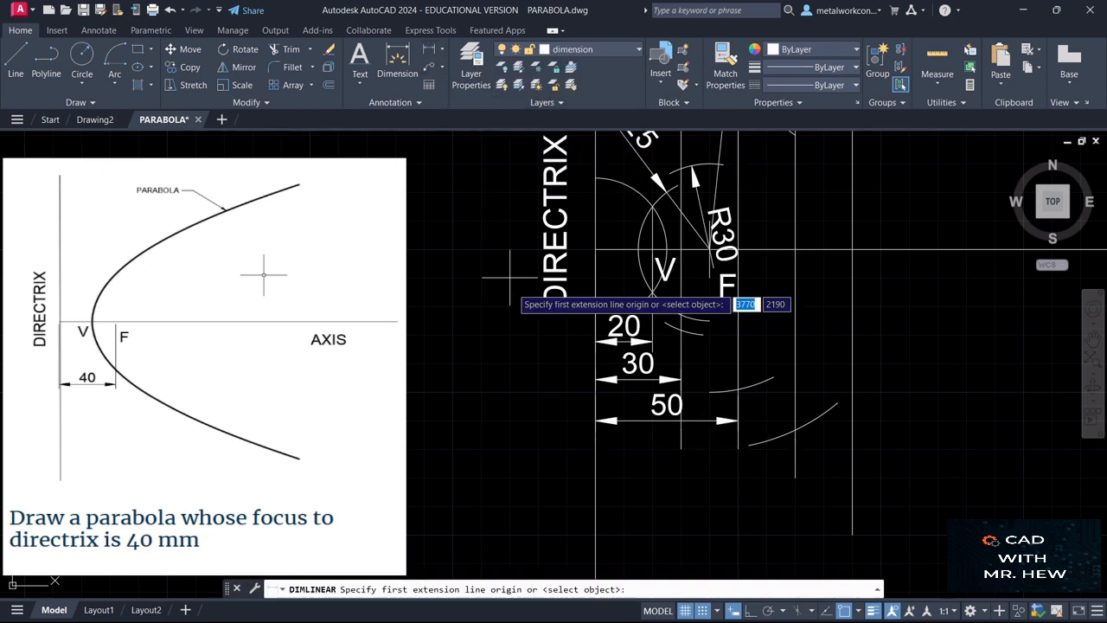
click(595, 448)
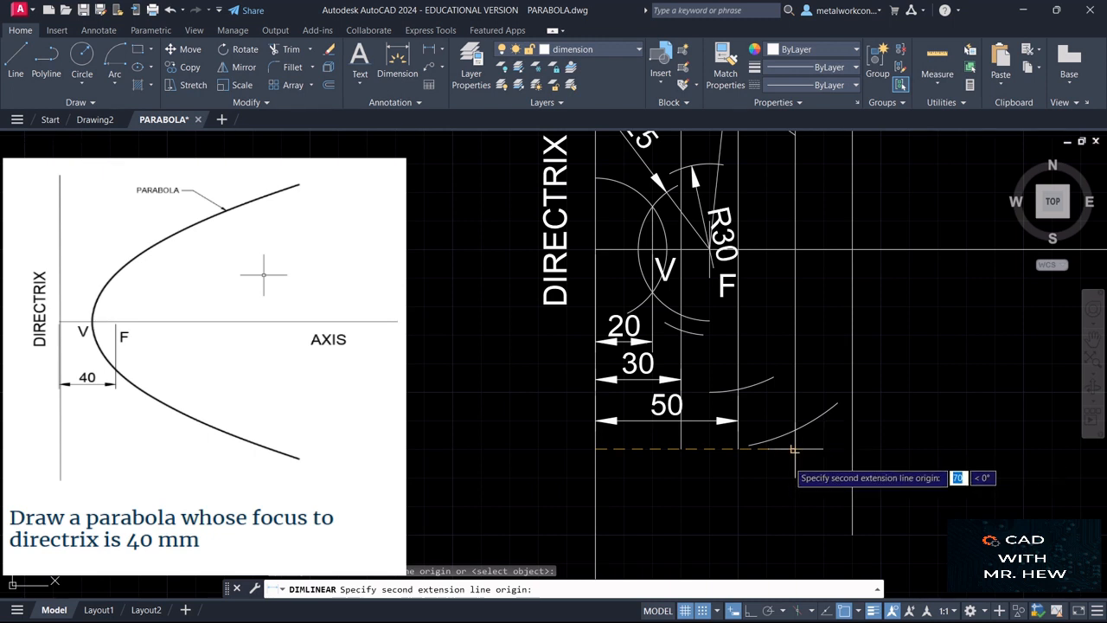
click(852, 449)
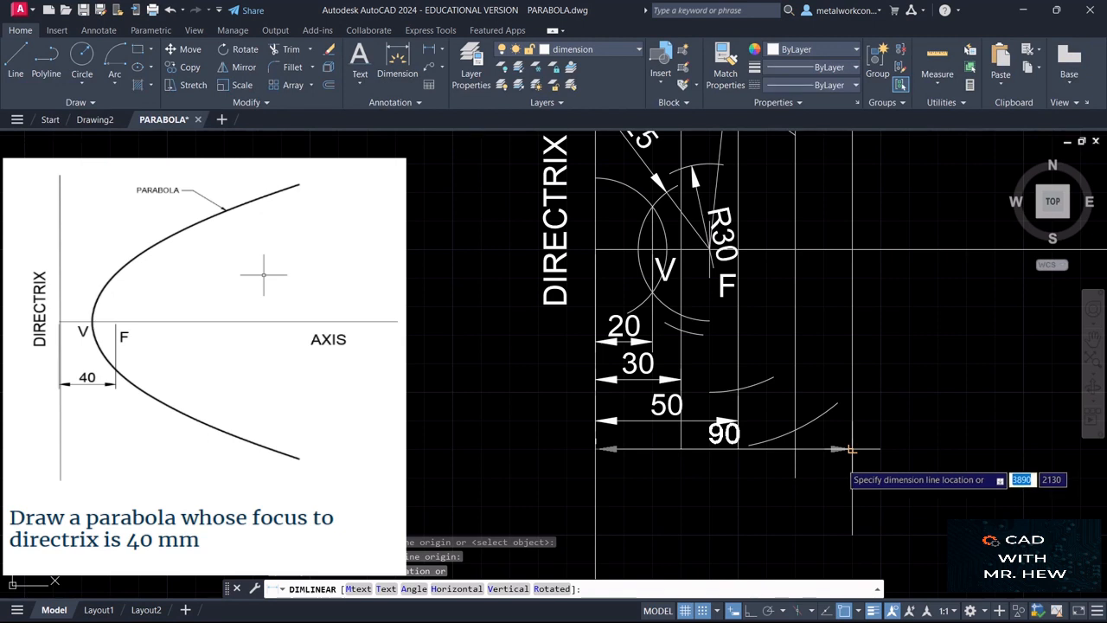
scroll(857, 437, up, 2)
scroll(857, 433, down, 2)
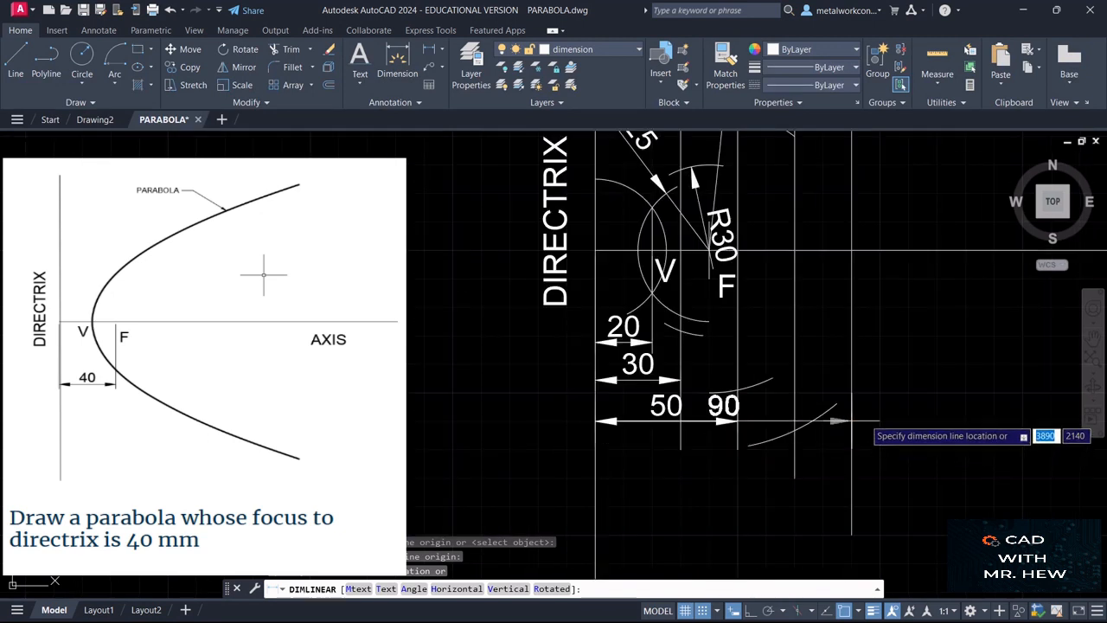
scroll(865, 423, down, 2)
scroll(877, 388, up, 2)
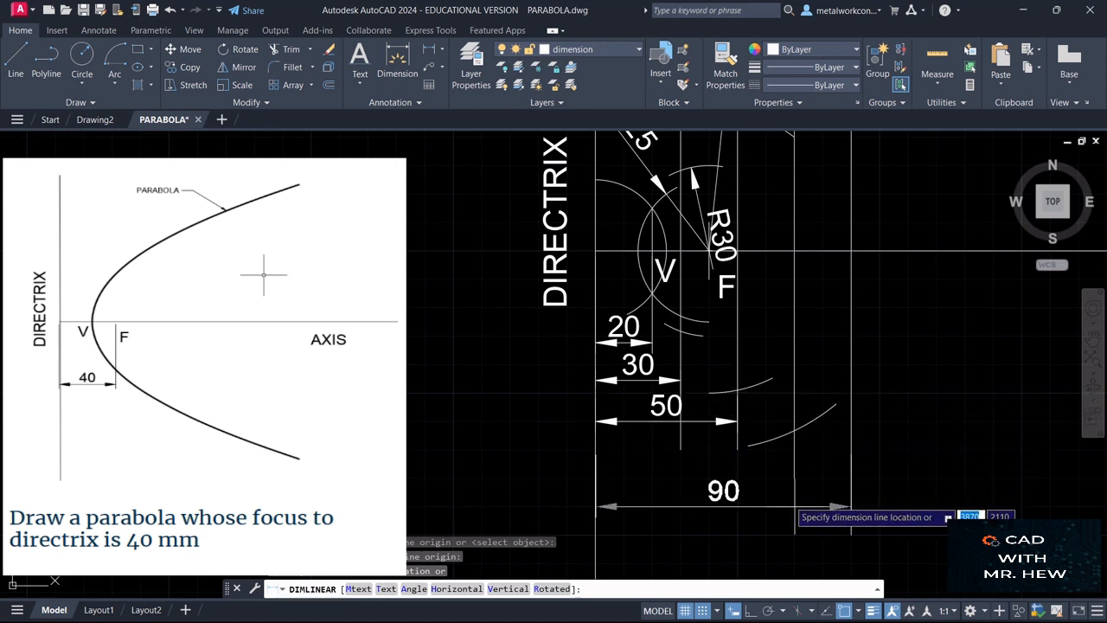
click(789, 501)
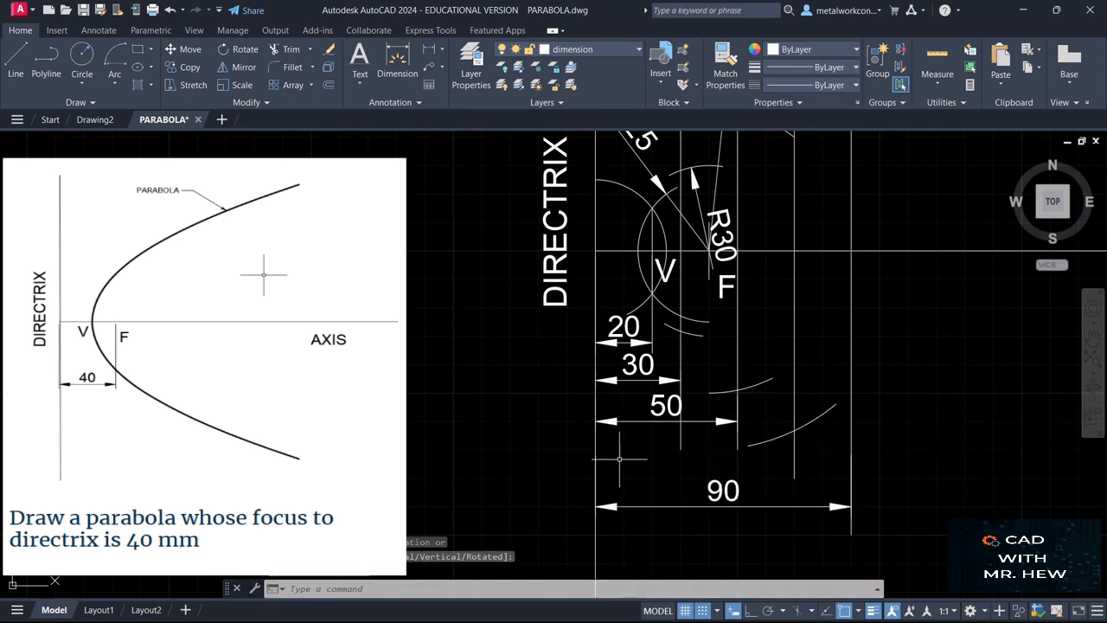
Add a linear dimension from the directrix to the second-farthest vertical line, below the 50 dimension, and move the 90 dimension slightly closer to it.
click(429, 50)
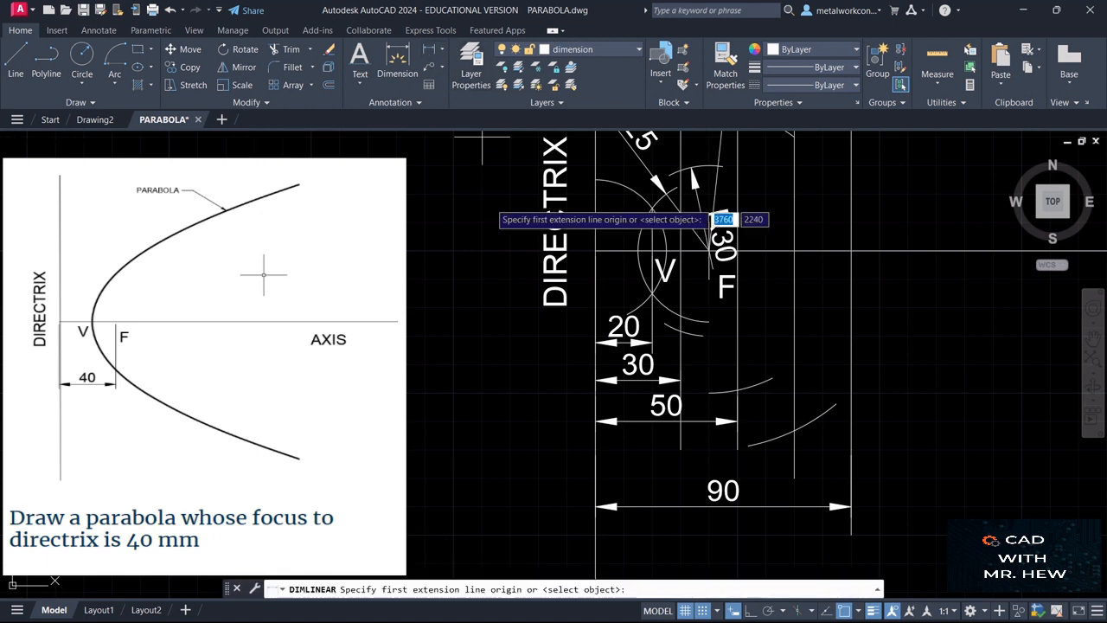
click(595, 477)
click(794, 477)
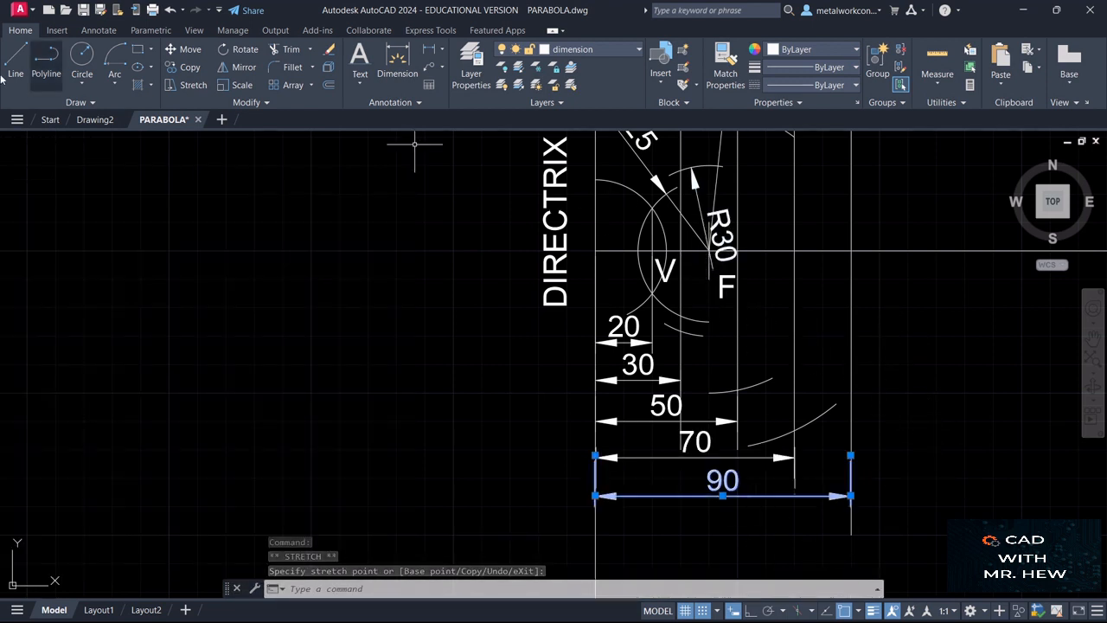
Draw a Center, Start, End arc of radius 90 below the axis, centred on the focus F and crossing the farthest vertical line.
click(112, 84)
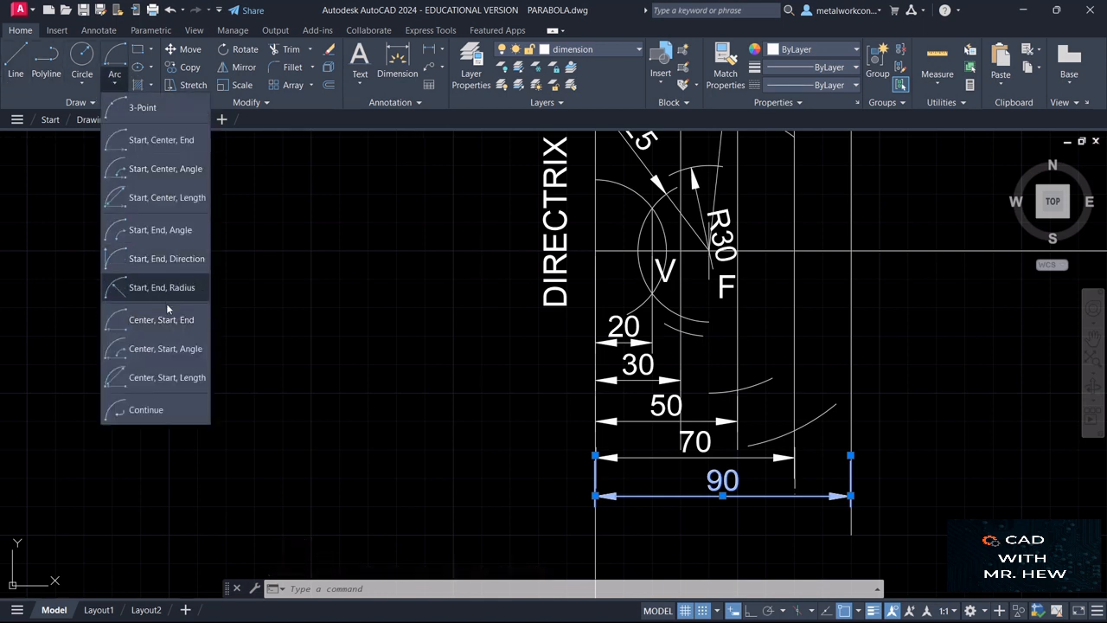
click(168, 327)
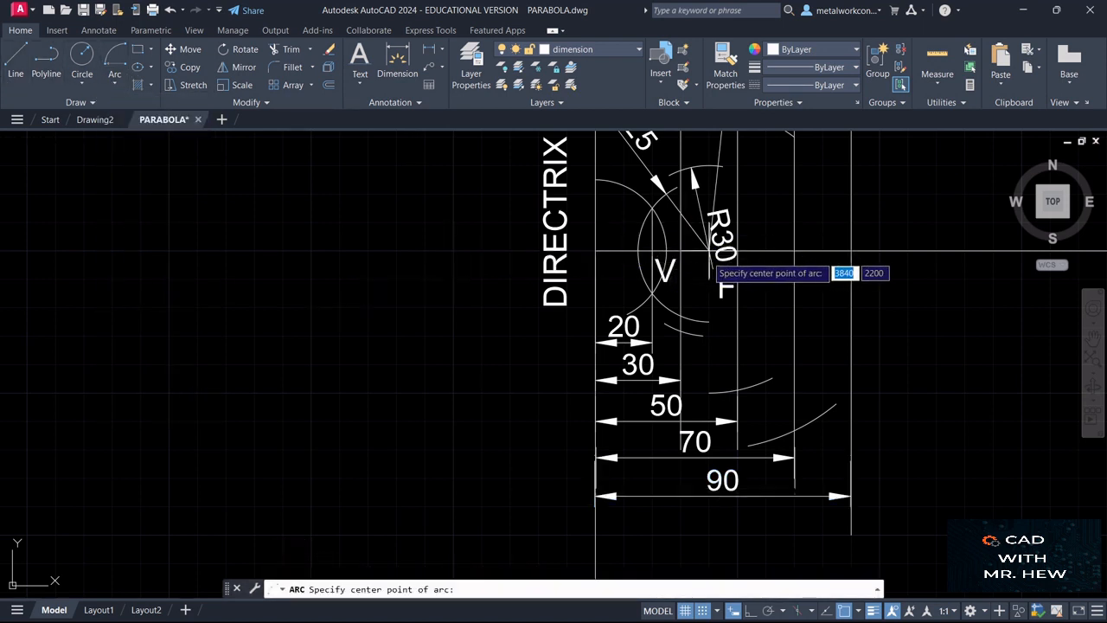
click(710, 250)
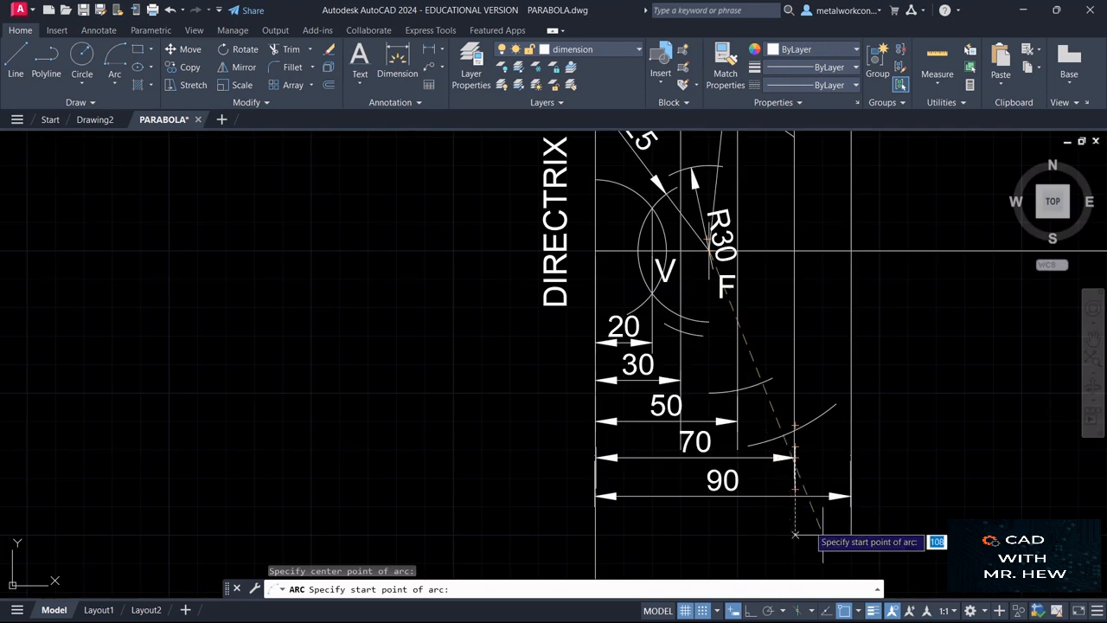
text(90)
key(Return)
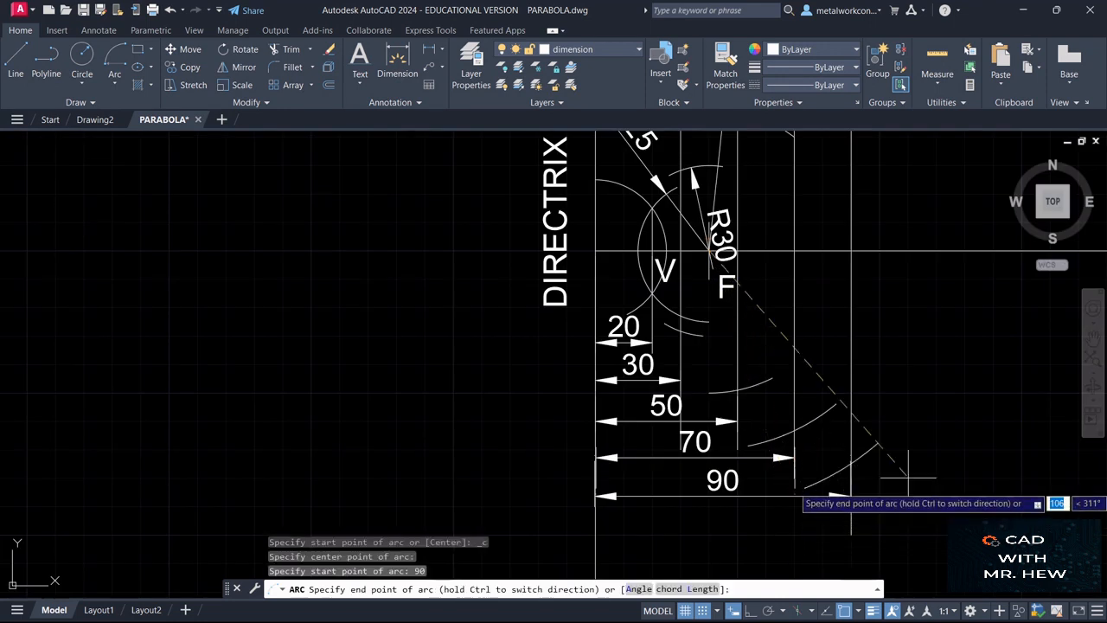
click(906, 474)
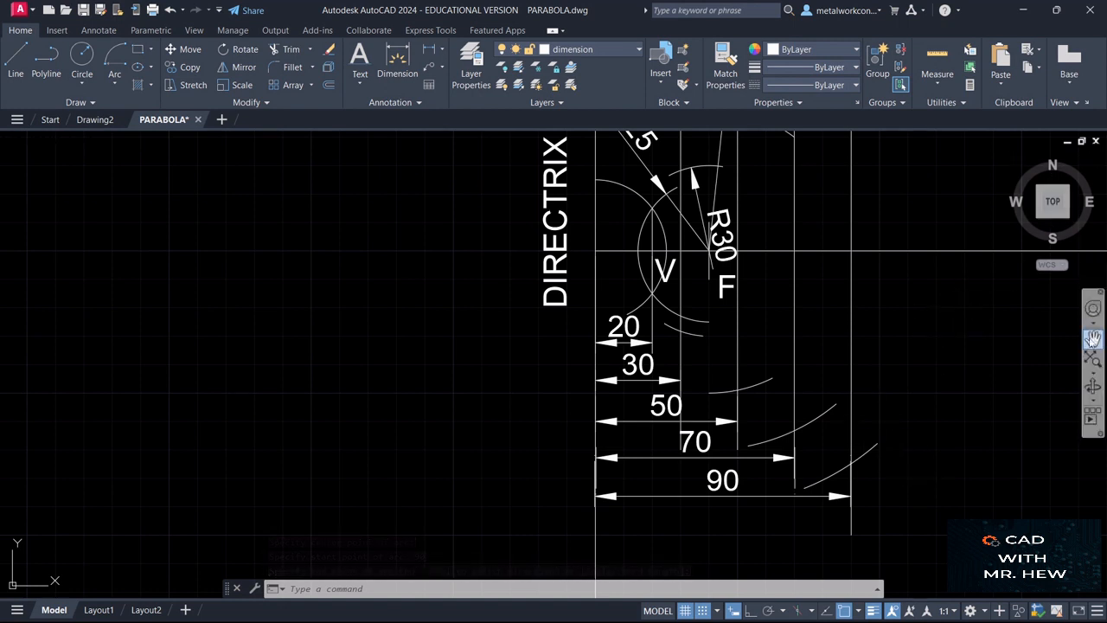
On the construction layer, draw a Center, Start, End arc of radius 90 above the axis, centred on F and crossing the farthest vertical line.
click(1094, 338)
mouse_move(942, 279)
mouse_down()
mouse_move(979, 376)
mouse_move(957, 412)
mouse_move(934, 361)
mouse_up()
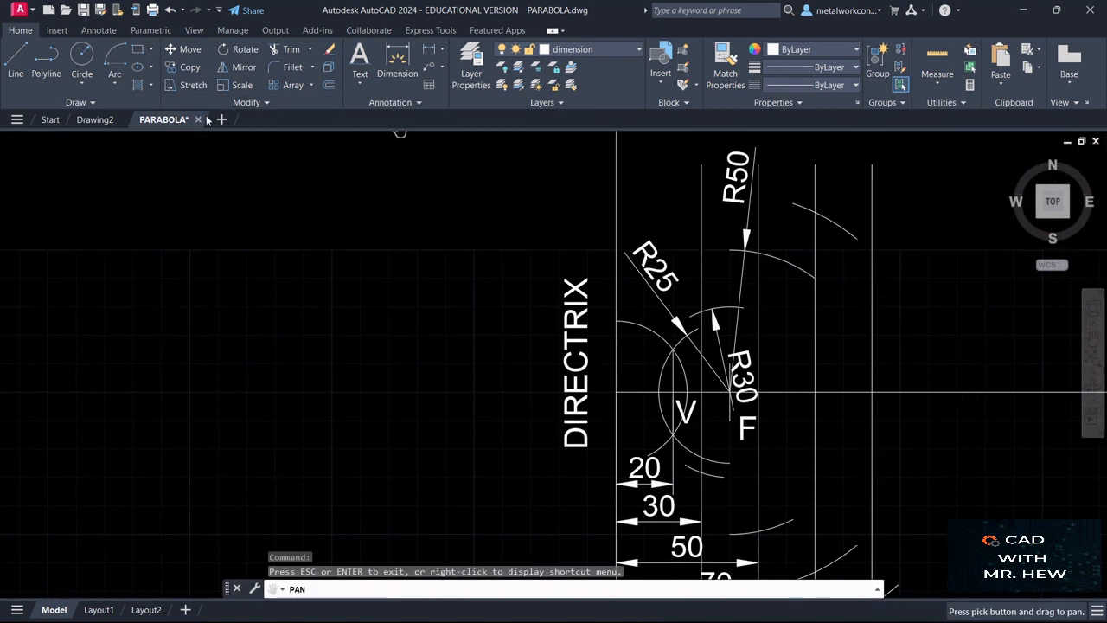
key(Escape)
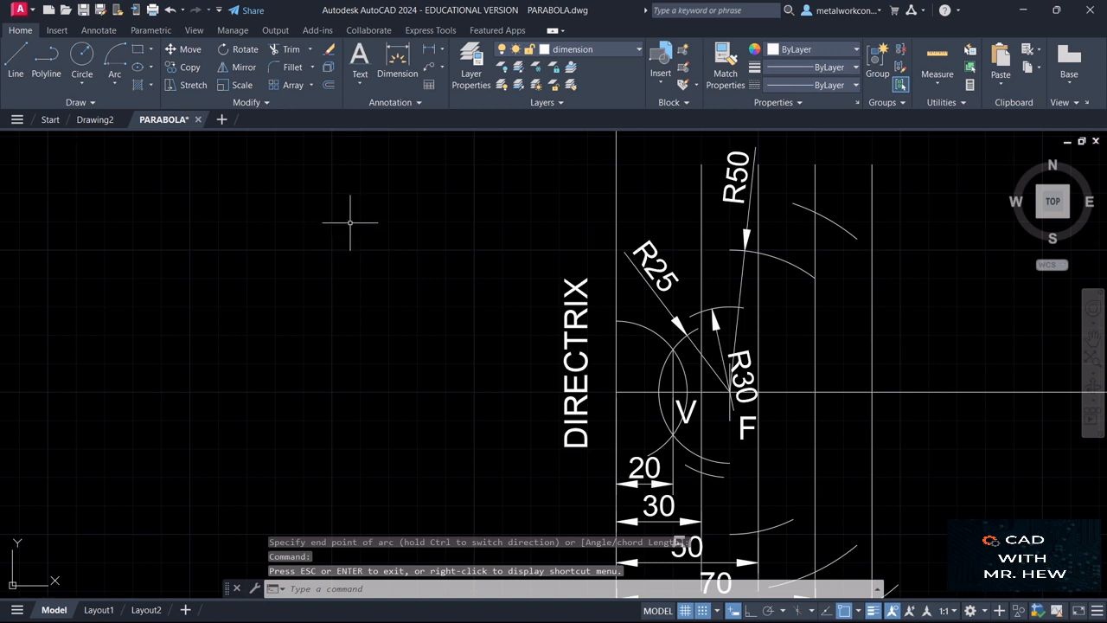
click(602, 50)
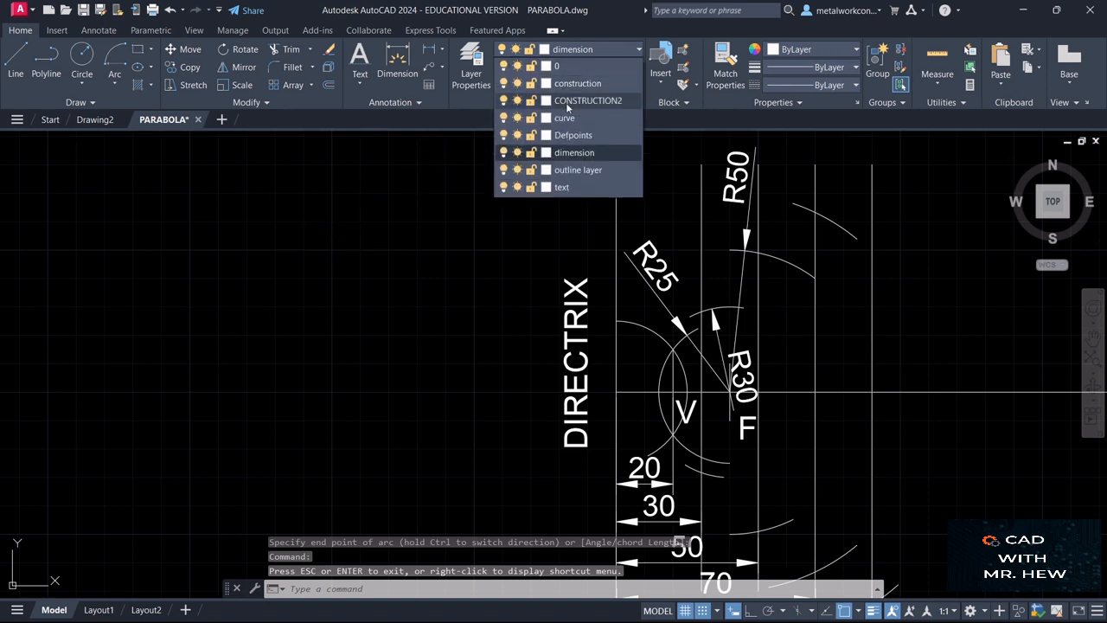
click(572, 84)
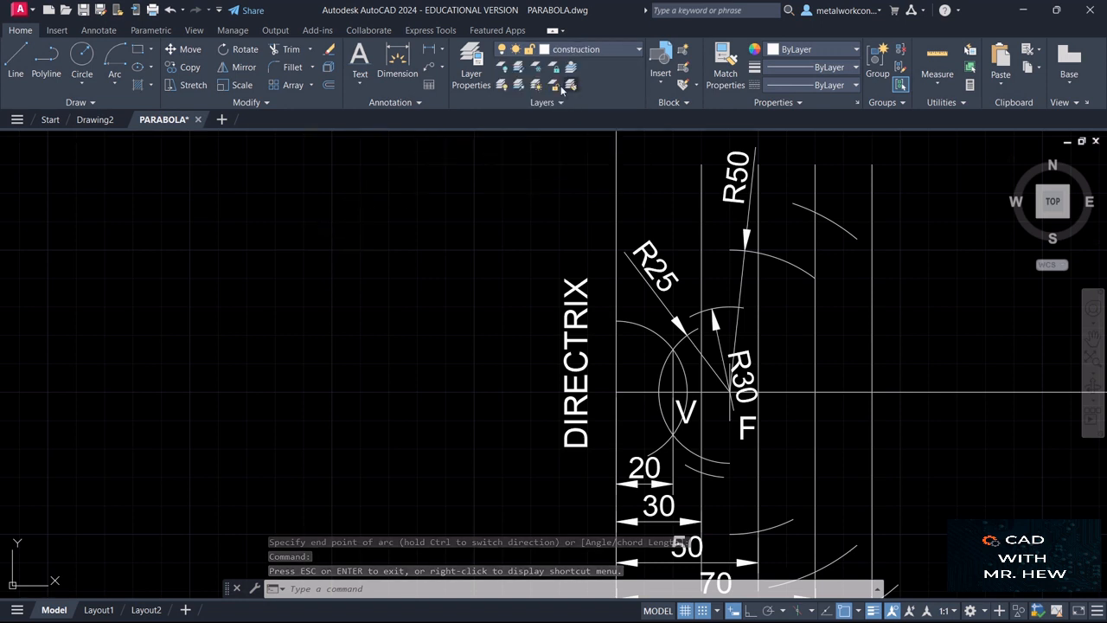
click(114, 87)
click(162, 319)
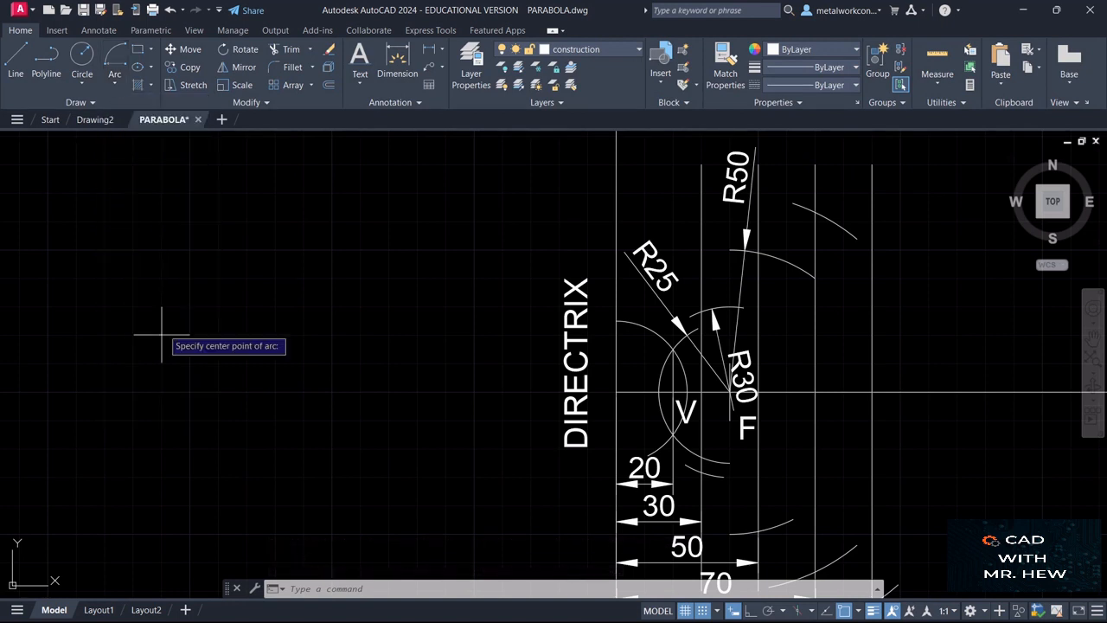
click(731, 393)
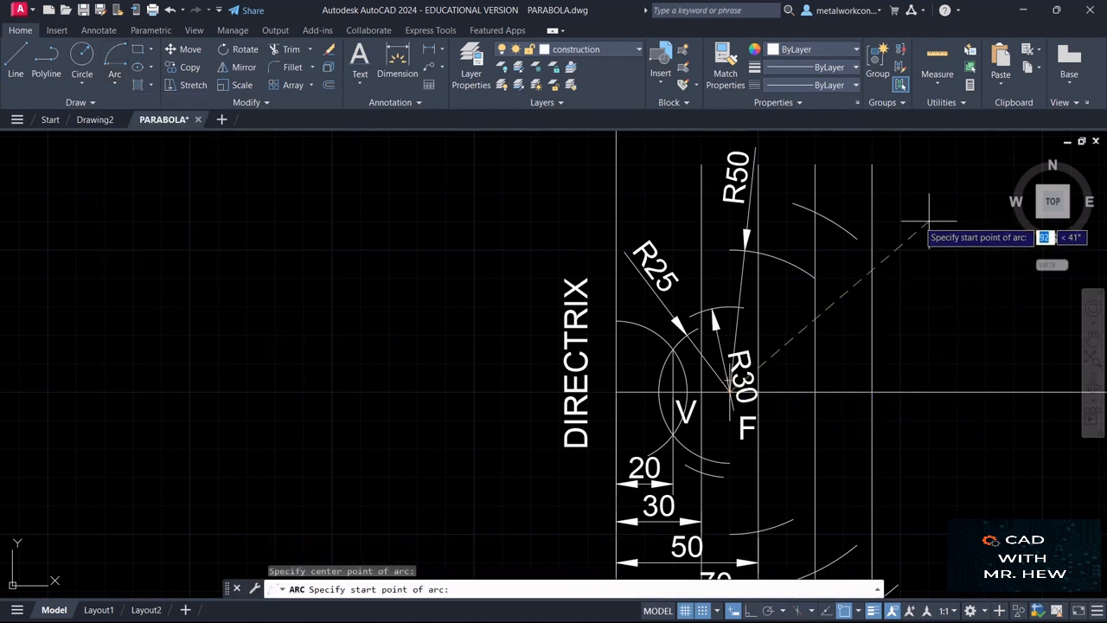
text(90)
key(Return)
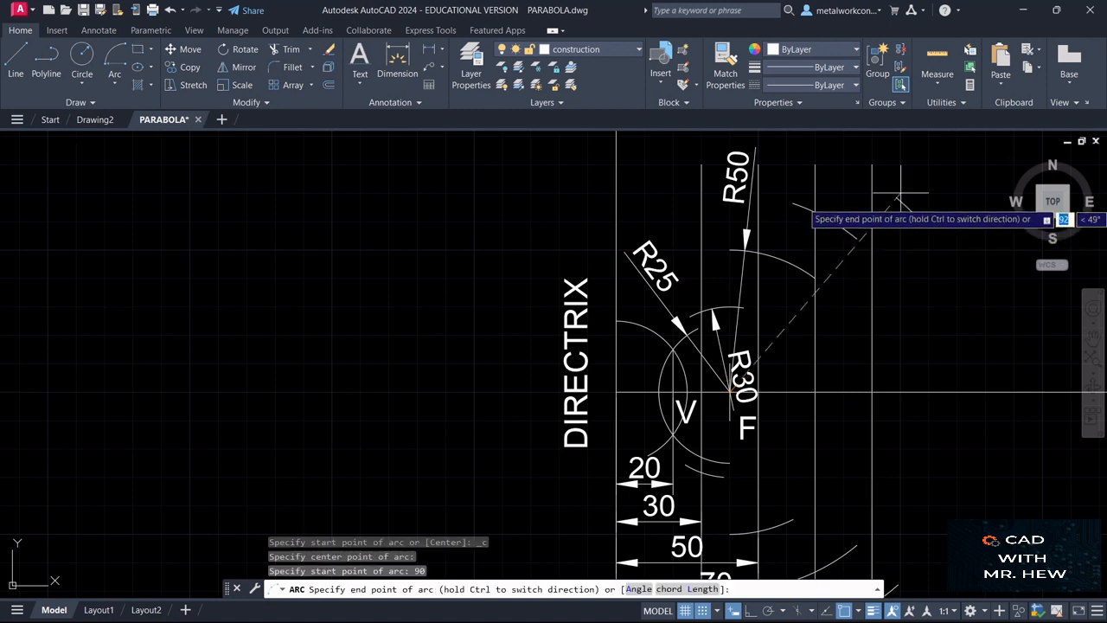
click(861, 190)
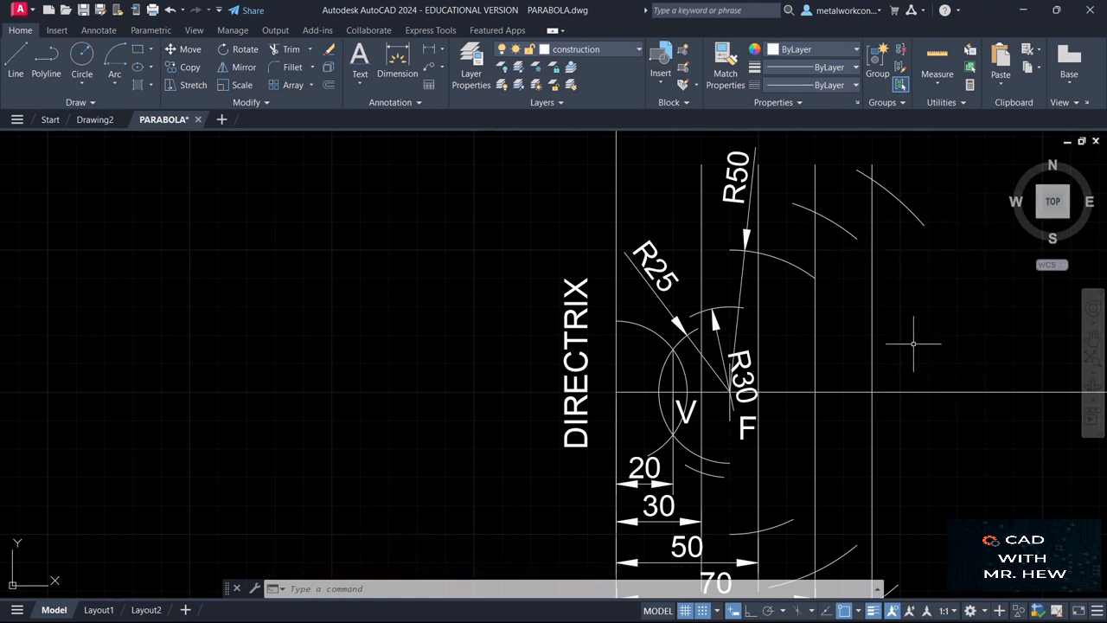
Draw a vertical line about 200 mm long across the axis, about 110 mm from the directrix.
click(1093, 338)
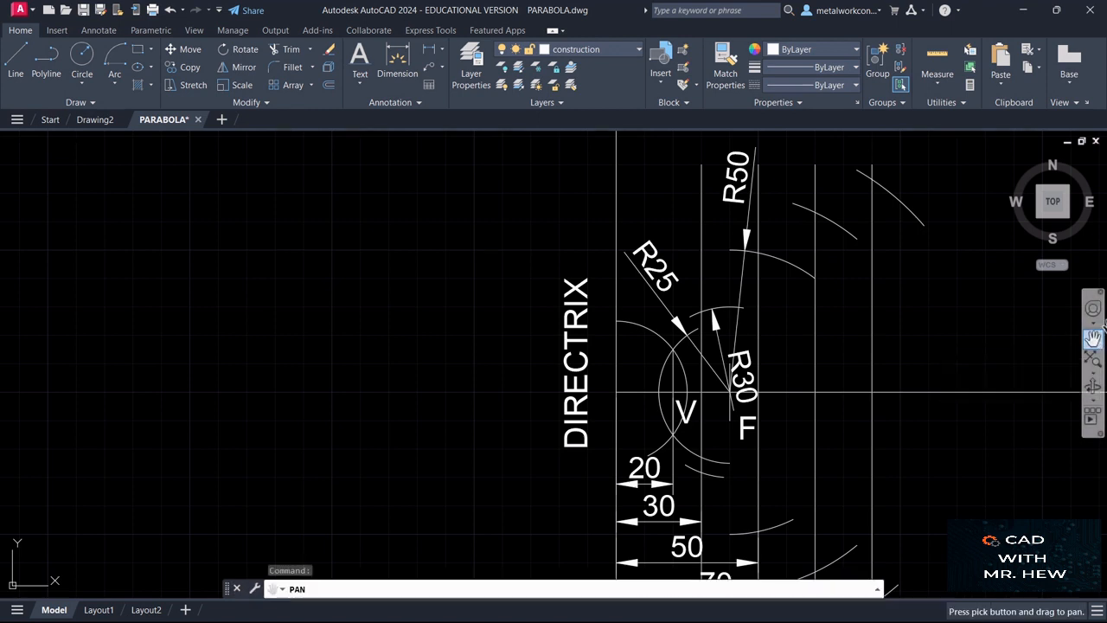
mouse_move(1003, 306)
mouse_down()
mouse_move(968, 350)
mouse_move(979, 341)
mouse_up()
key(Escape)
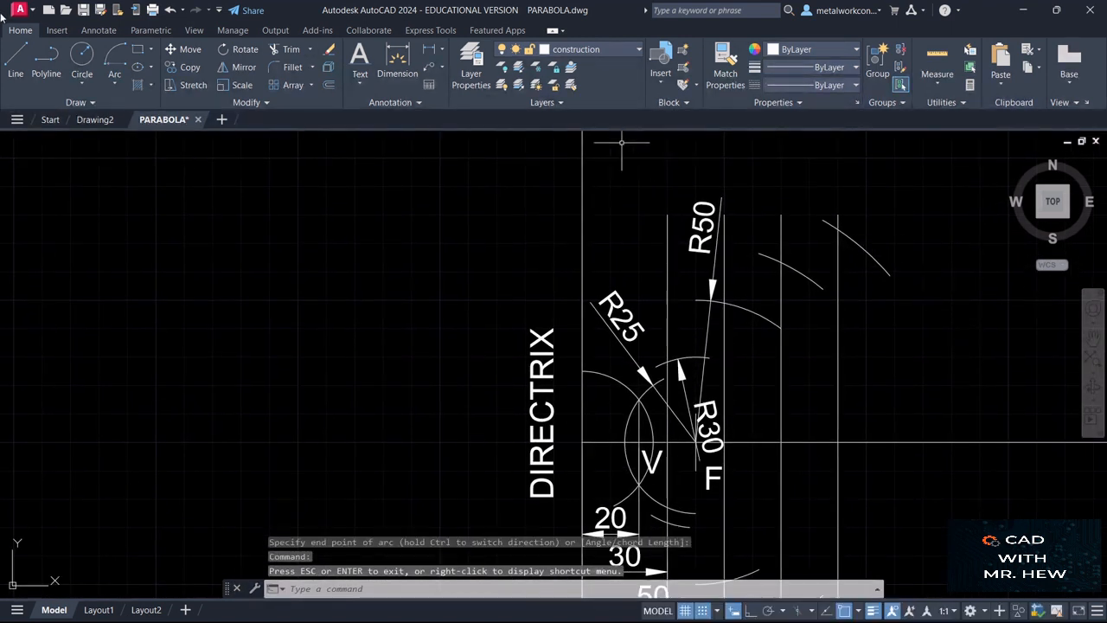
click(8, 58)
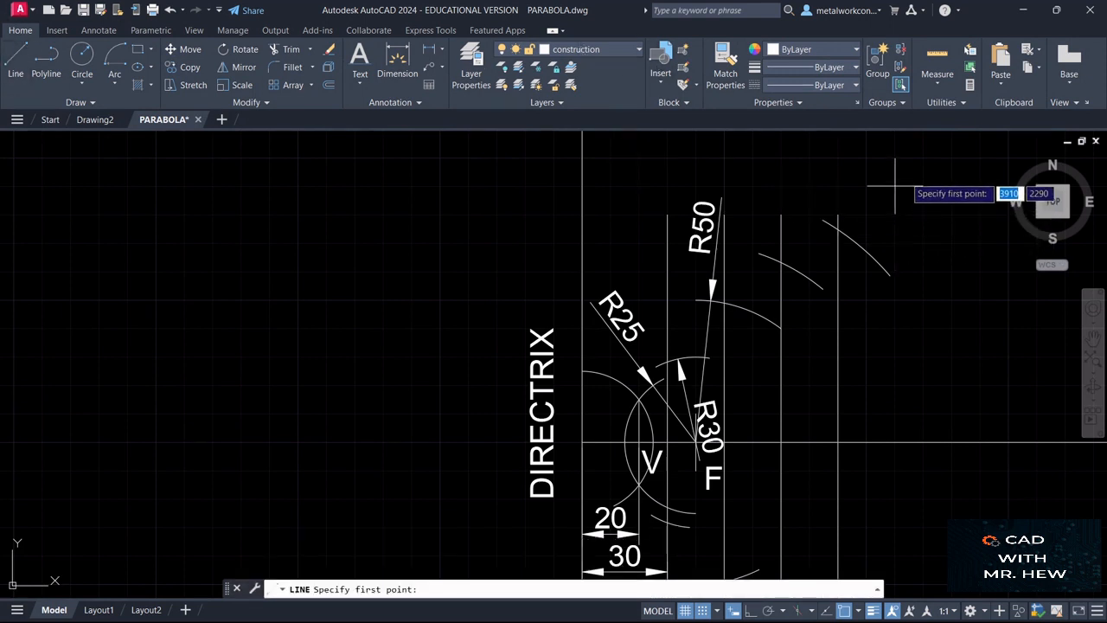
click(896, 158)
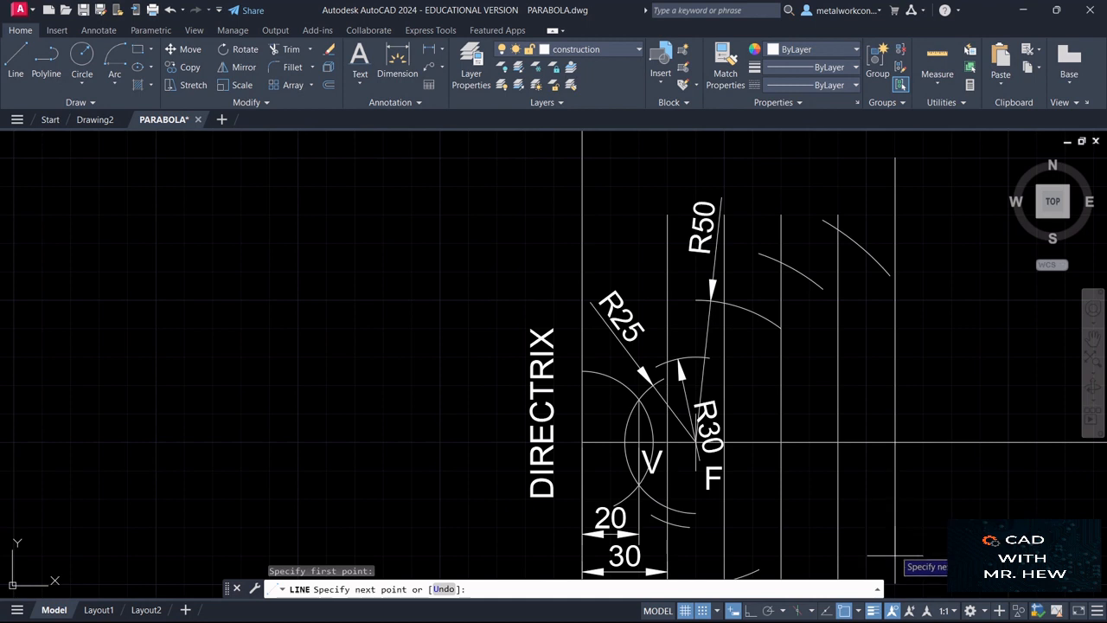
click(1093, 338)
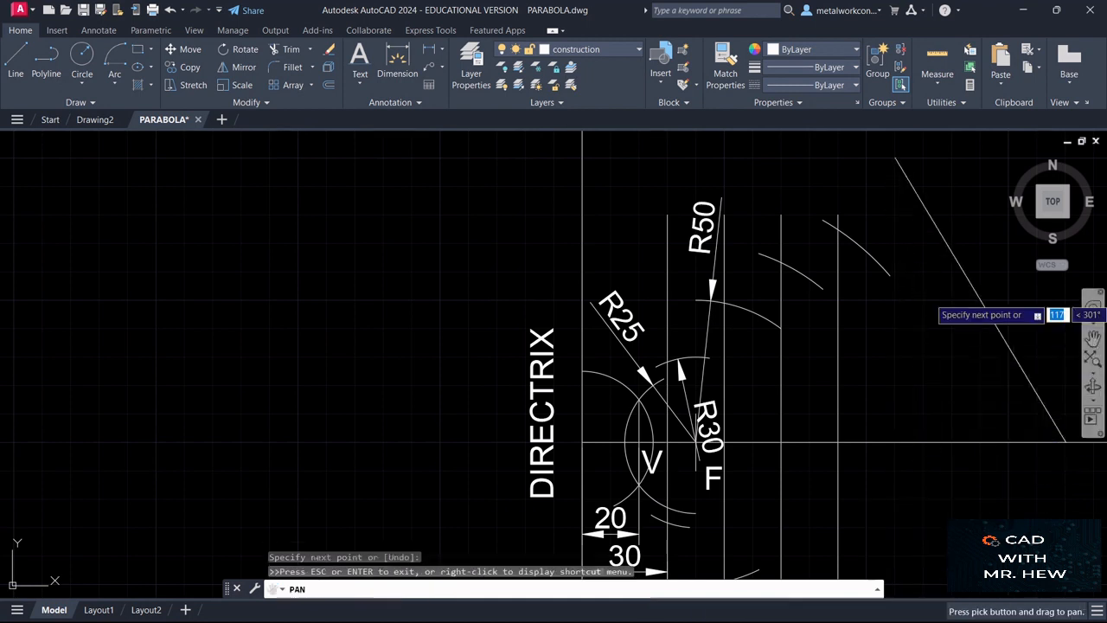
drag(978, 499, 976, 153)
key(Escape)
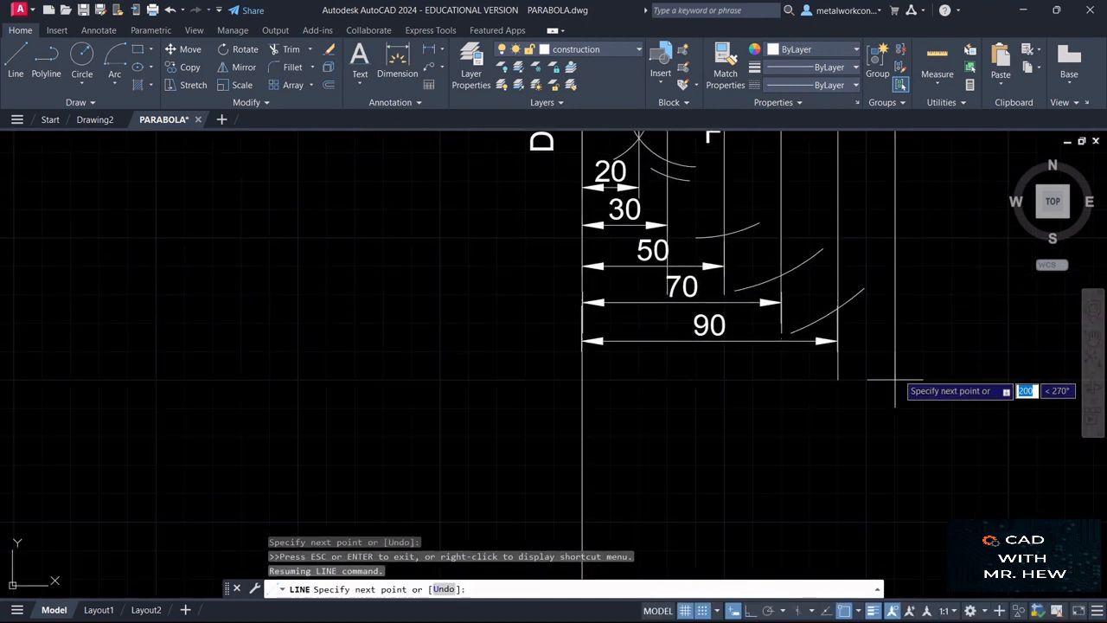
click(895, 379)
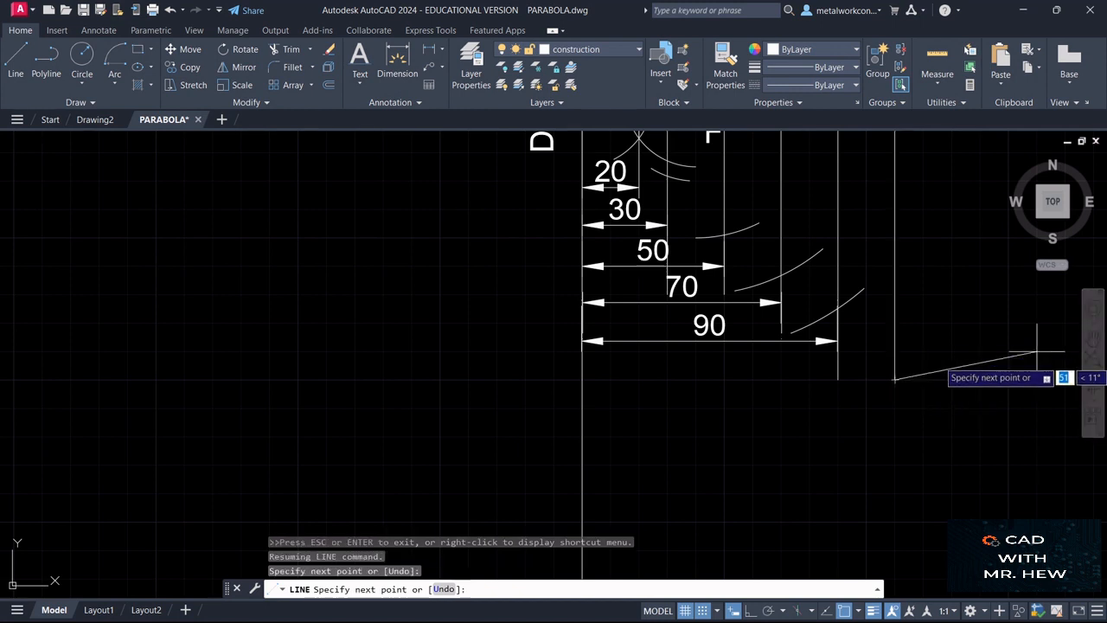
key(Return)
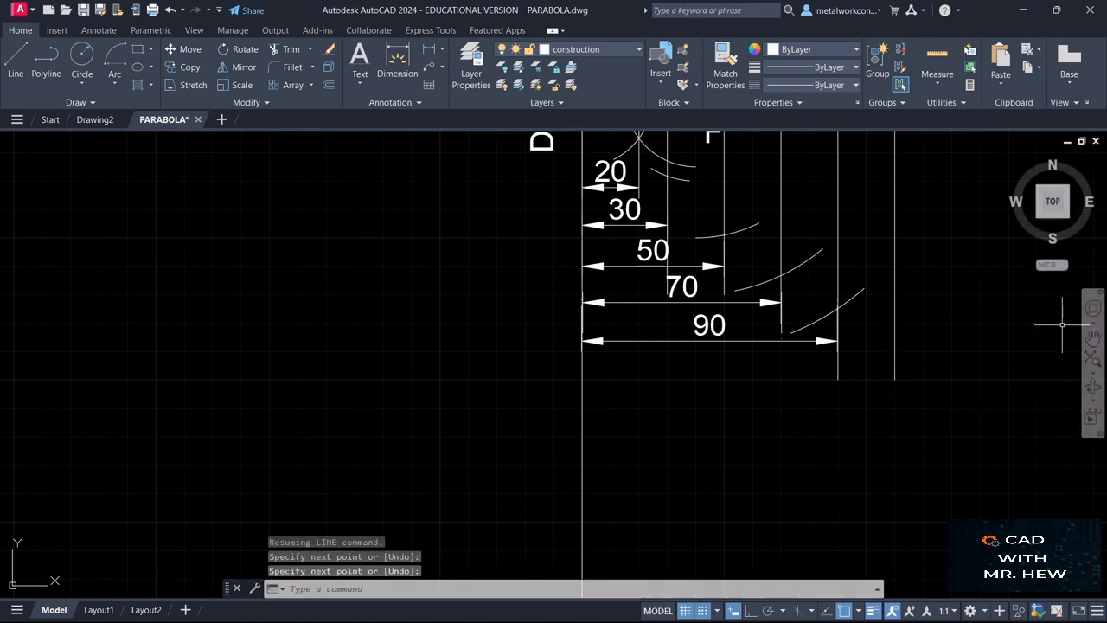
On the dimension layer, add a linear dimension from the directrix to the farthest vertical line, placed below the 90 dimension.
click(1093, 338)
mouse_move(1015, 291)
mouse_down()
mouse_move(972, 297)
mouse_move(980, 360)
mouse_up()
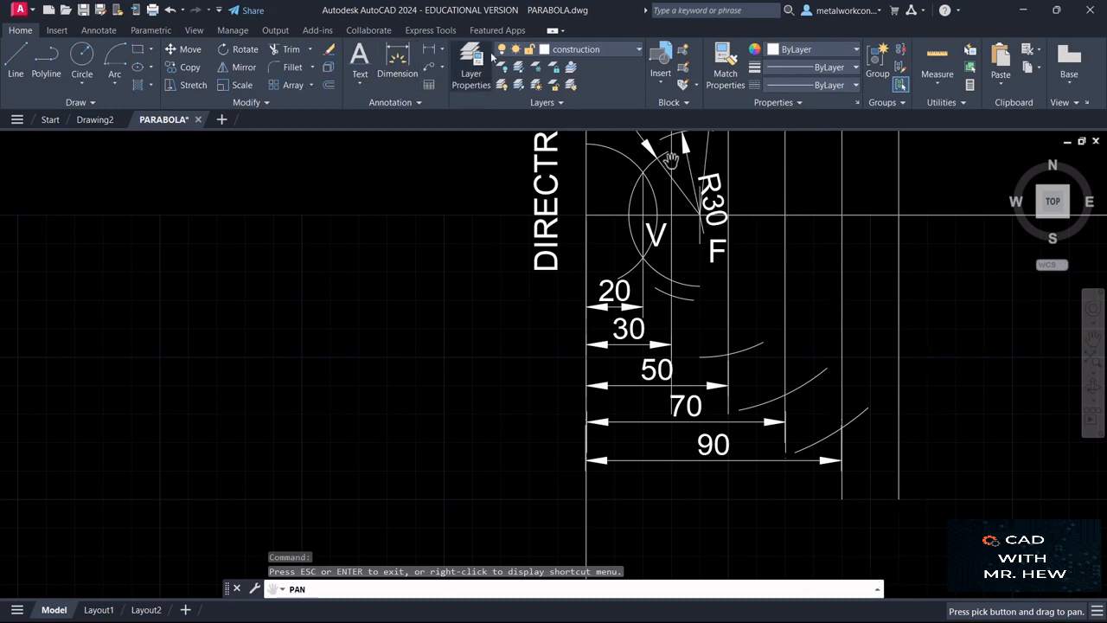
click(594, 50)
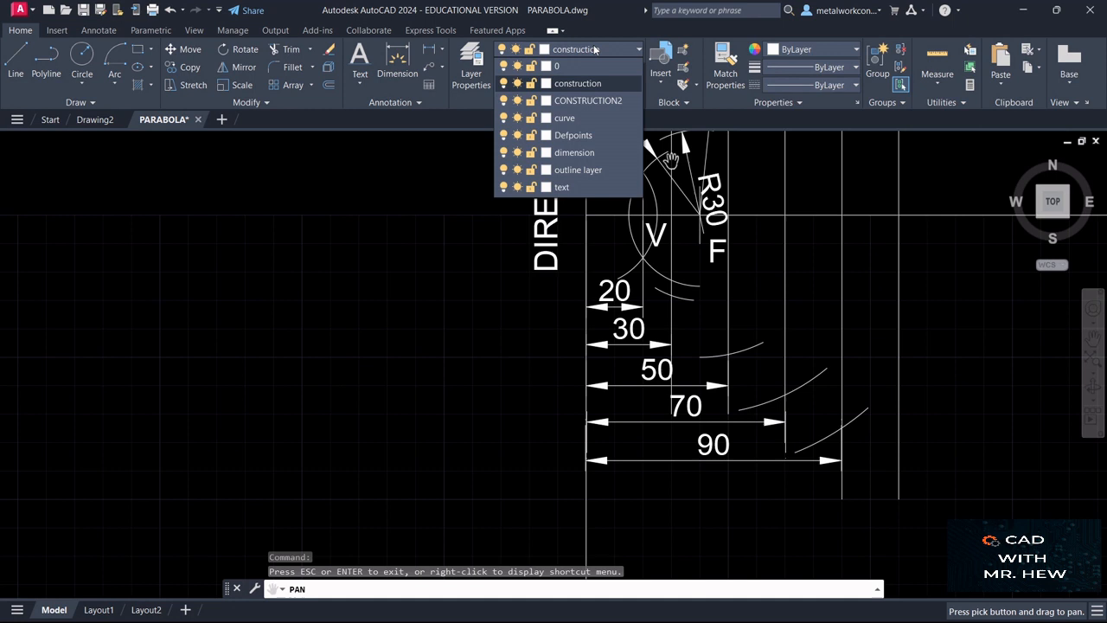
click(592, 154)
click(397, 61)
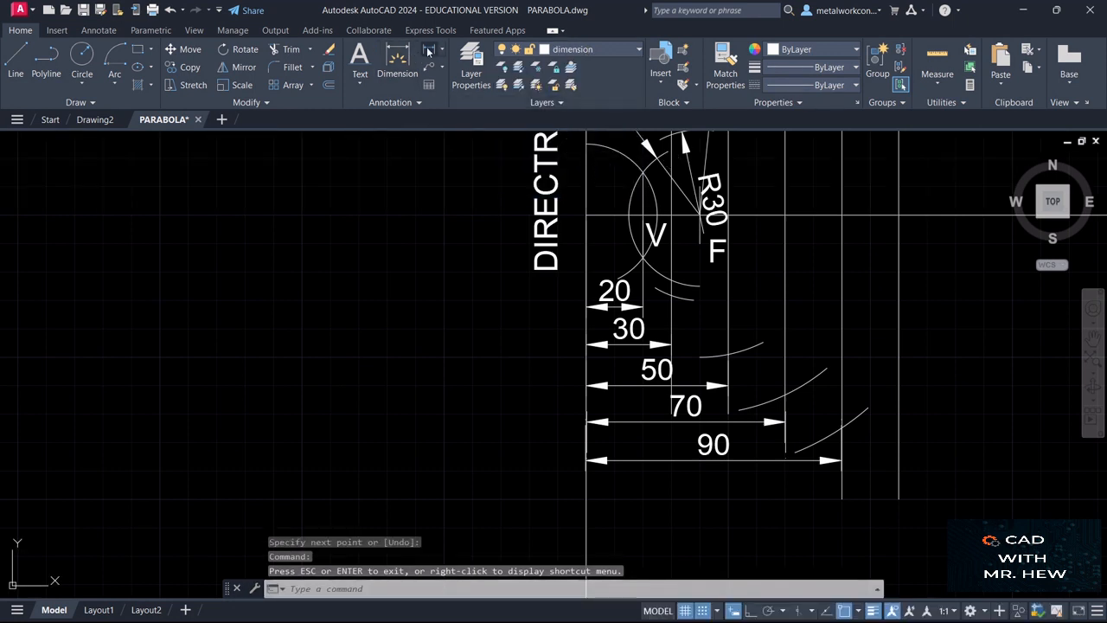
click(586, 499)
click(899, 499)
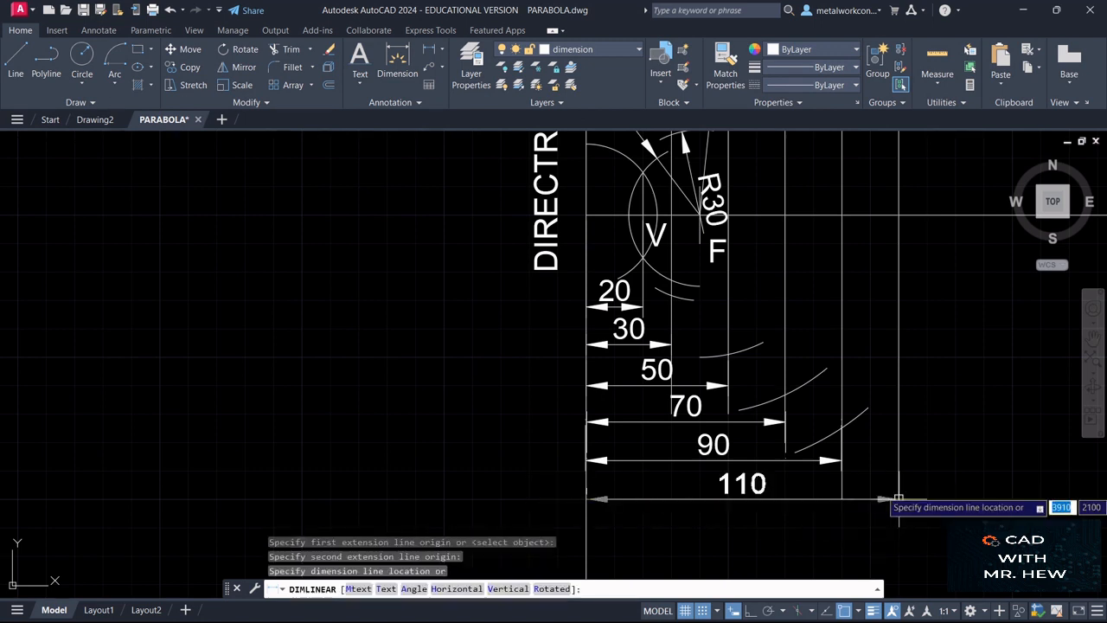
click(893, 500)
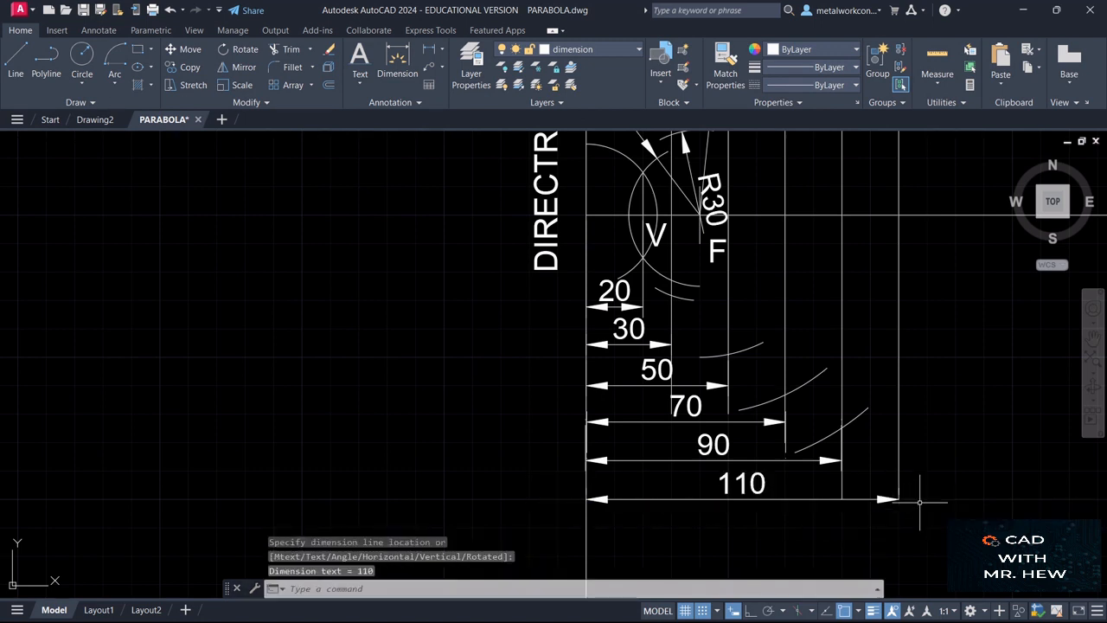
On the construction layer, draw a Center, Start, End arc of radius 110 below the axis, centred on F and crossing the farthest vertical line.
click(1092, 336)
mouse_move(989, 271)
mouse_down()
mouse_move(1001, 307)
mouse_move(999, 291)
mouse_up()
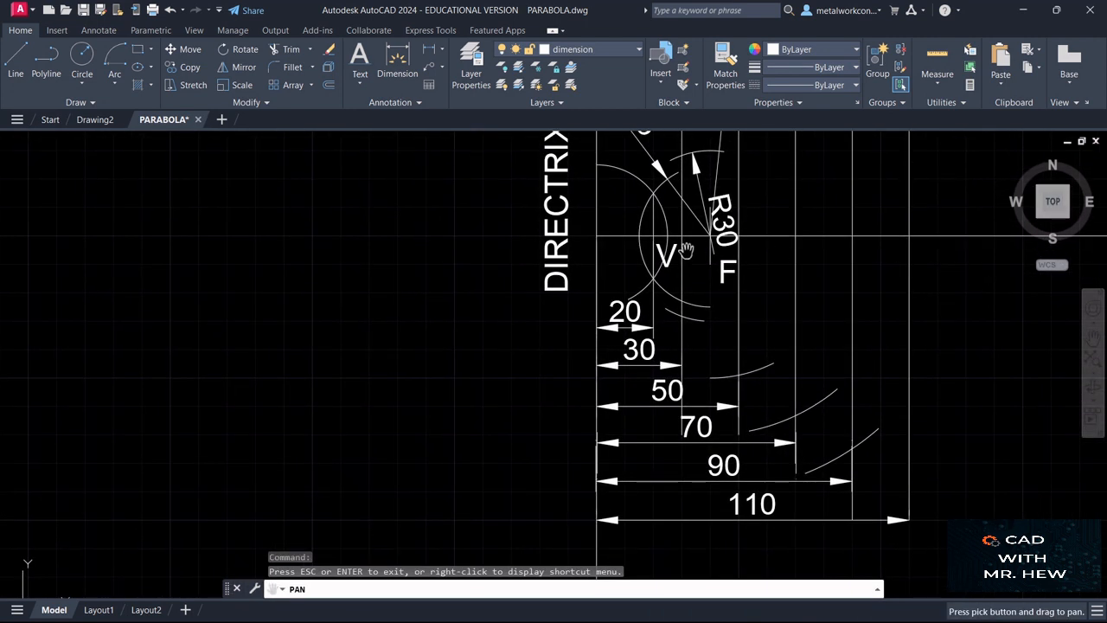
key(Escape)
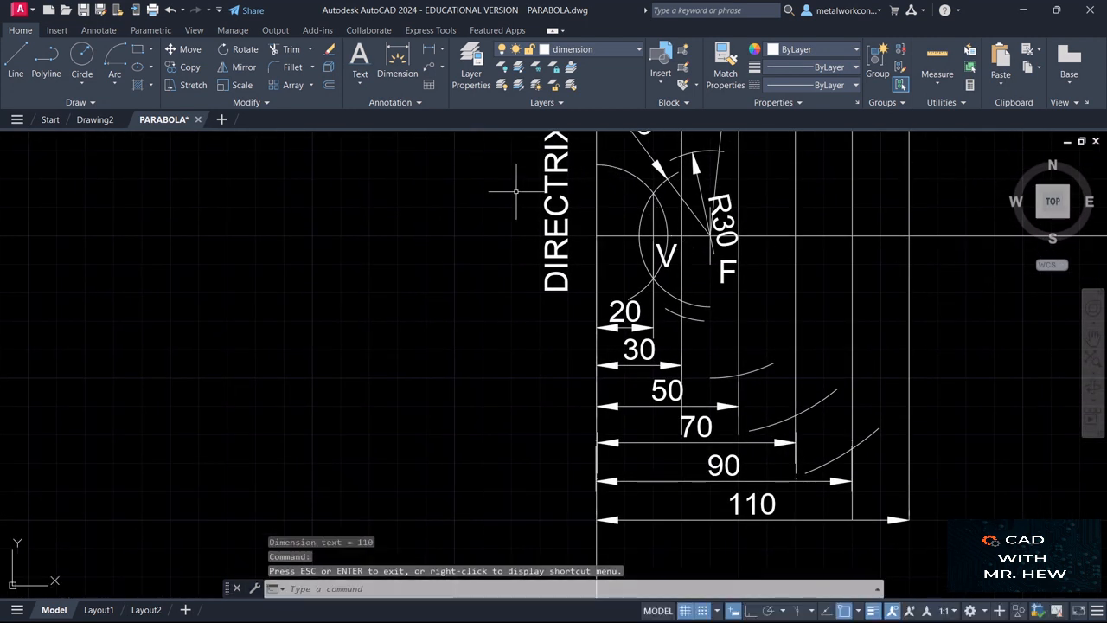
click(595, 50)
click(584, 84)
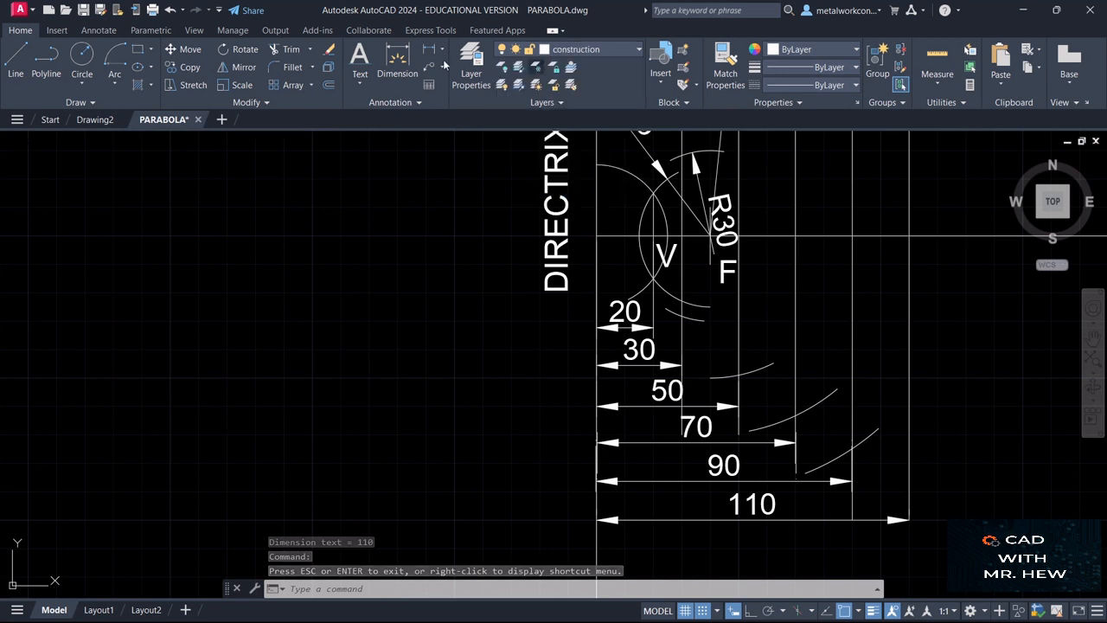
click(118, 83)
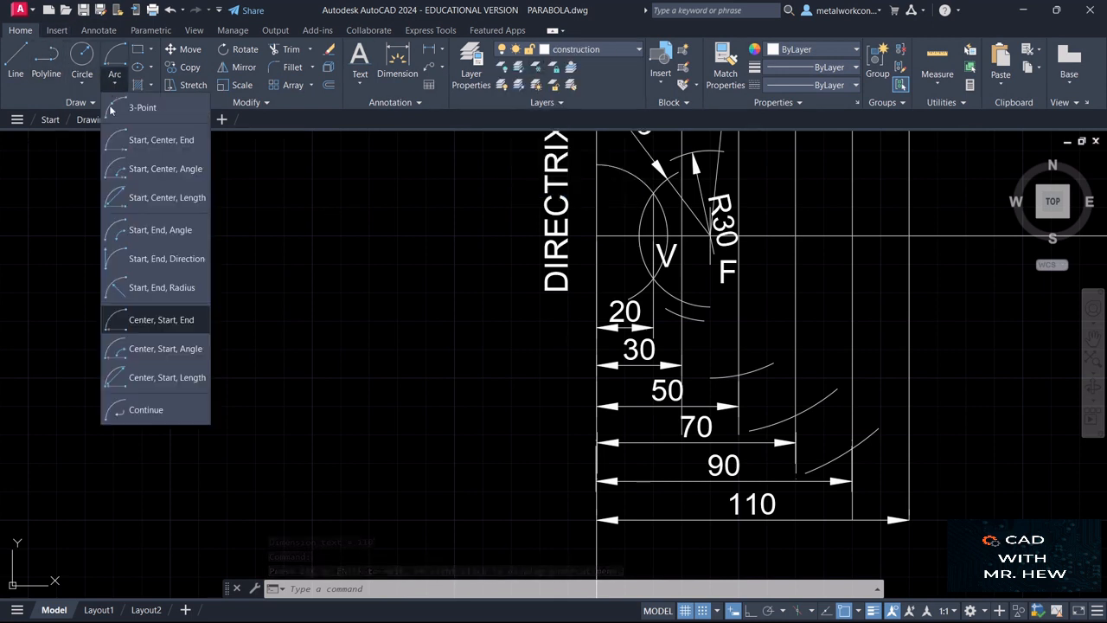
click(147, 320)
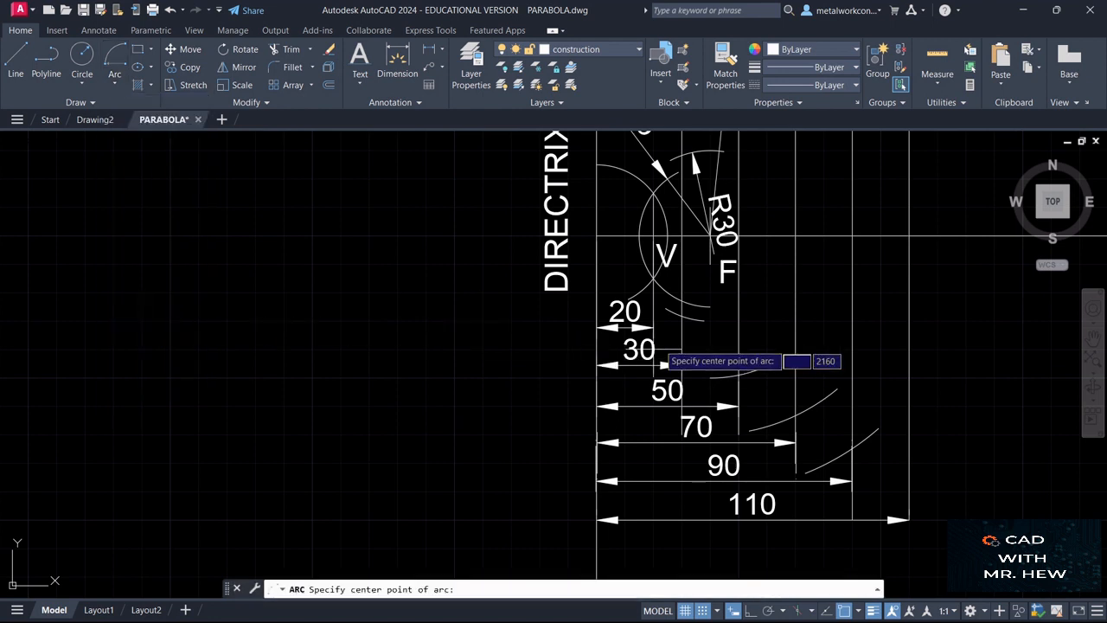
click(710, 235)
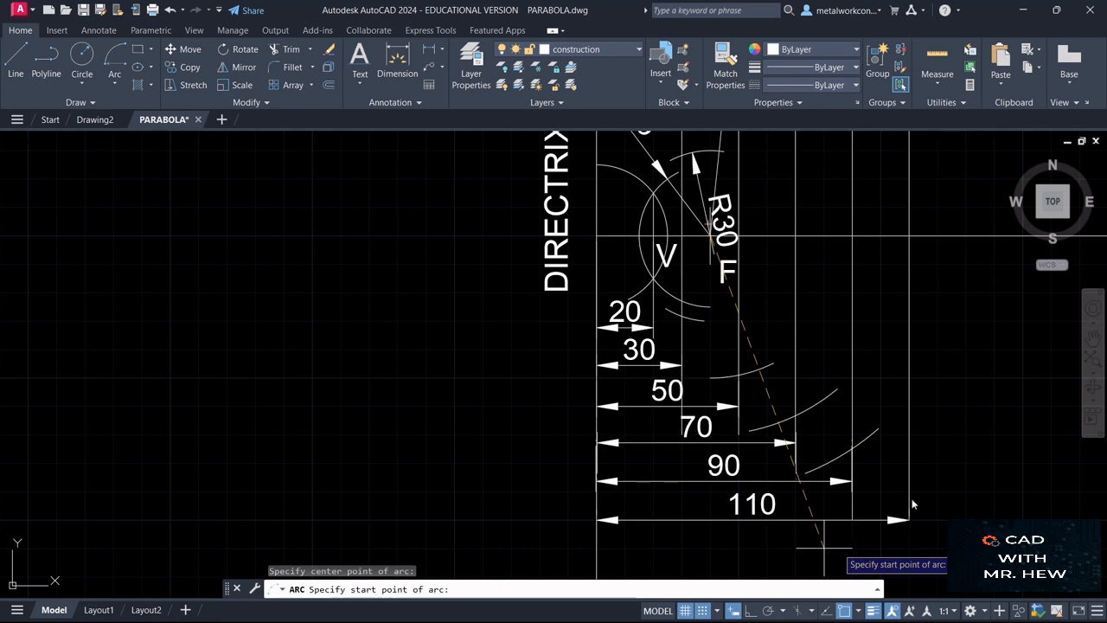
text(110)
key(Return)
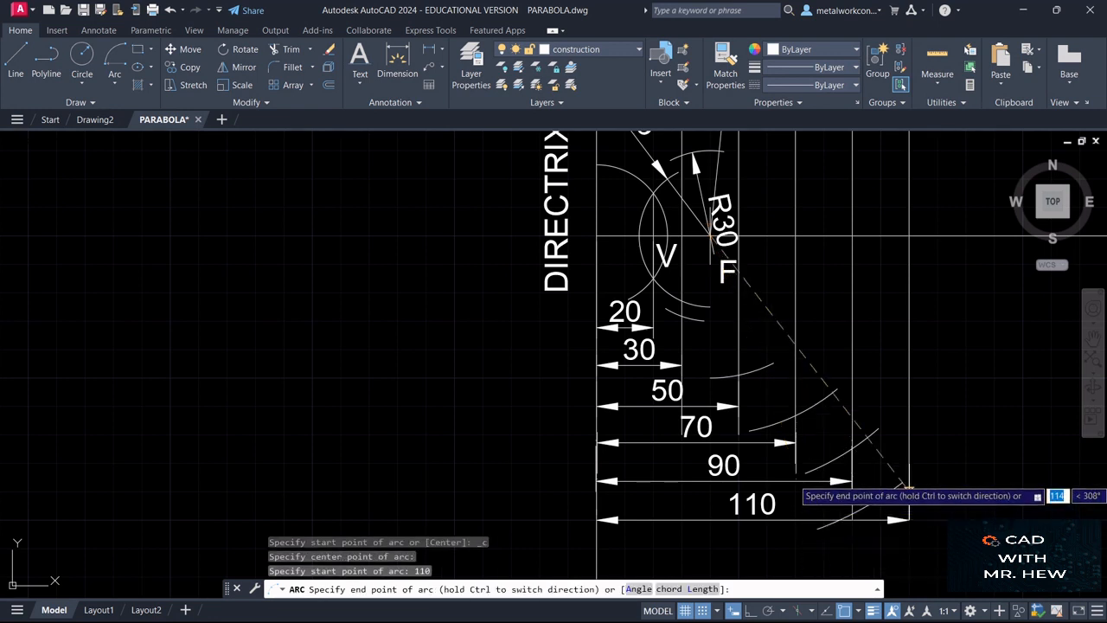
click(937, 447)
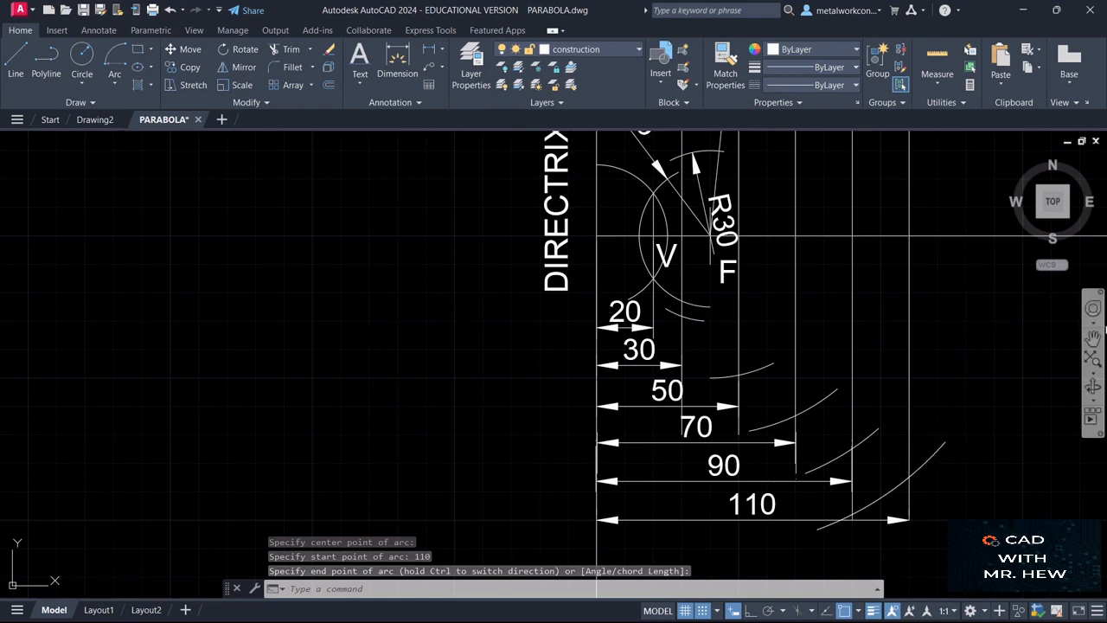
Draw a Center, Start, End arc of radius 110 above the axis, centred on the focus F and crossing the farthest vertical line.
click(1094, 338)
drag(959, 274, 998, 477)
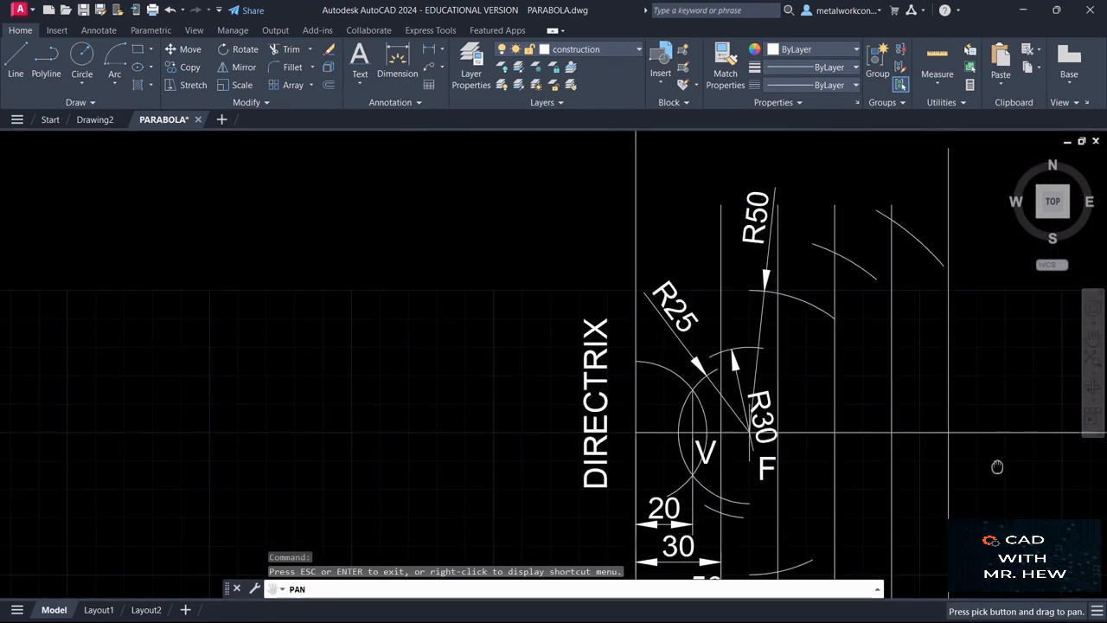
key(Escape)
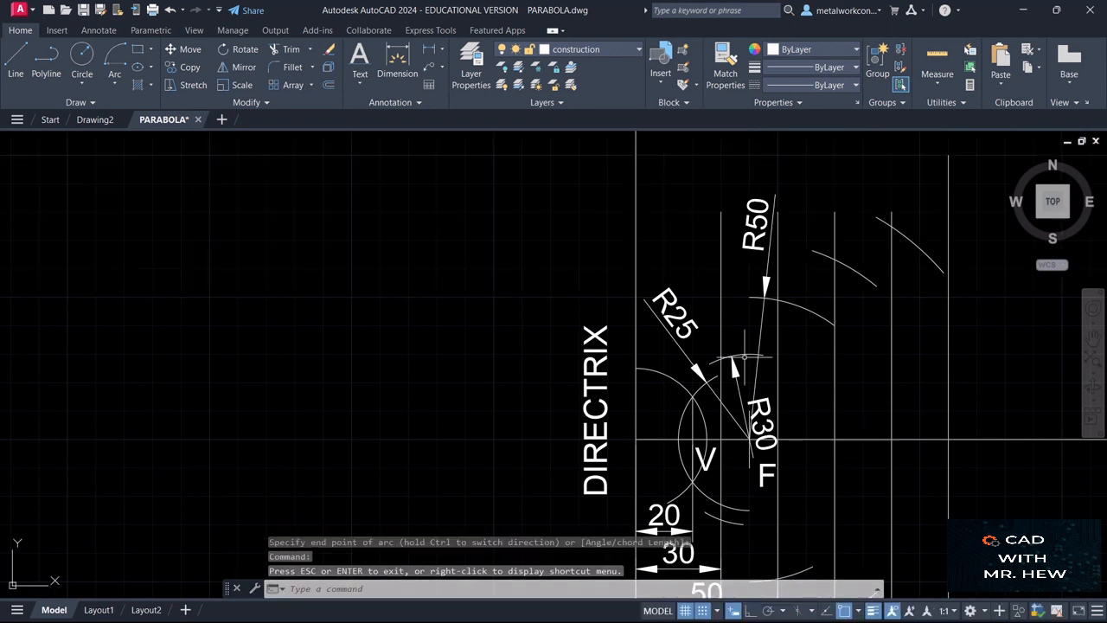
click(113, 82)
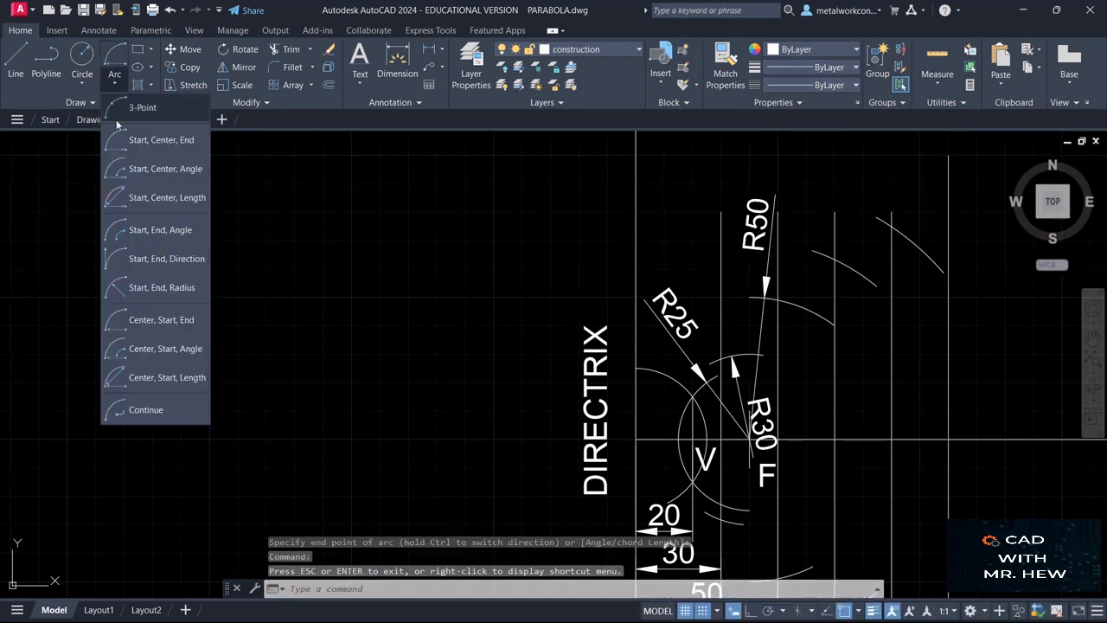
click(138, 319)
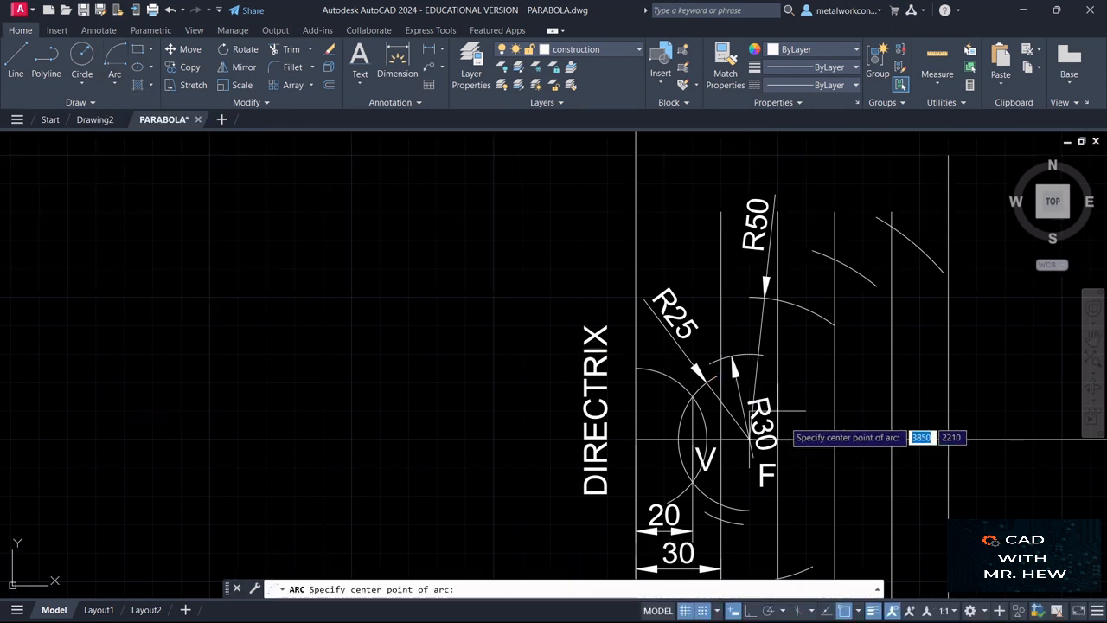
click(749, 437)
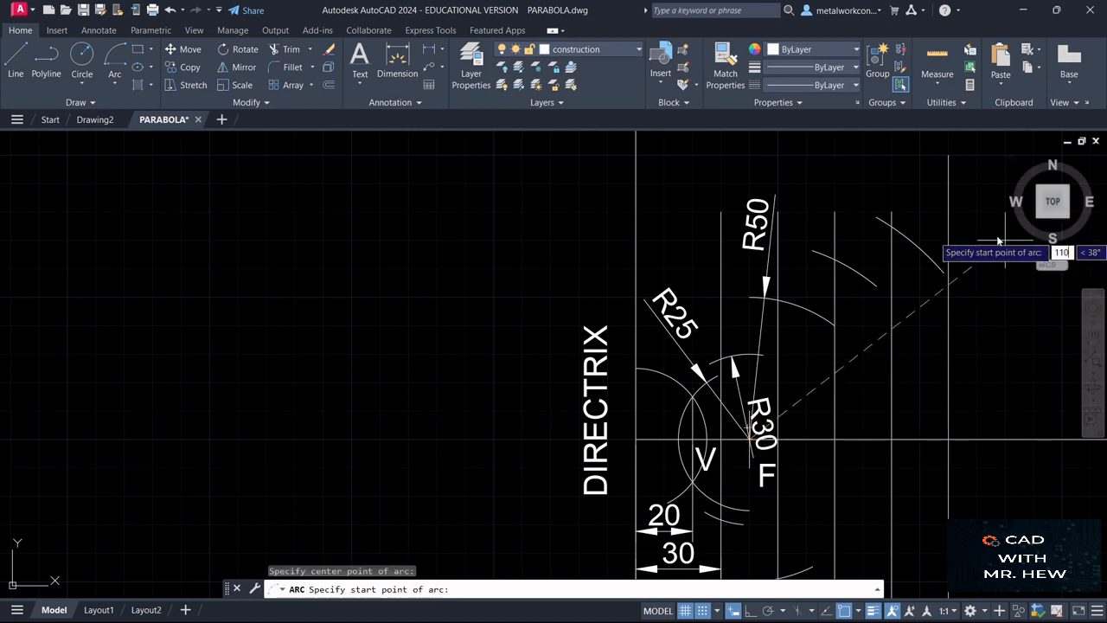
text(110)
key(Return)
click(919, 191)
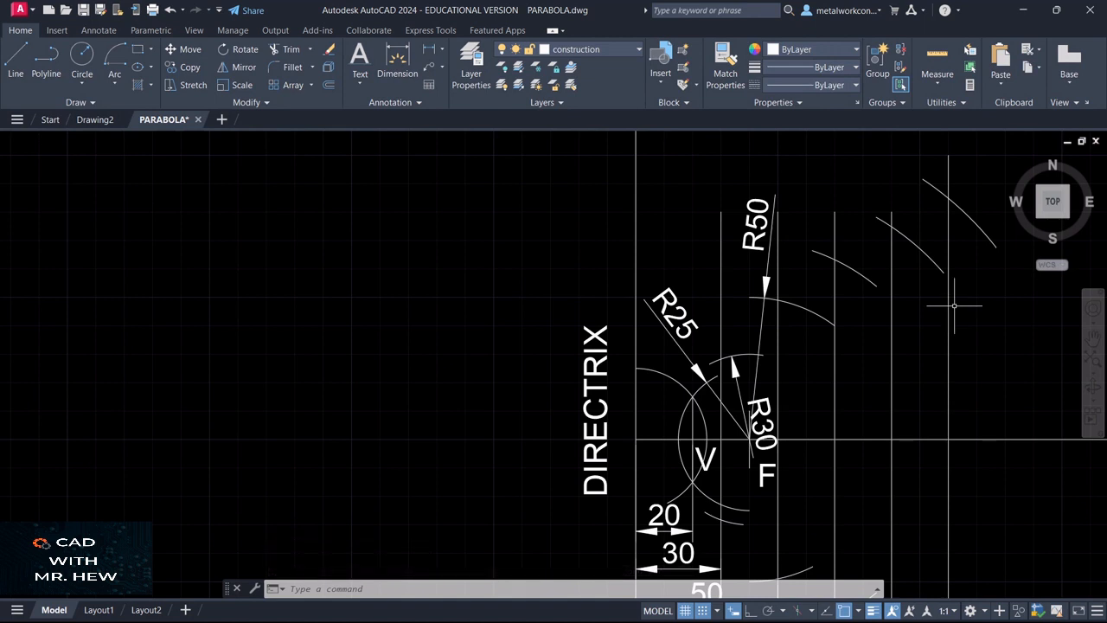
Draw a vertical line across the axis, about 130 mm from the directrix and extending below the 110 dimension.
click(15, 60)
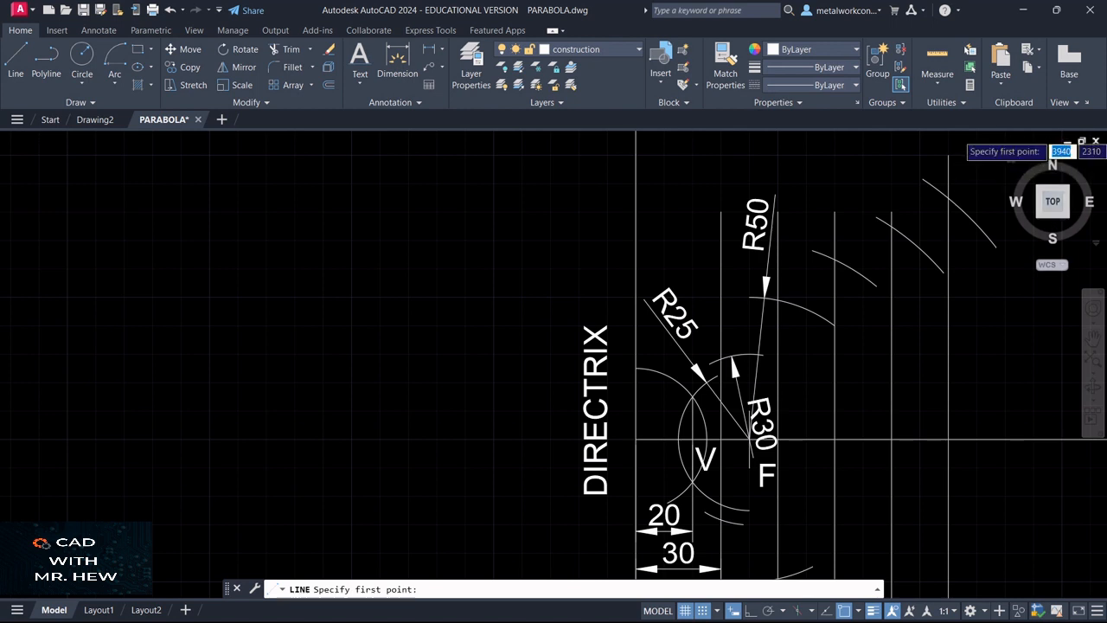
click(1005, 156)
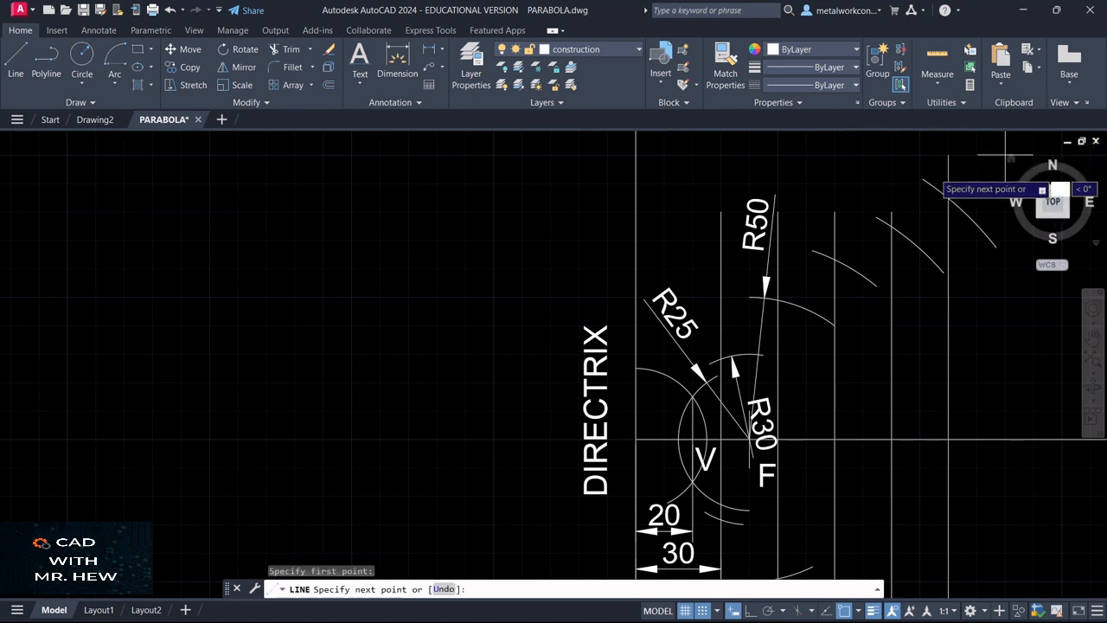
click(1092, 340)
drag(996, 488, 991, 287)
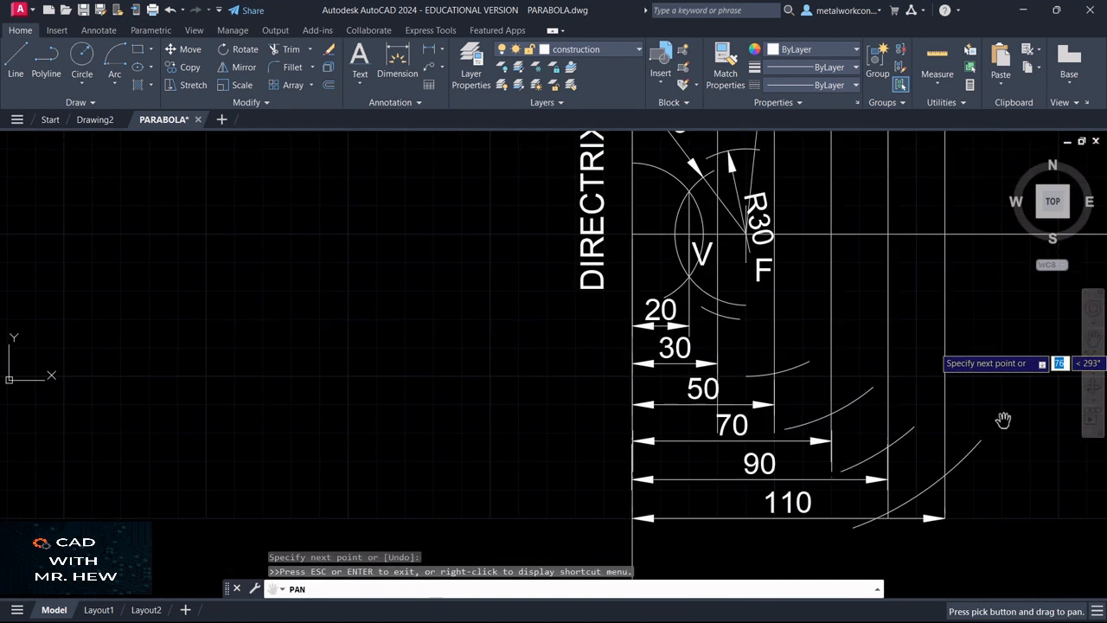
key(Escape)
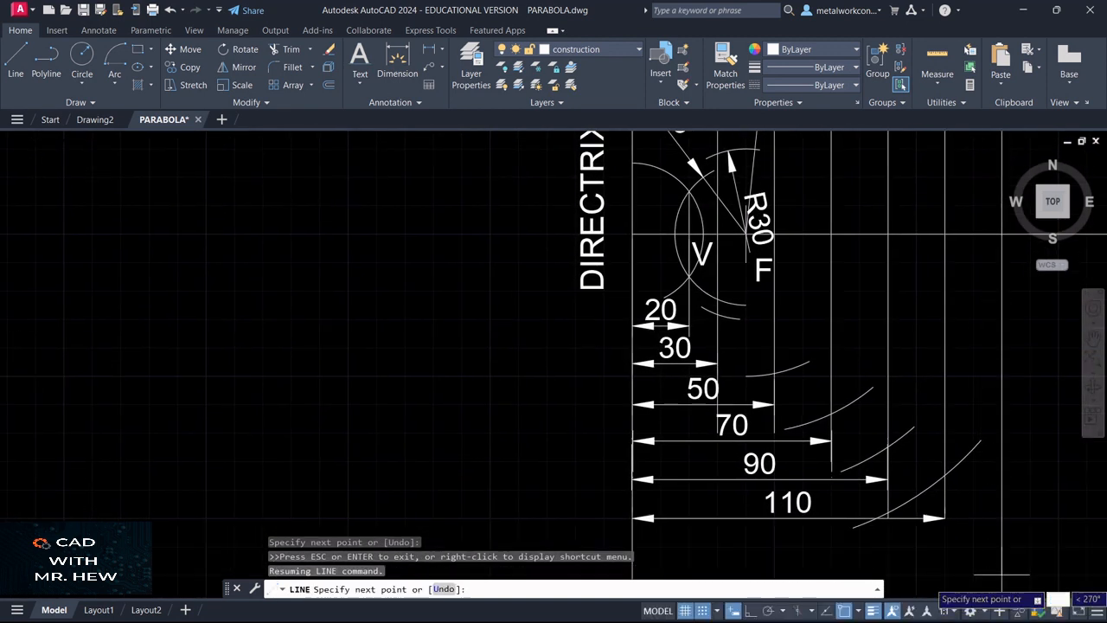
key(Return)
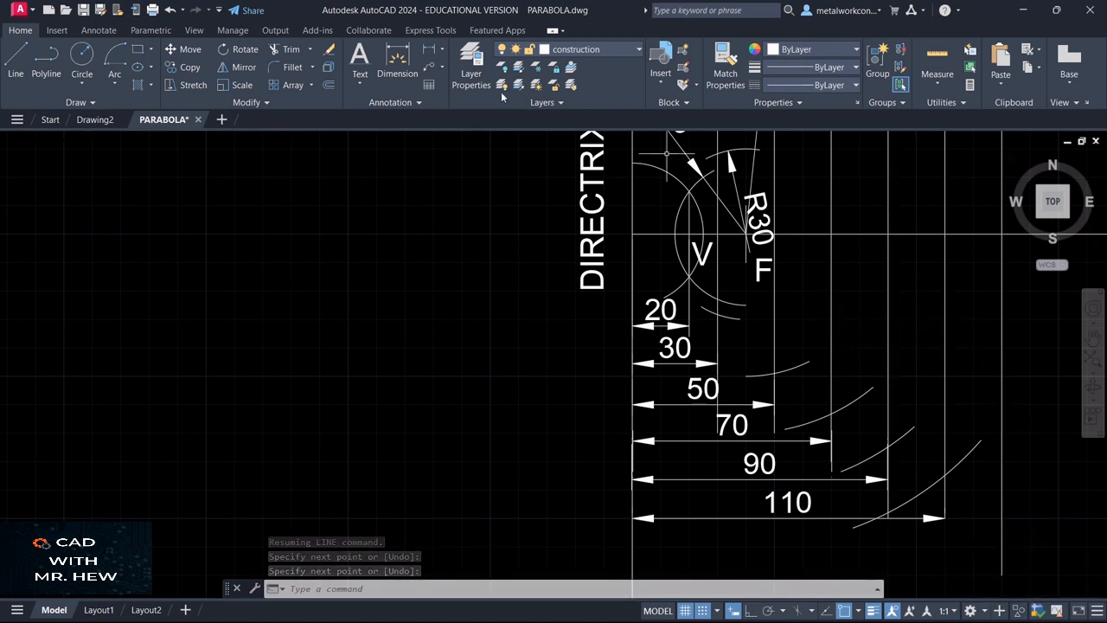
On the dimension layer, add a linear dimension from the directrix to the farthest vertical line, placed below the 110 dimension.
click(571, 49)
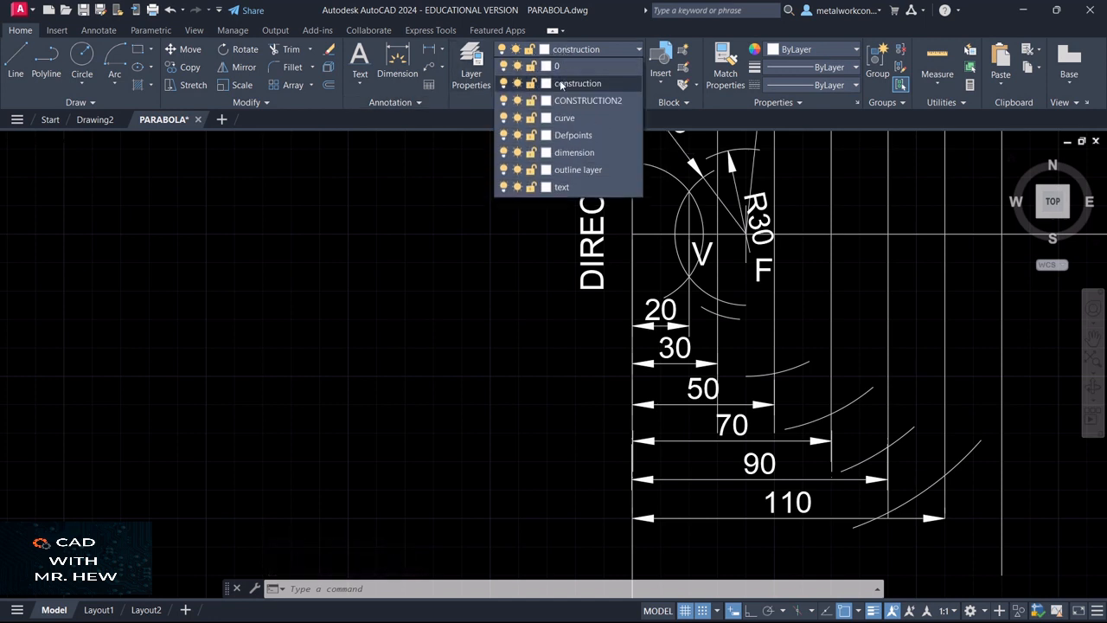
click(580, 154)
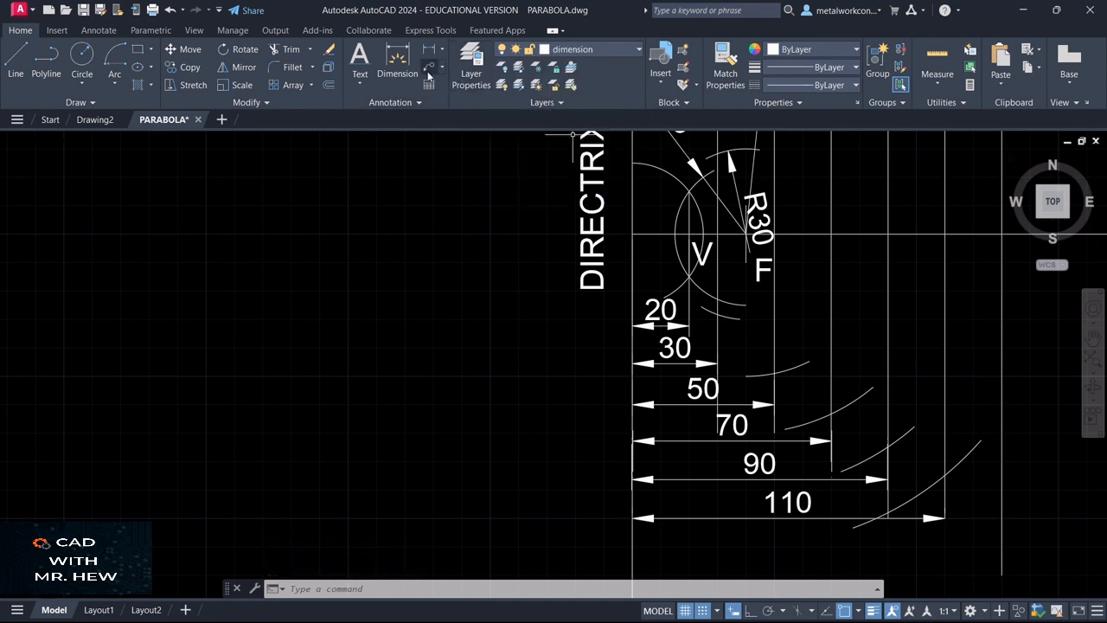
click(429, 50)
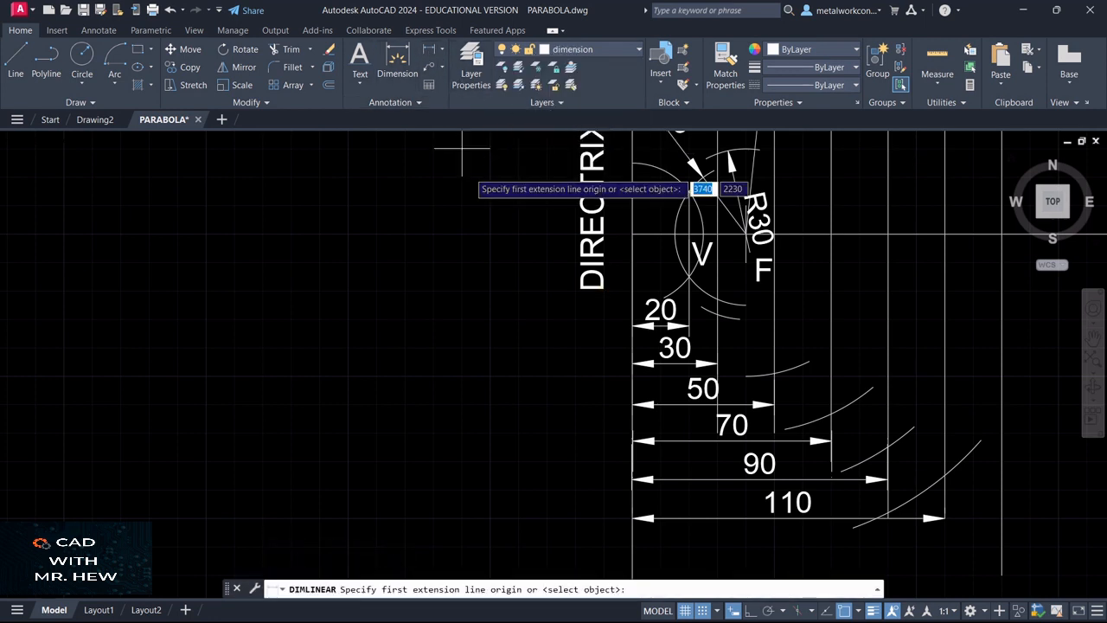
click(632, 546)
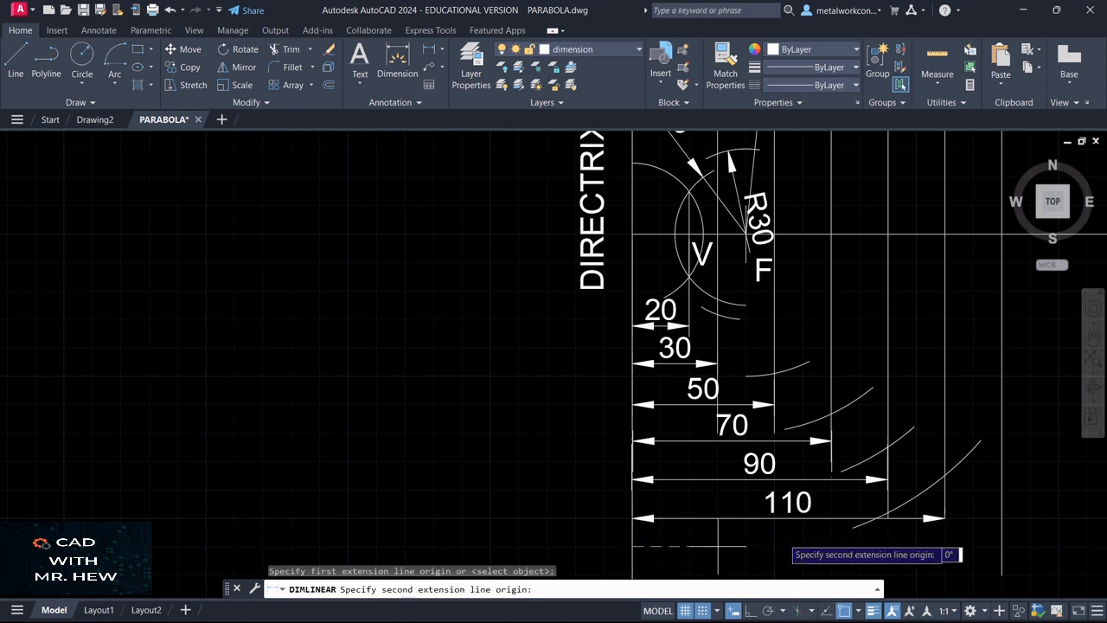
click(1002, 546)
click(1001, 543)
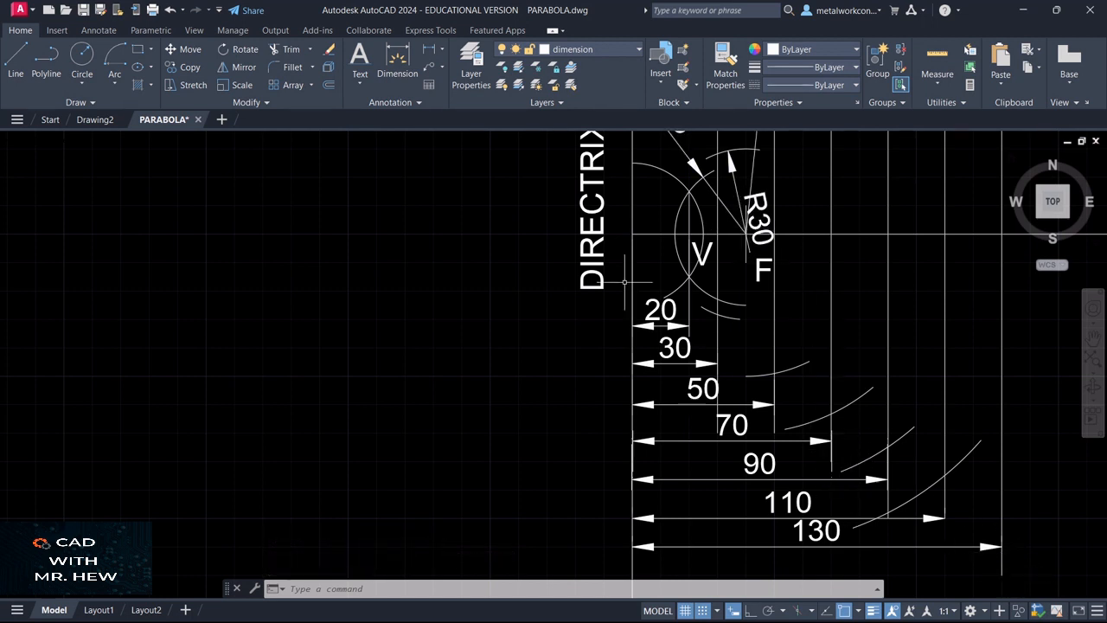
On the construction layer, draw a Center, Start, End arc of radius 130 below the axis, centred on F and crossing the farthest vertical line.
click(579, 48)
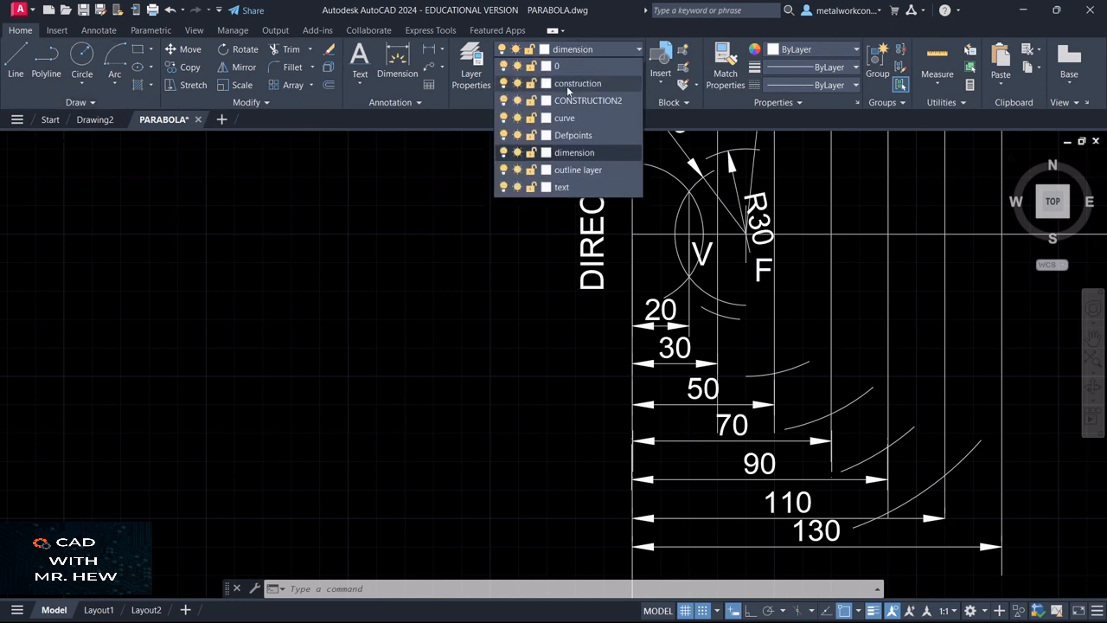
click(573, 85)
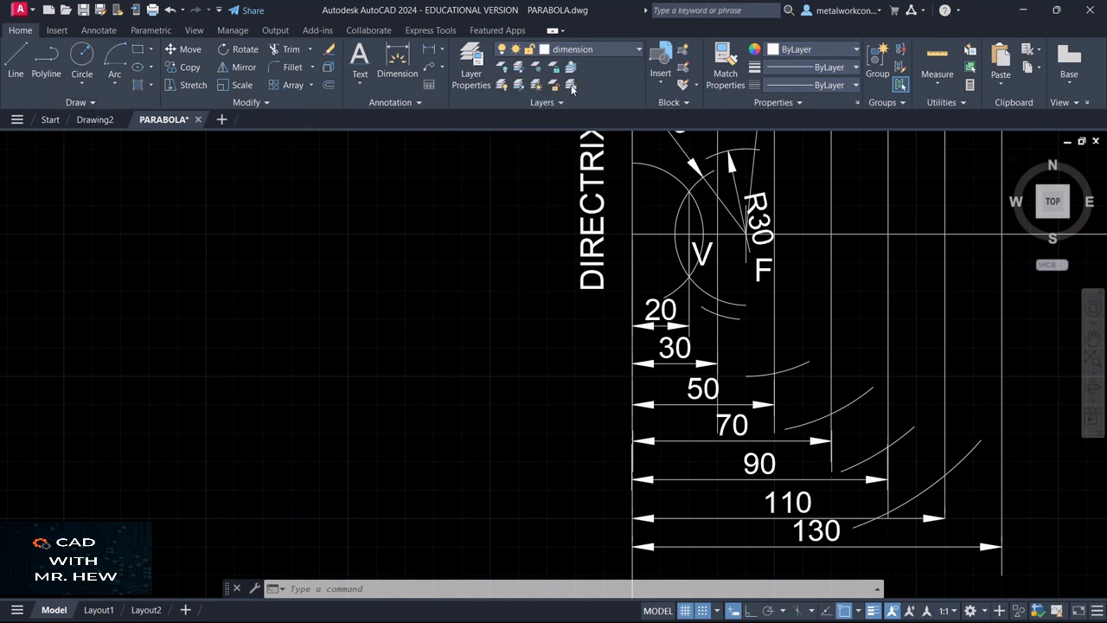
click(115, 84)
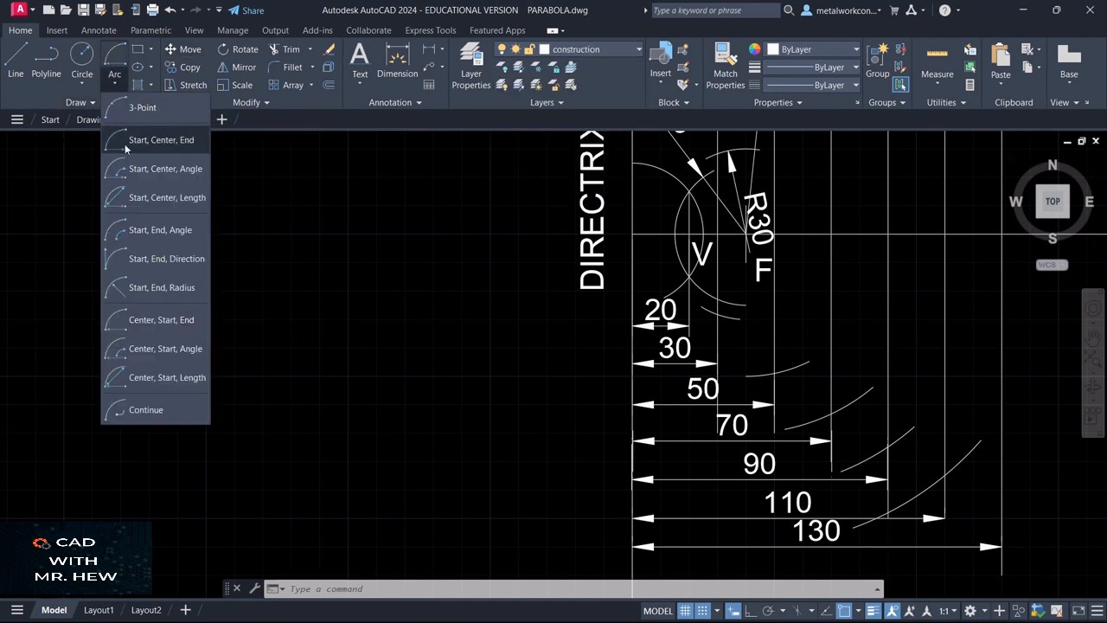
click(160, 318)
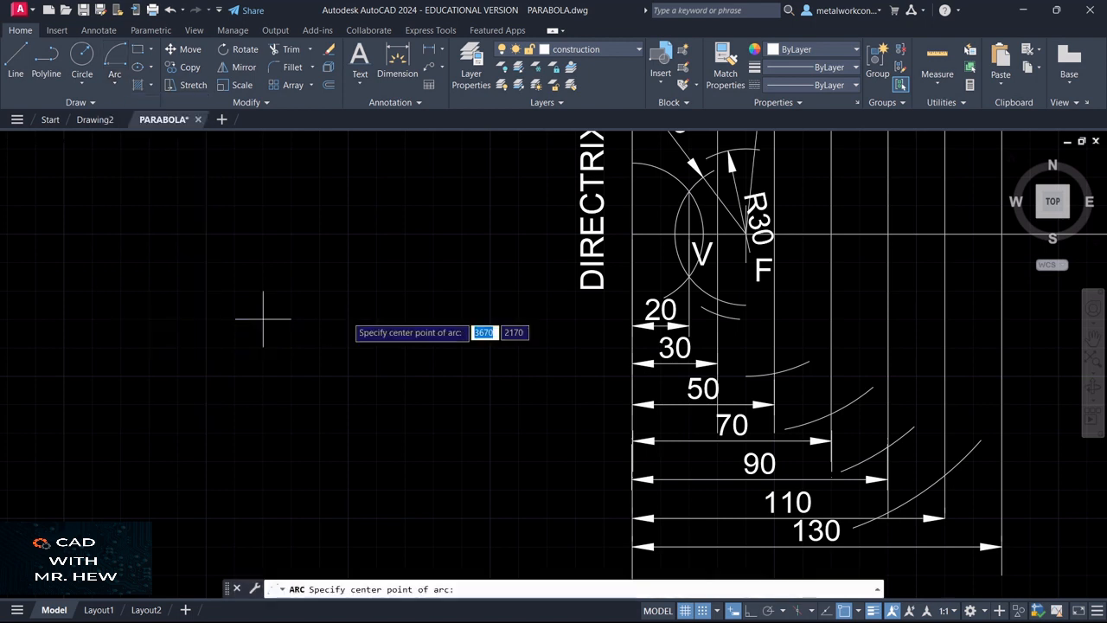
click(746, 234)
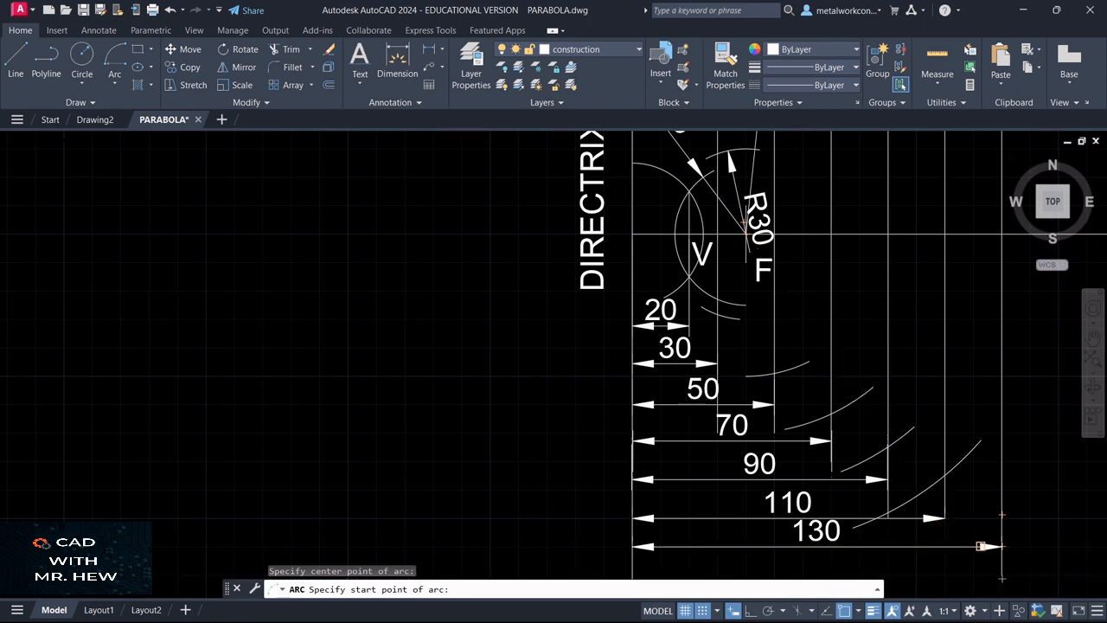
key(Return)
click(1030, 488)
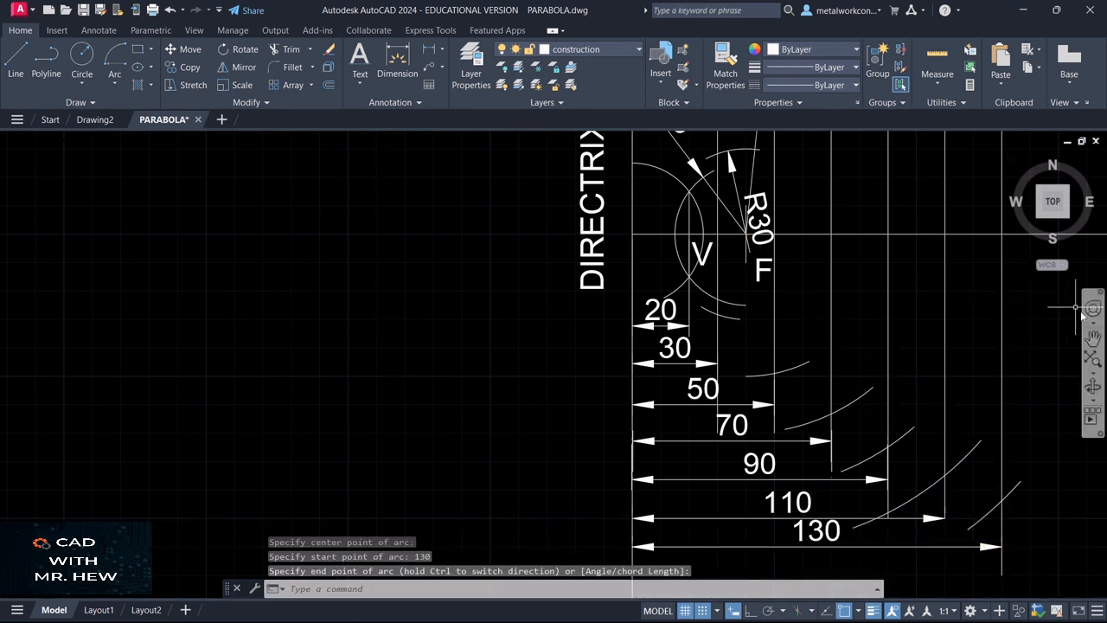
Draw a Center, Start, End arc of radius 130 above the axis, centred on the focus F and crossing the farthest vertical line.
click(1093, 339)
mouse_move(900, 251)
mouse_down()
mouse_move(894, 338)
mouse_move(909, 464)
mouse_move(924, 468)
mouse_move(894, 433)
mouse_up()
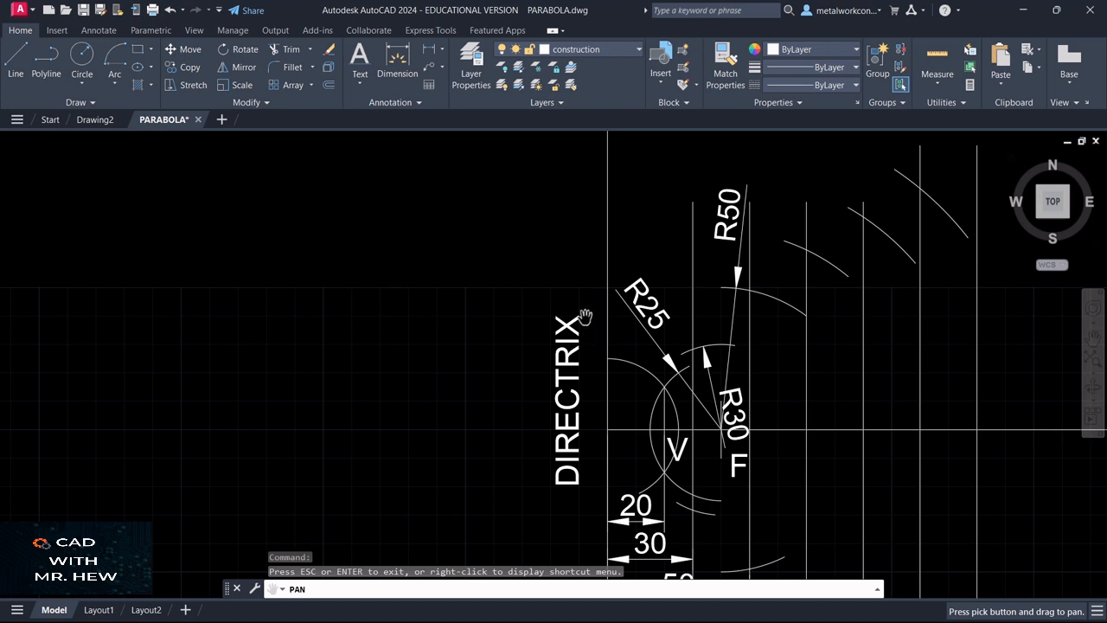
key(Escape)
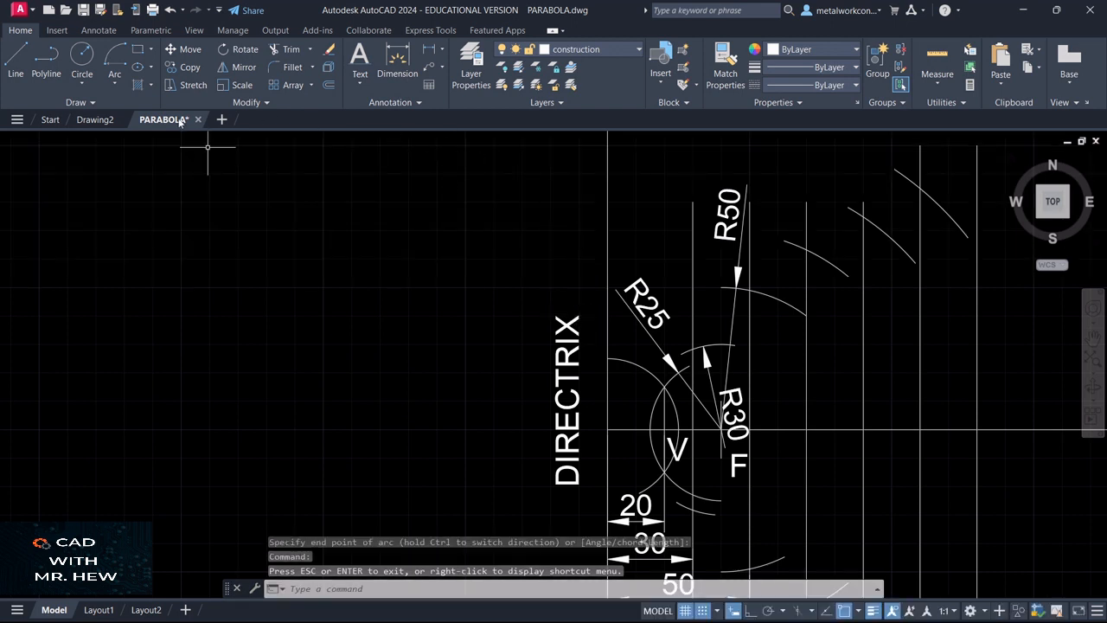
click(119, 85)
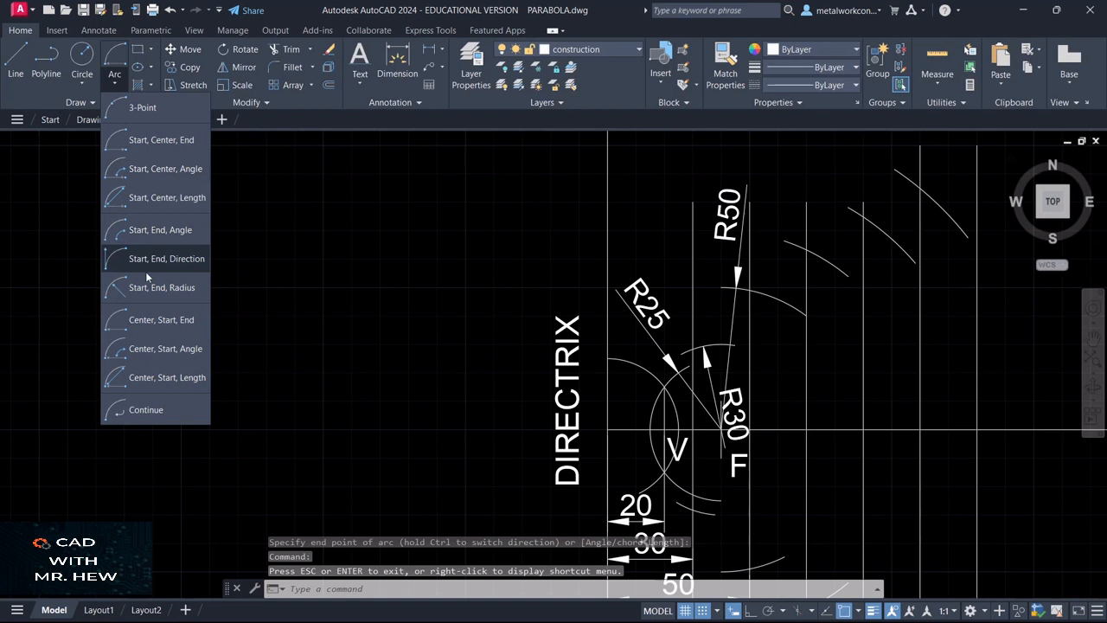
click(160, 320)
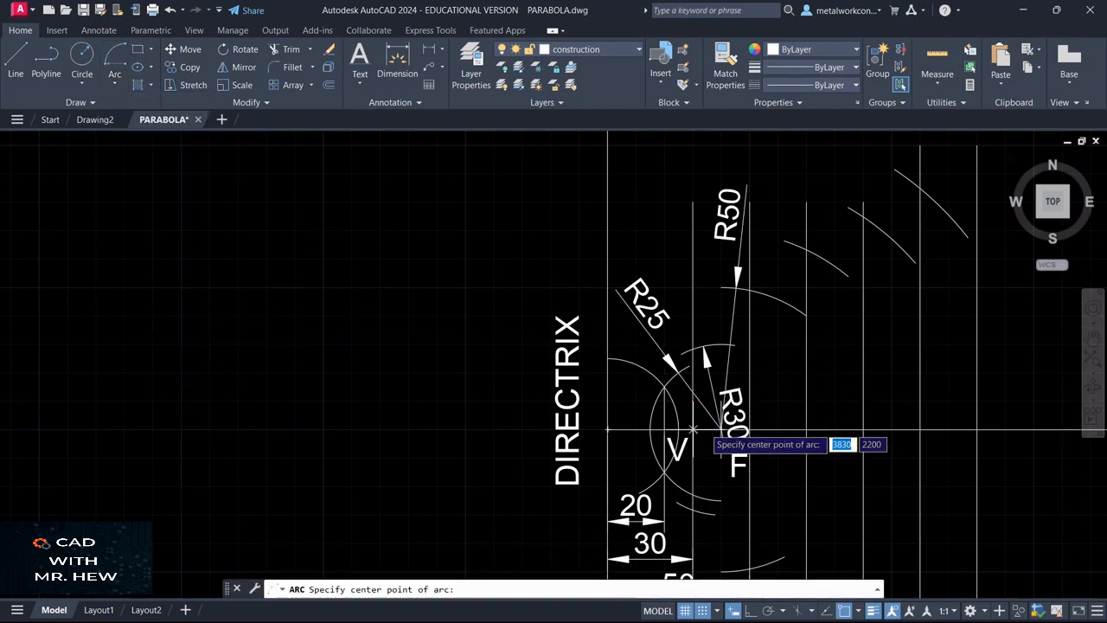
click(723, 429)
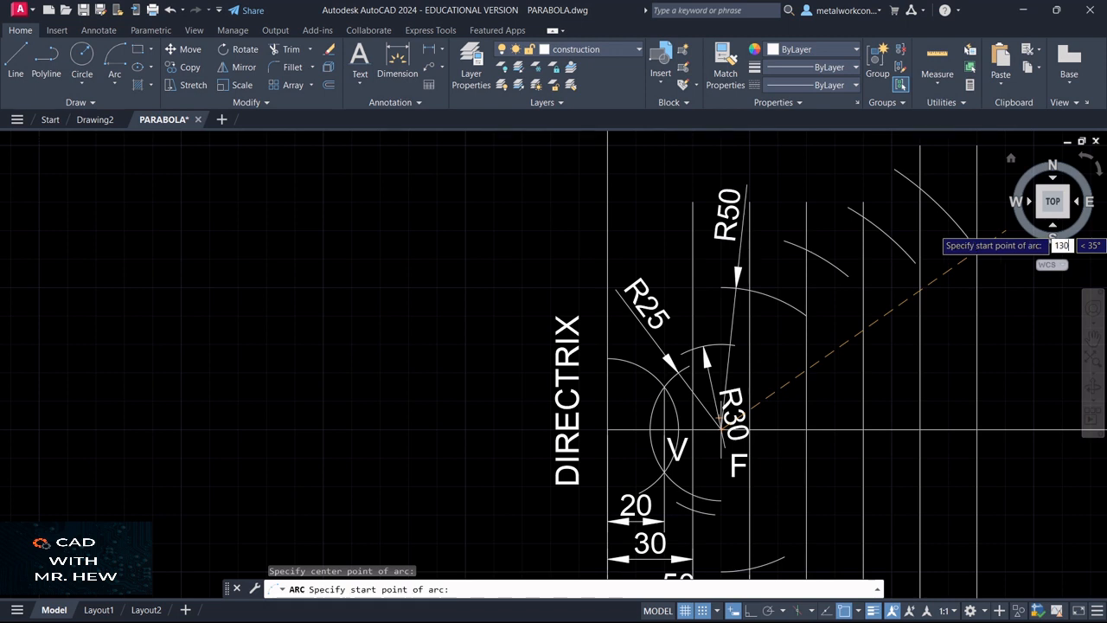
key(Return)
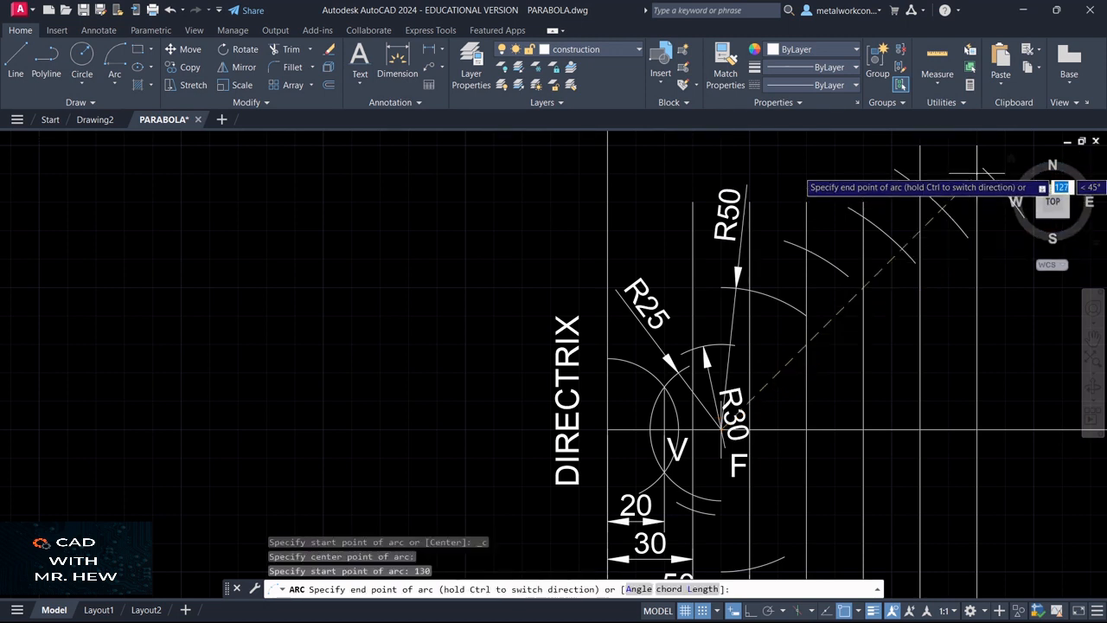
click(1046, 261)
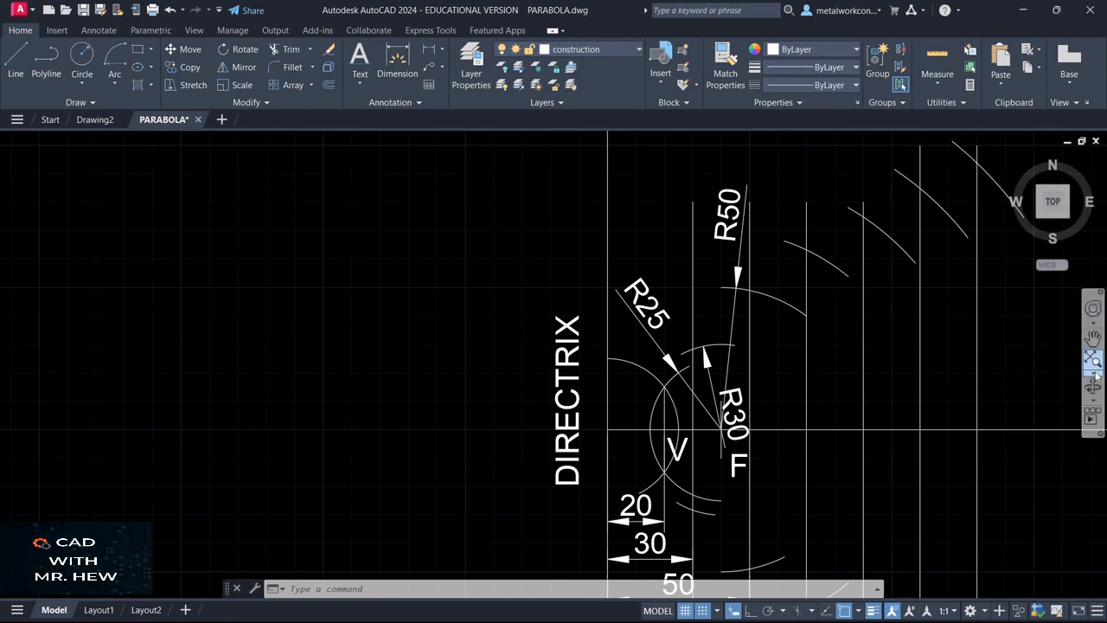
Draw a vertical line about 260 mm long across the axis, beyond the line 130 mm from the directrix.
click(1094, 338)
drag(998, 457, 938, 144)
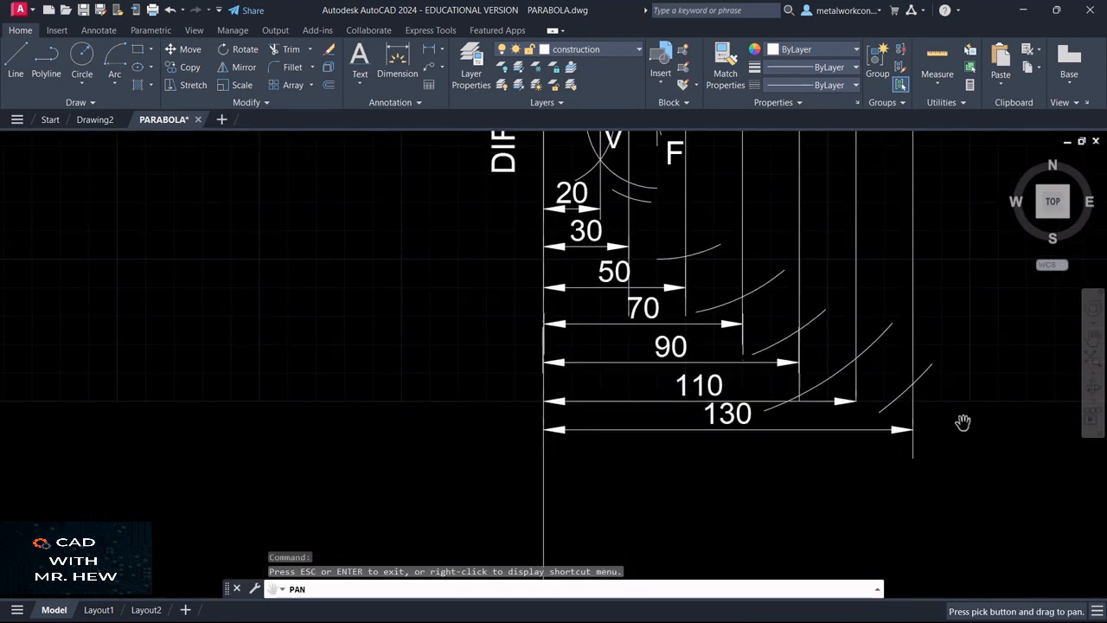
key(Escape)
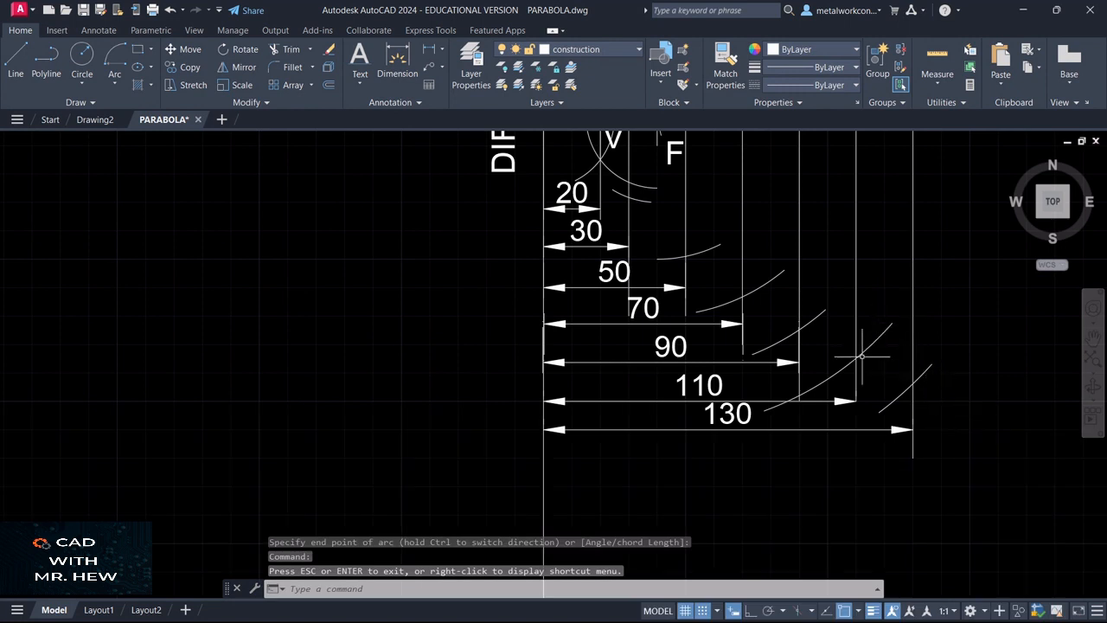
click(25, 53)
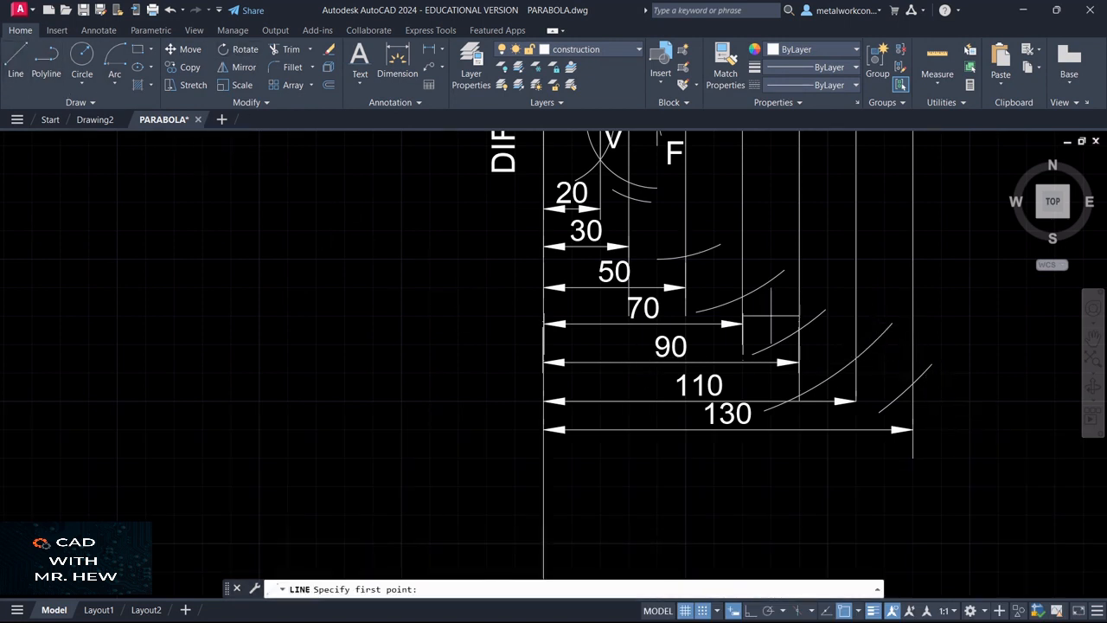
click(970, 513)
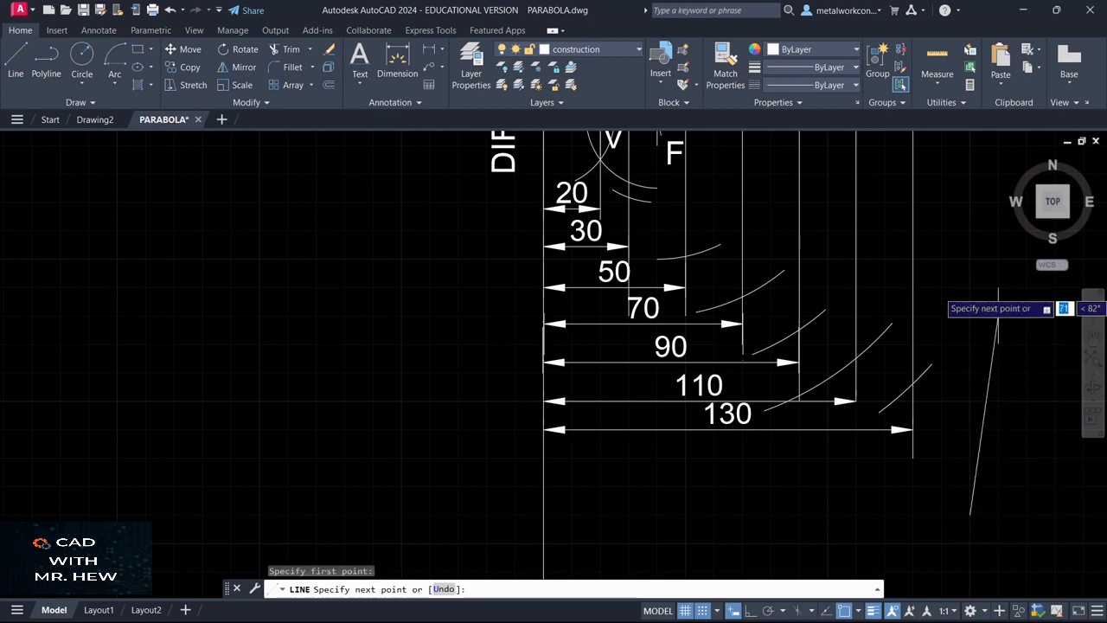
click(1093, 387)
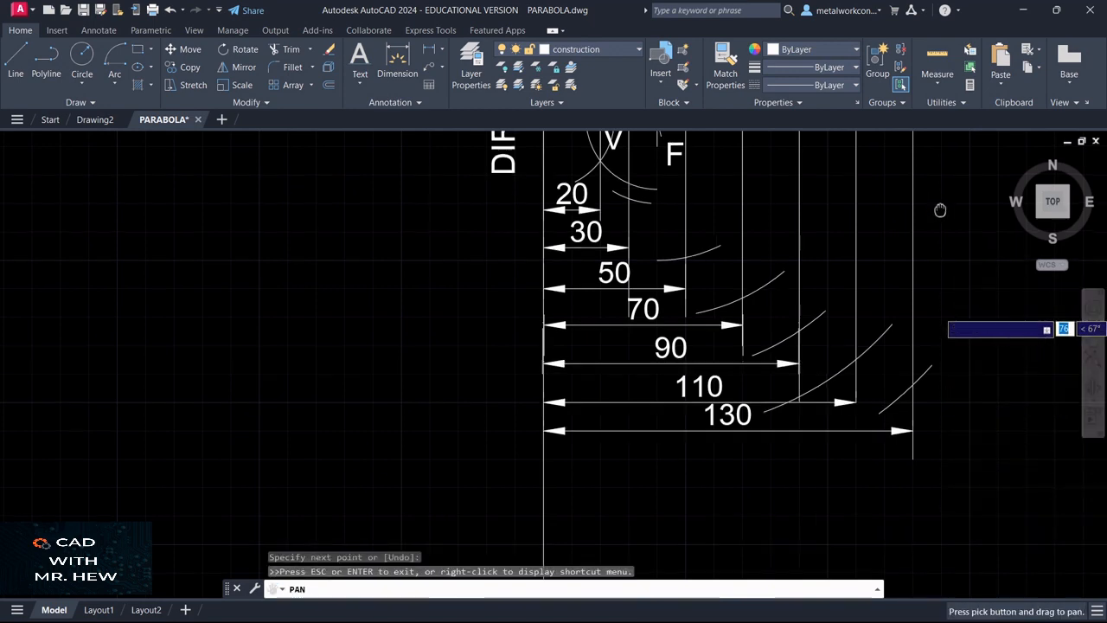
drag(951, 139, 896, 536)
key(Escape)
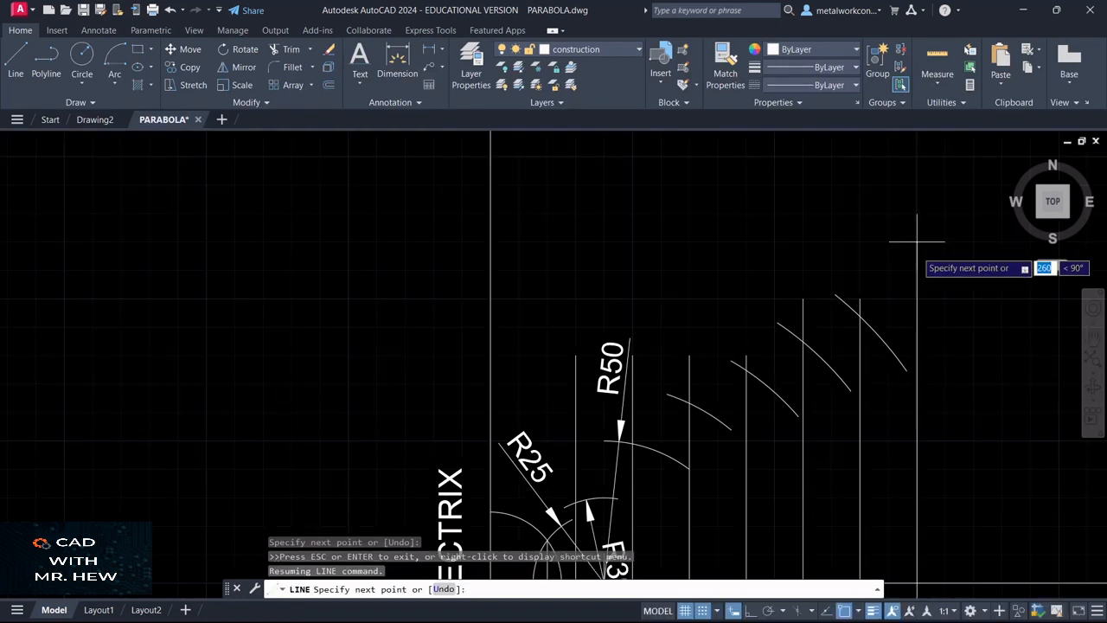
click(917, 242)
key(Return)
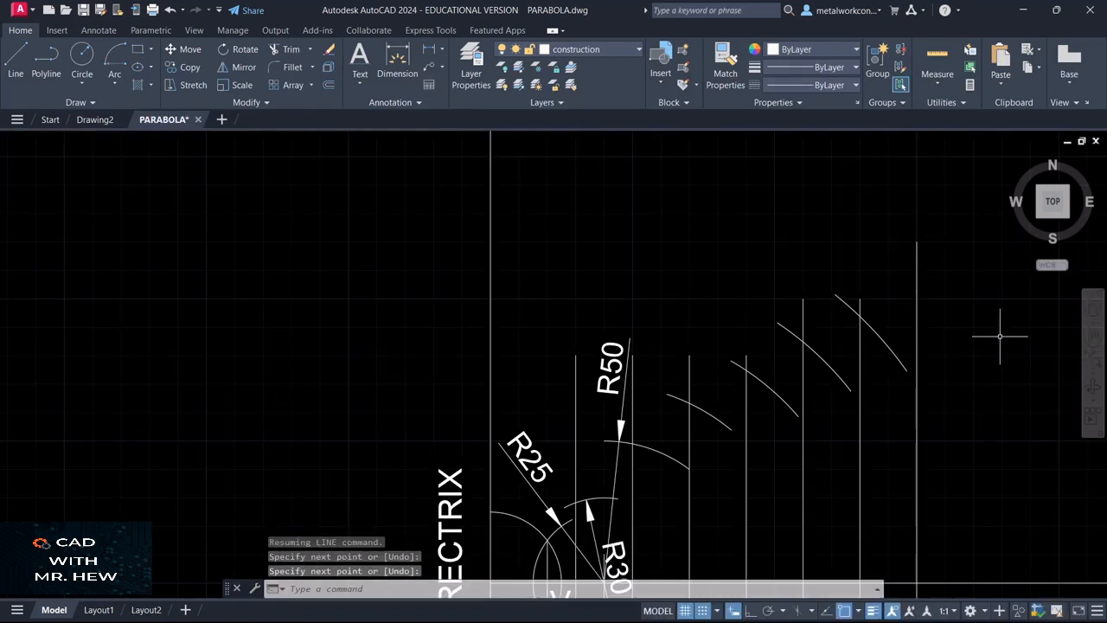
On the dimension layer, add a linear dimension from the directrix to the farthest vertical line, placed below the 130 dimension.
click(1094, 337)
mouse_move(941, 420)
mouse_down()
mouse_move(981, 337)
mouse_move(975, 314)
mouse_move(988, 318)
mouse_up()
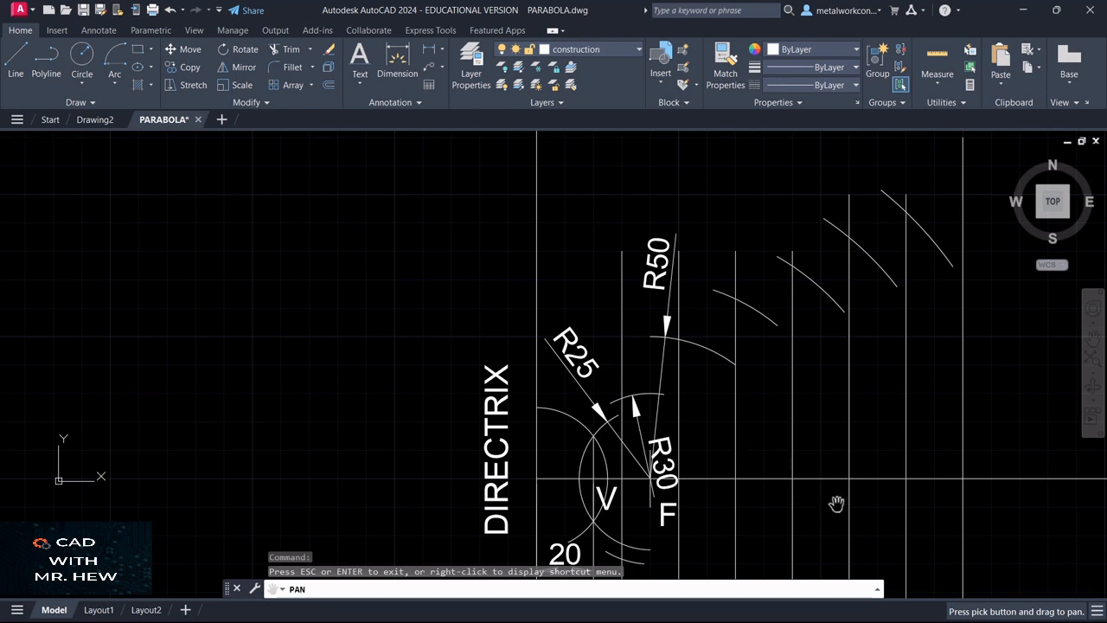
mouse_move(854, 525)
mouse_down()
mouse_move(909, 420)
mouse_move(912, 257)
mouse_up()
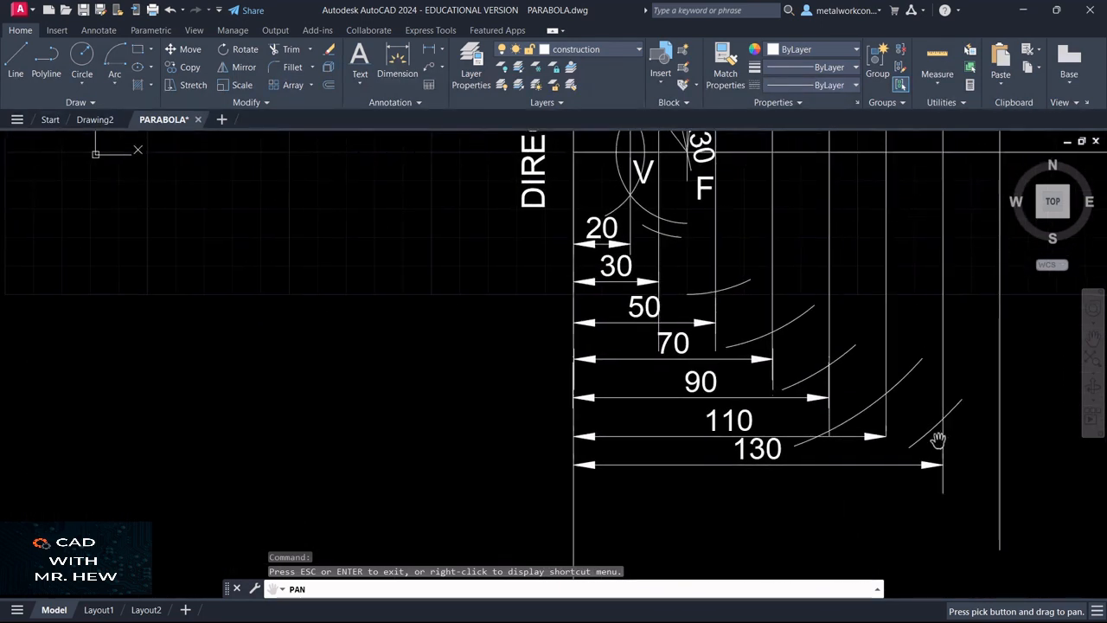
drag(735, 264, 771, 250)
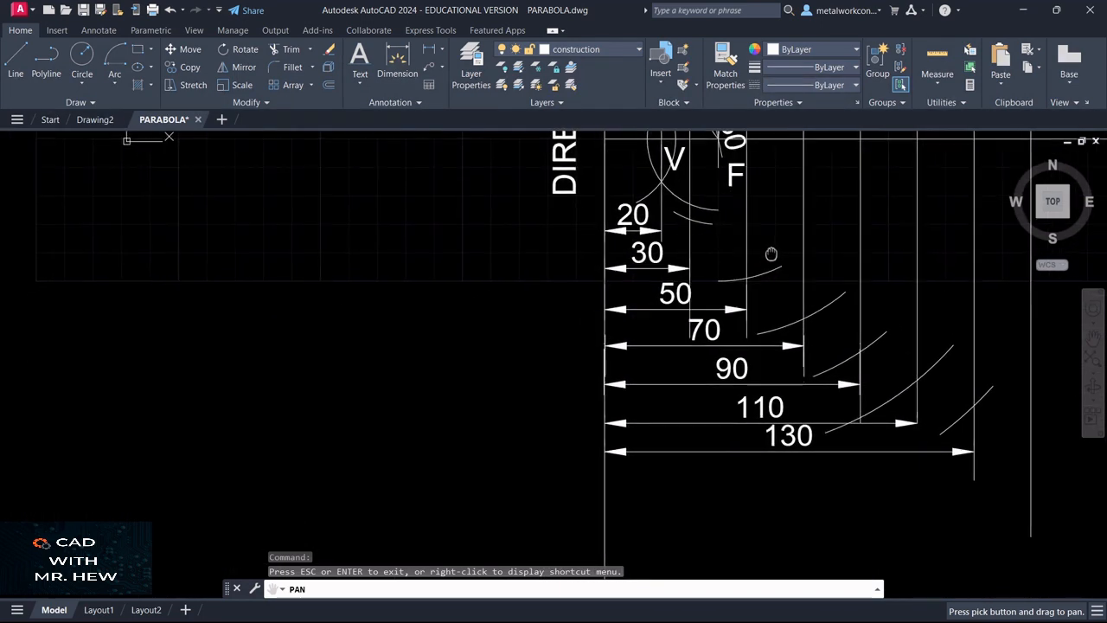
click(613, 48)
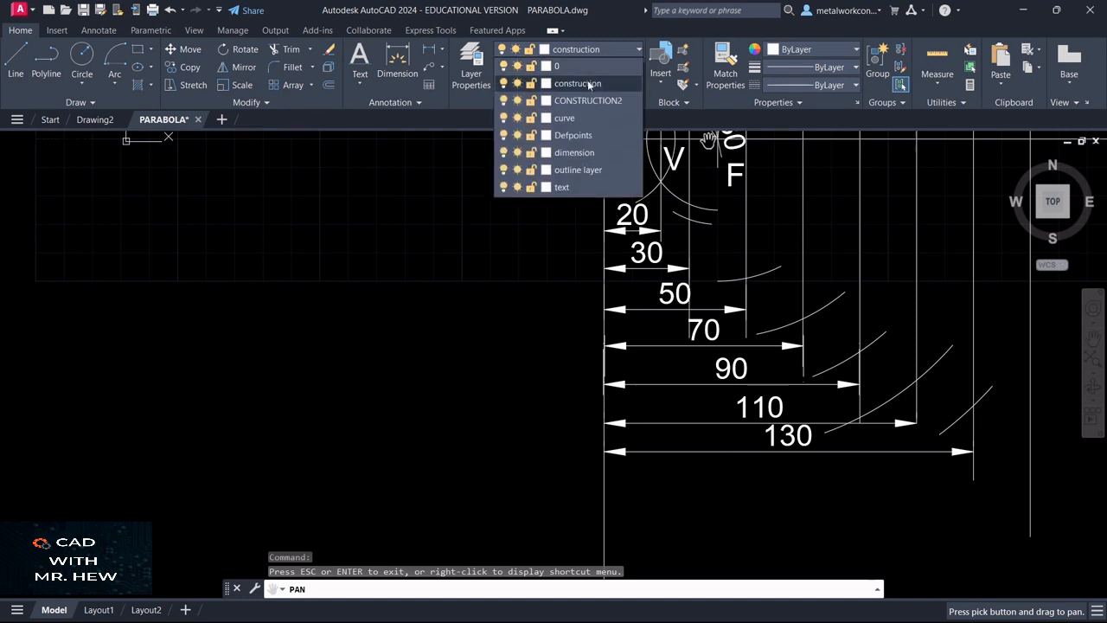
click(575, 153)
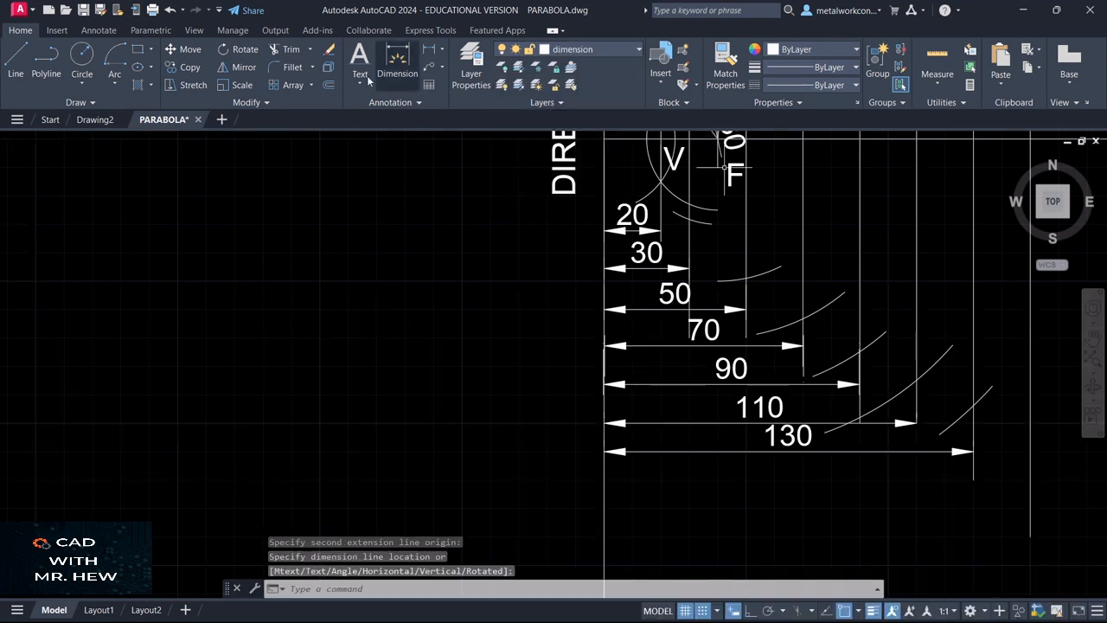
click(428, 50)
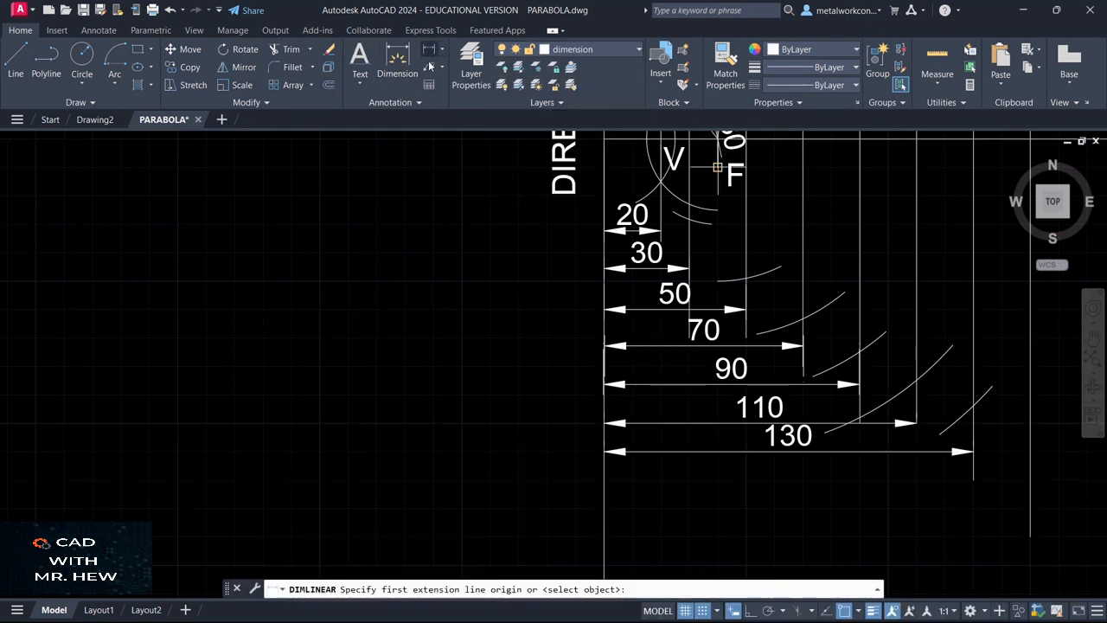
click(604, 480)
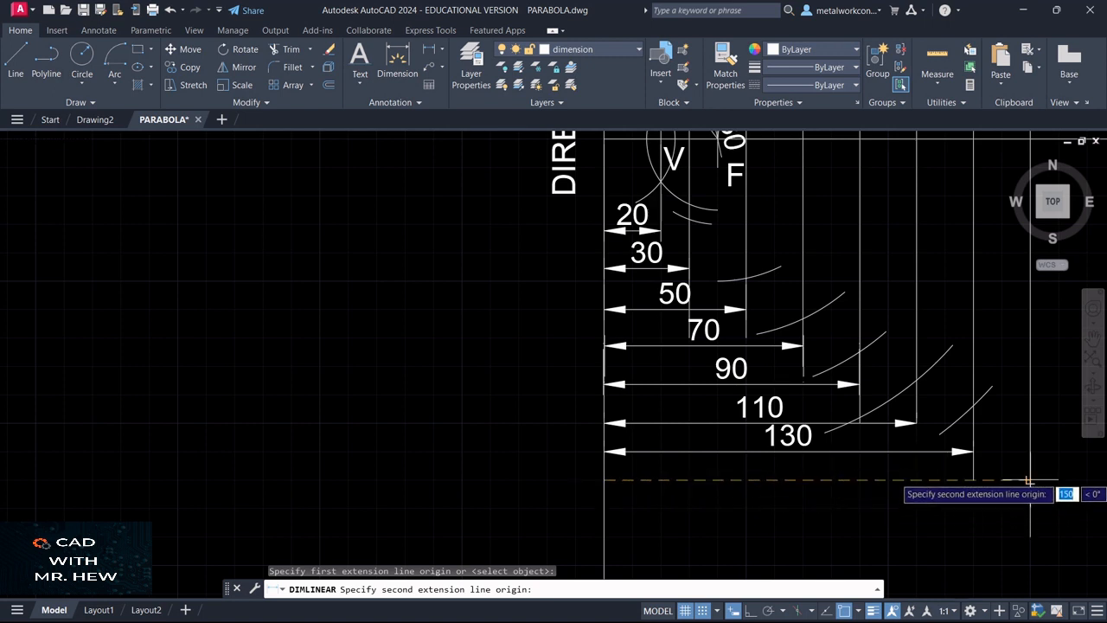
click(1030, 479)
click(1030, 479)
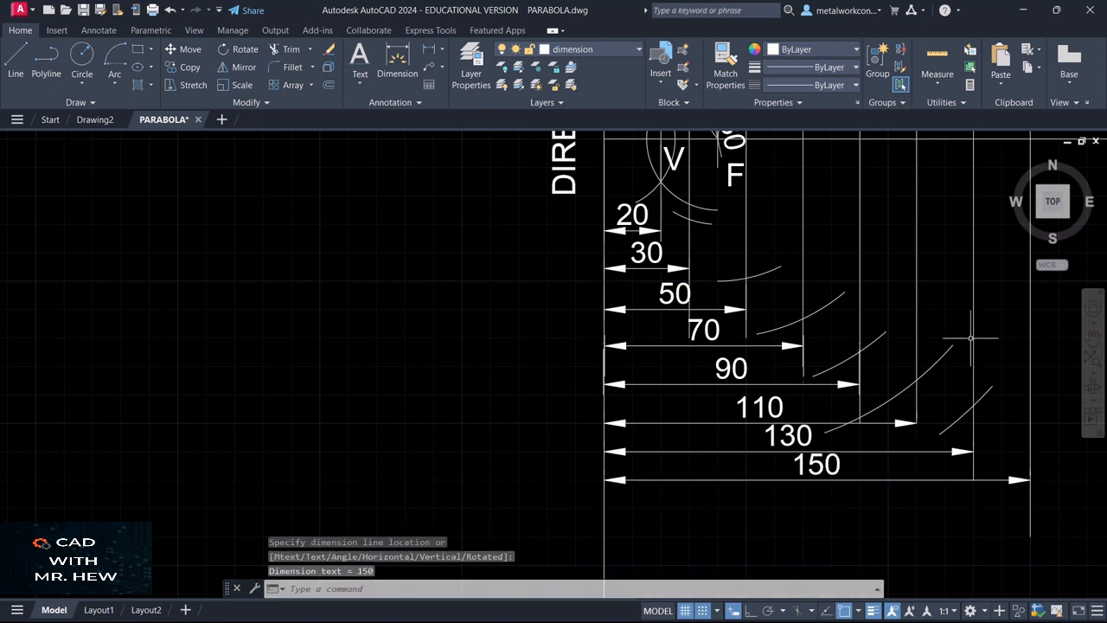
Erase the stray object at the focus F.
click(1094, 338)
drag(981, 276, 994, 316)
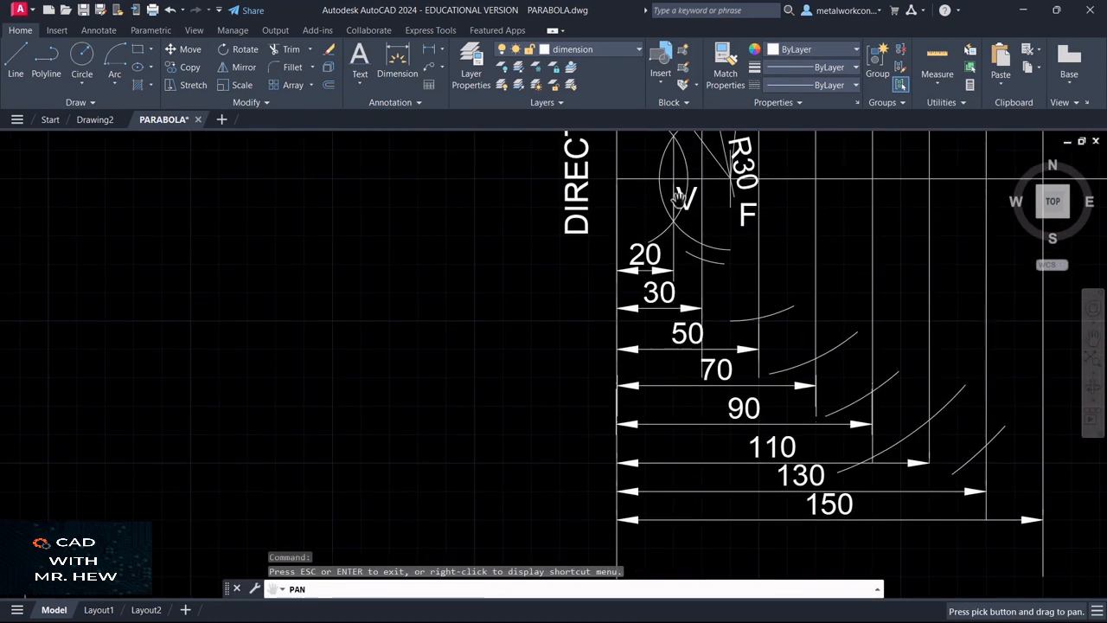
key(Escape)
key(Delete)
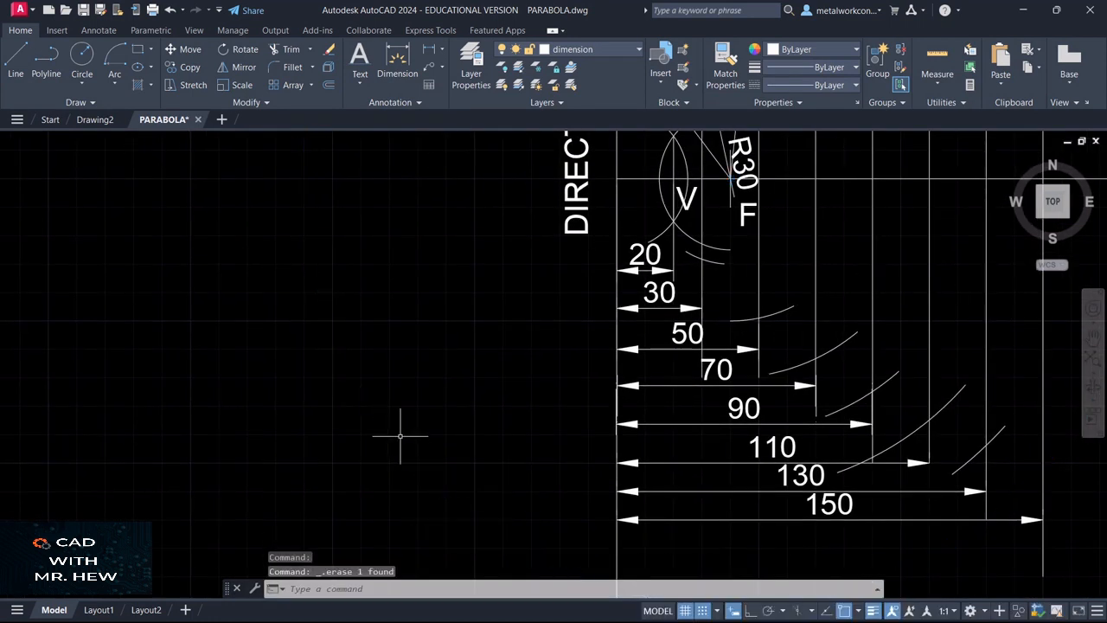
Draw a Center, Start, End arc of radius 150 below the axis, centred on F and crossing the farthest vertical line.
click(114, 84)
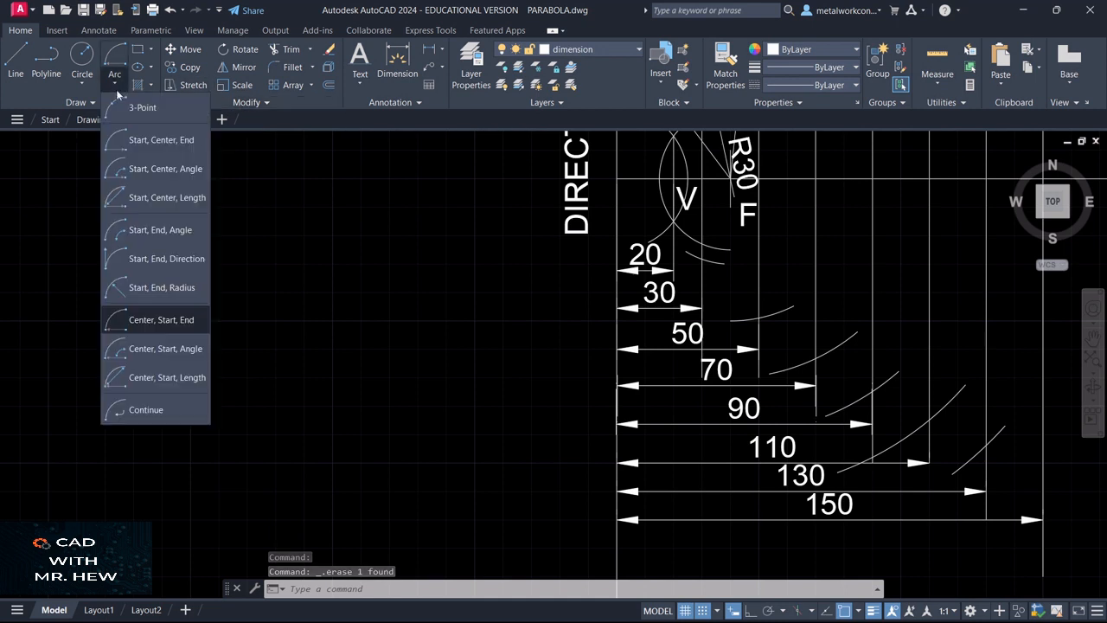
click(158, 320)
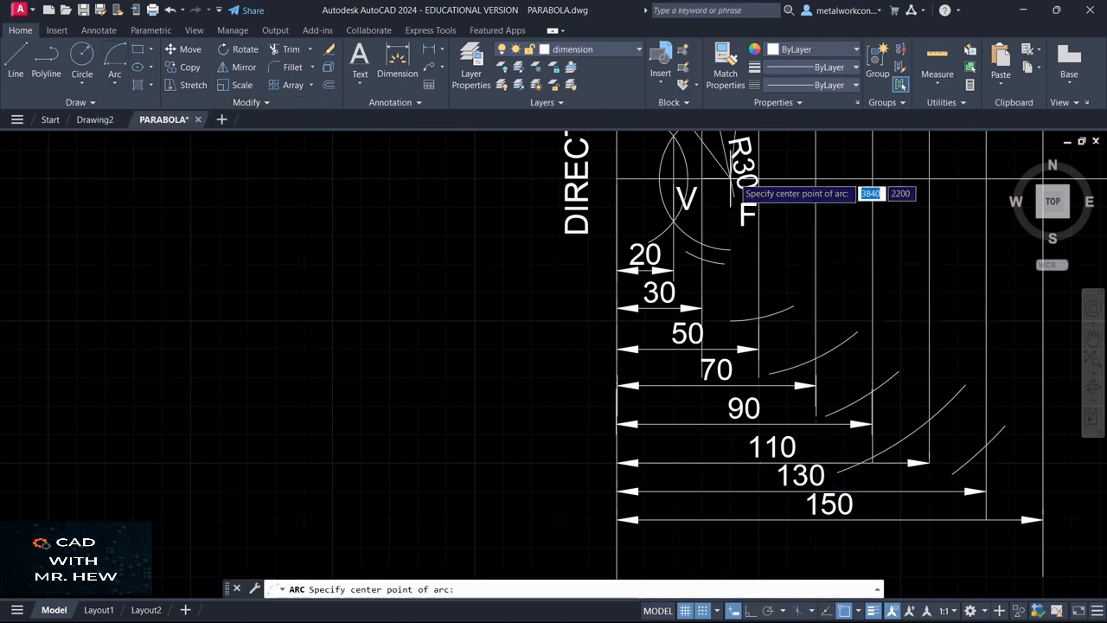
click(734, 183)
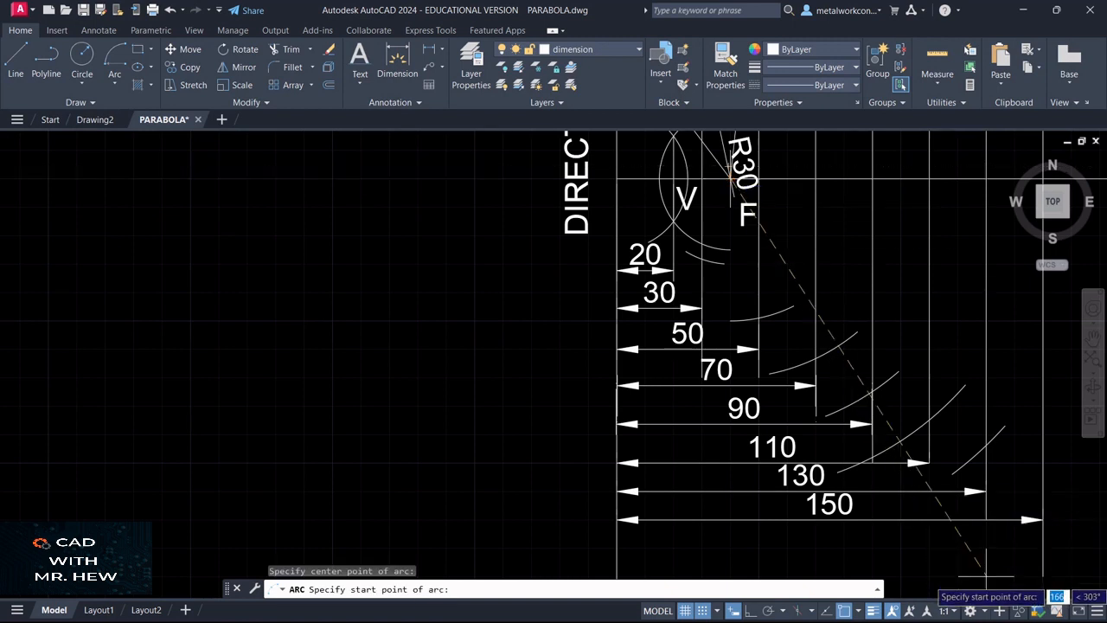
text(150)
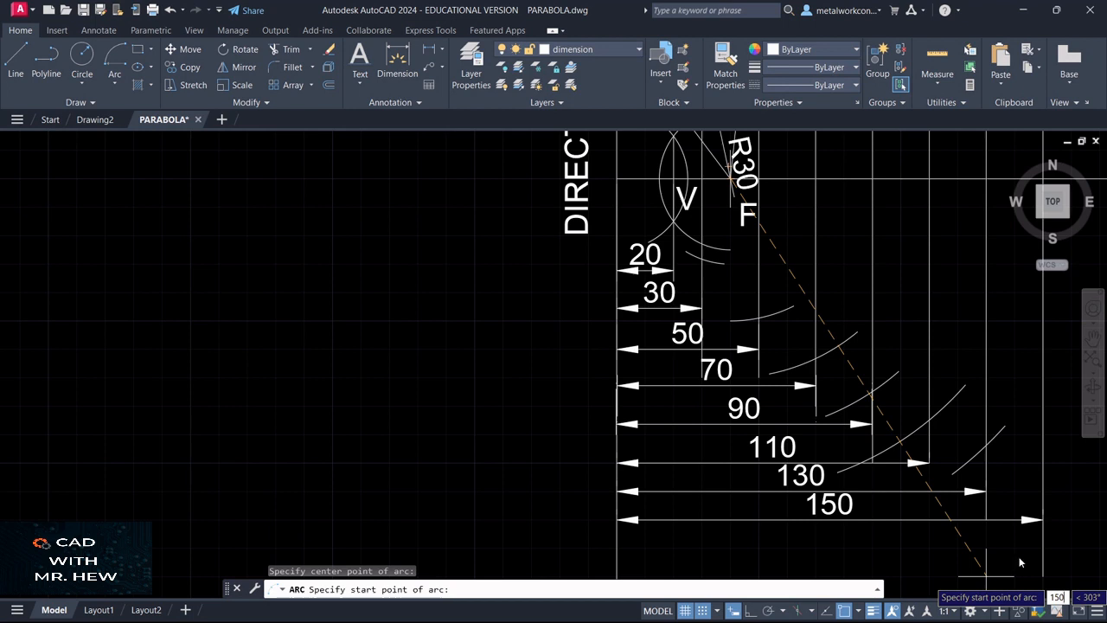
key(Return)
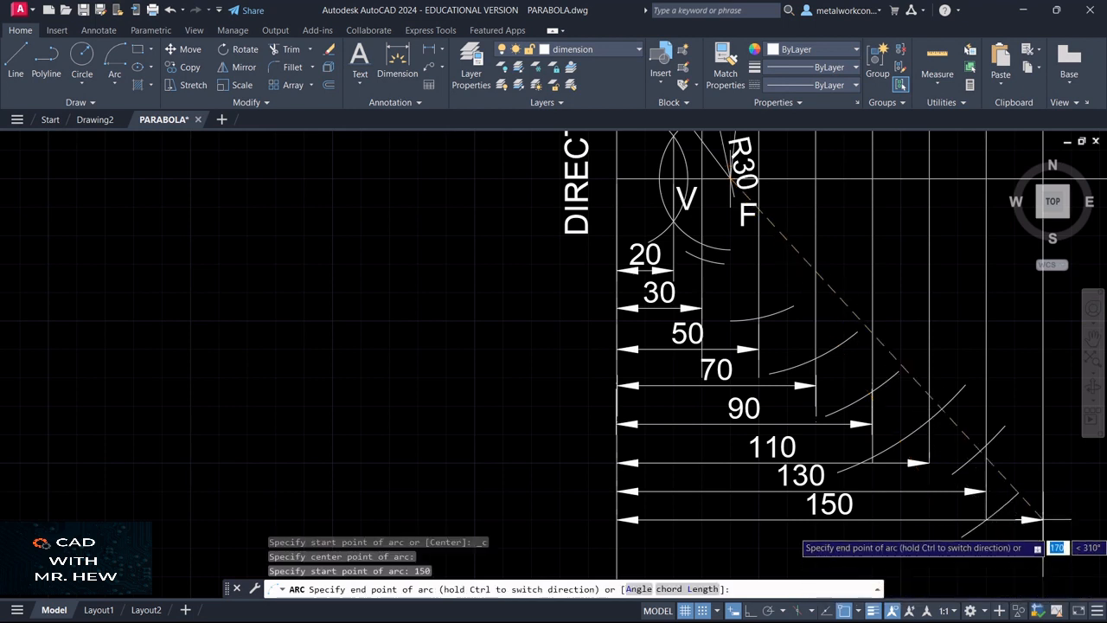
click(1092, 474)
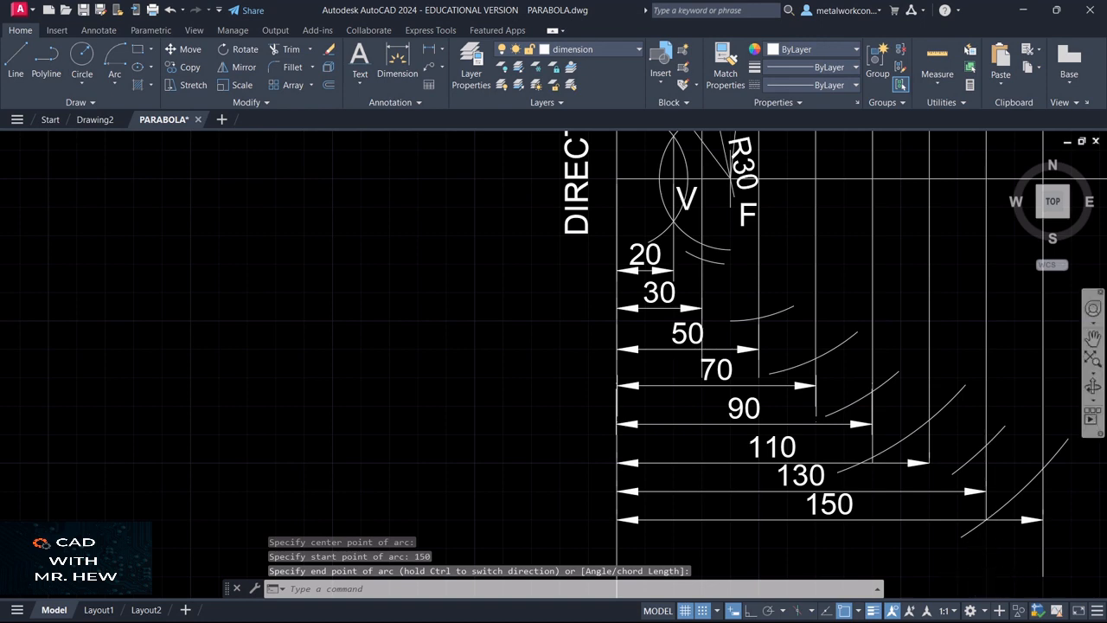
Draw a Center, Start, End arc of radius 150 above the axis, centred on the focus F and crossing the farthest vertical line.
click(1093, 337)
drag(922, 265, 950, 458)
mouse_move(944, 329)
mouse_down()
mouse_move(895, 376)
mouse_move(881, 419)
mouse_up()
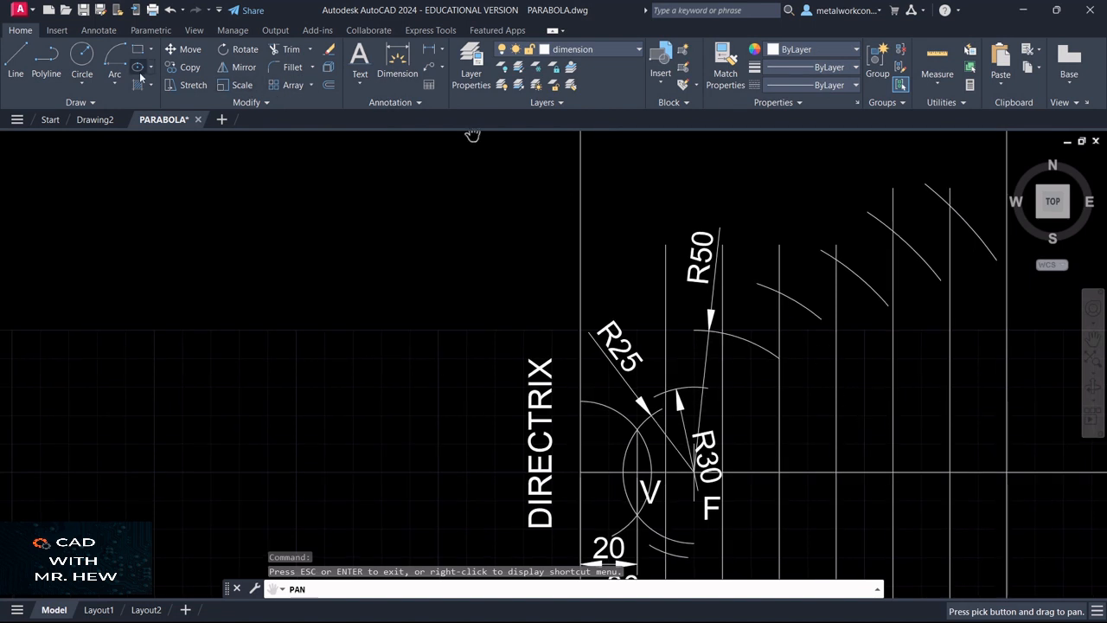
click(111, 83)
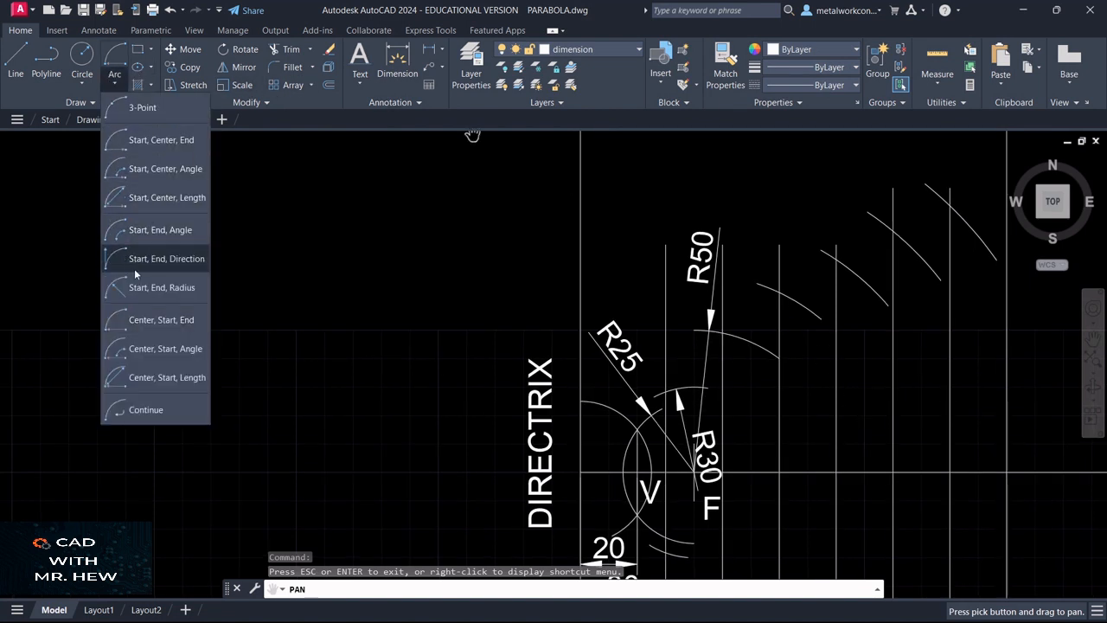
click(144, 317)
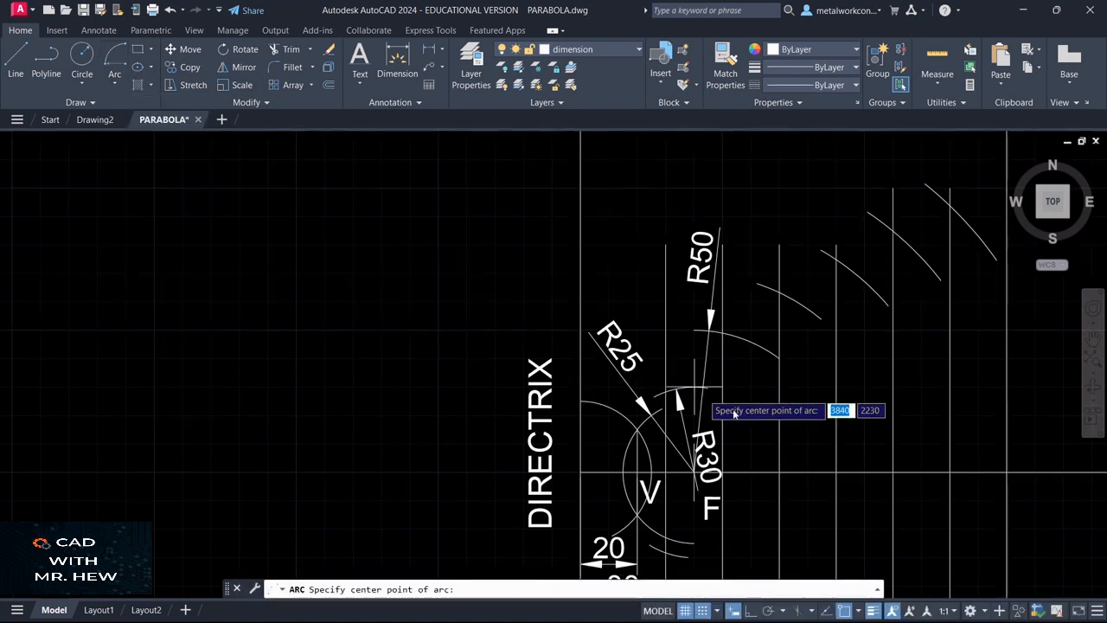
click(695, 472)
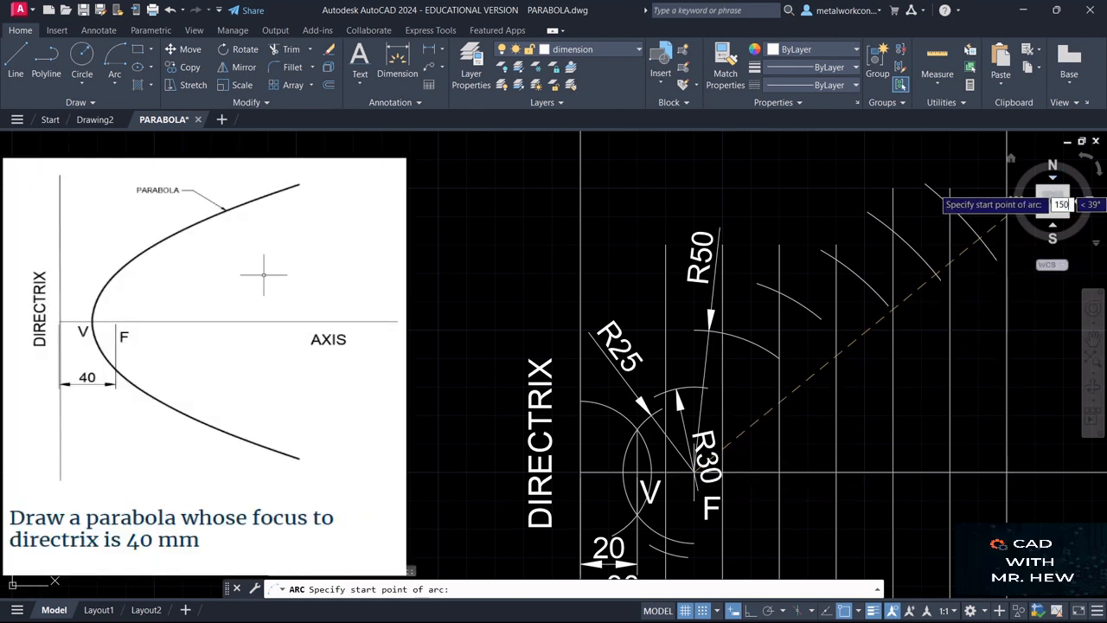
text(150)
key(Return)
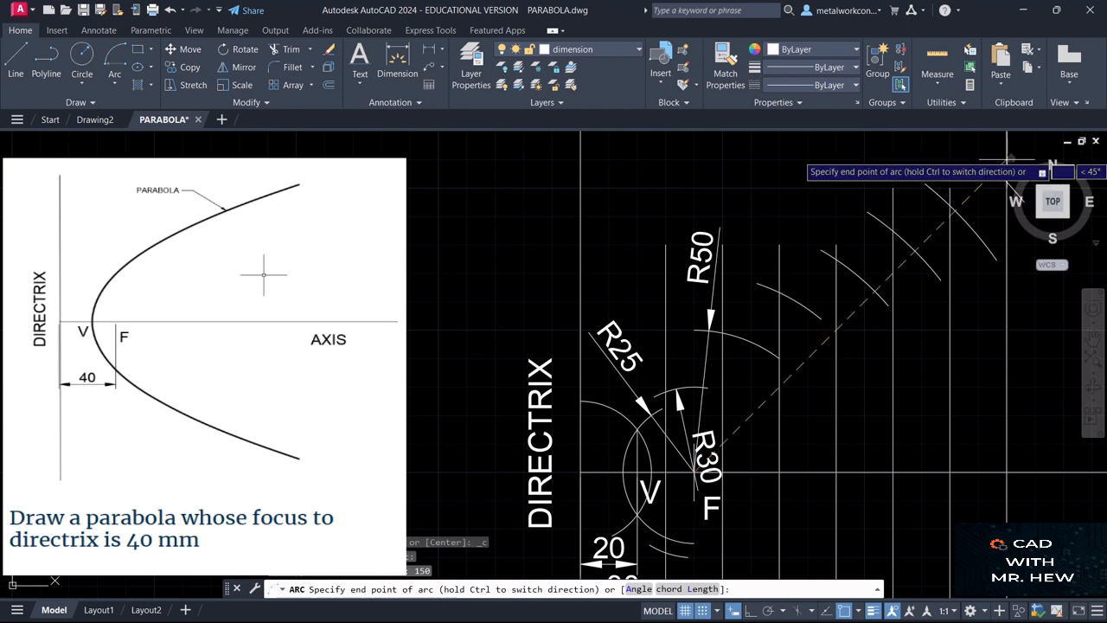
click(1049, 183)
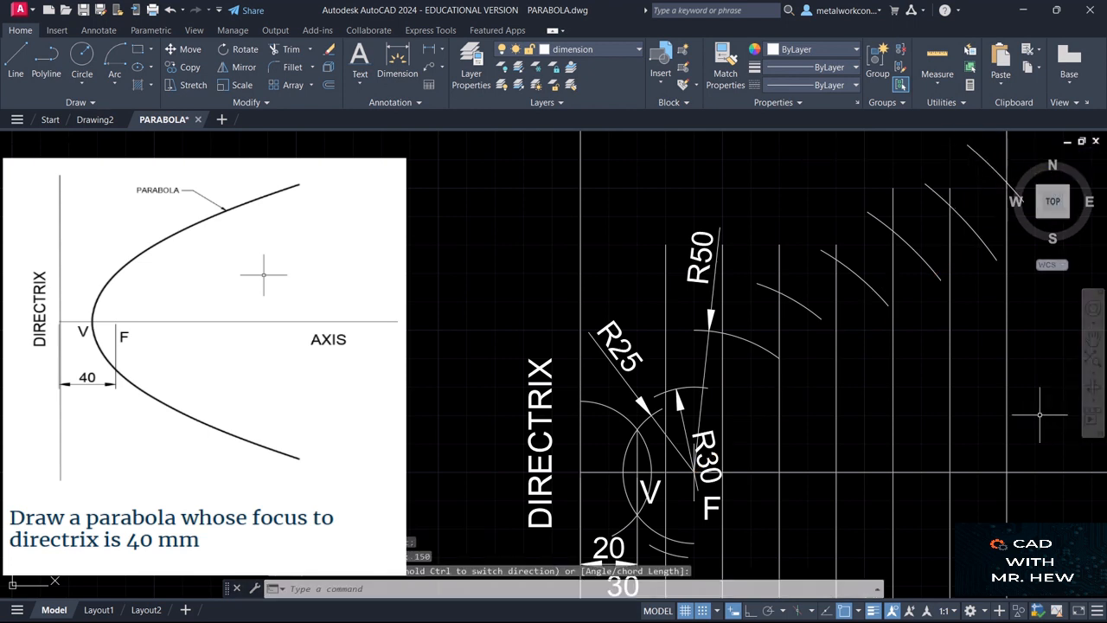
On the construction layer, draw a vertical line about 280 mm long across the axis, beyond the line 150 mm from the directrix.
click(1093, 339)
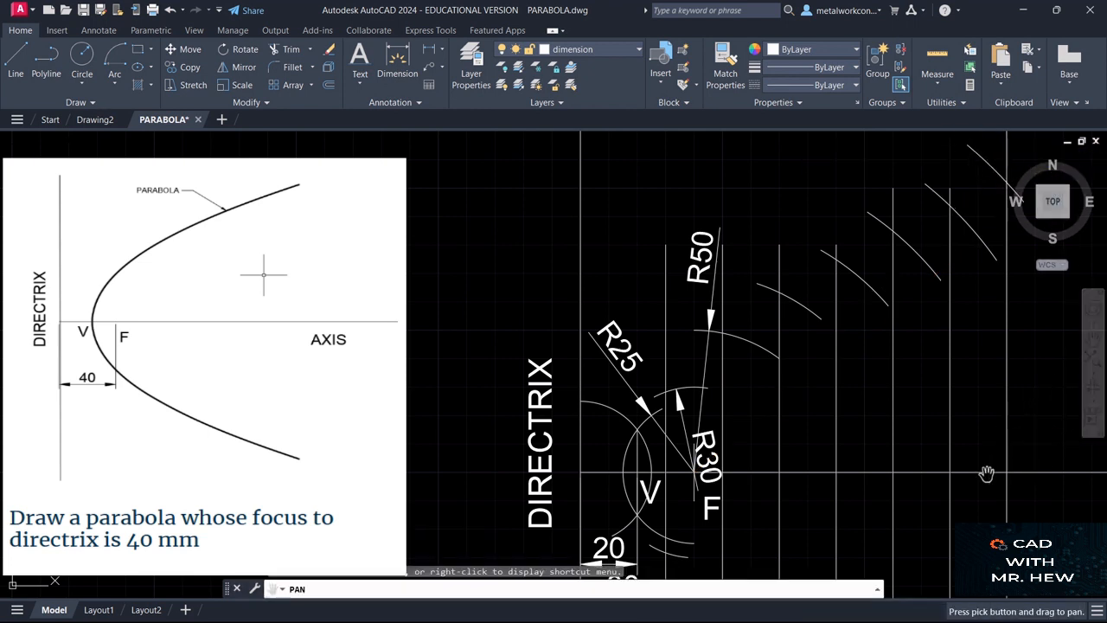
scroll(951, 402, down, 5)
mouse_move(951, 402)
mouse_down()
mouse_move(947, 375)
mouse_move(885, 376)
mouse_up()
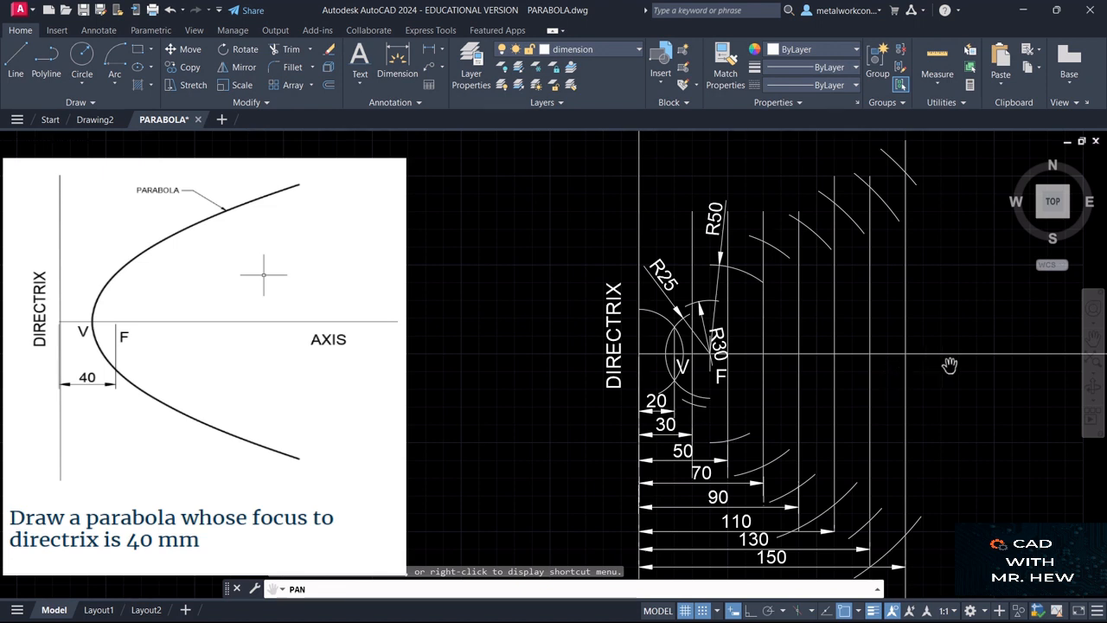
click(1092, 339)
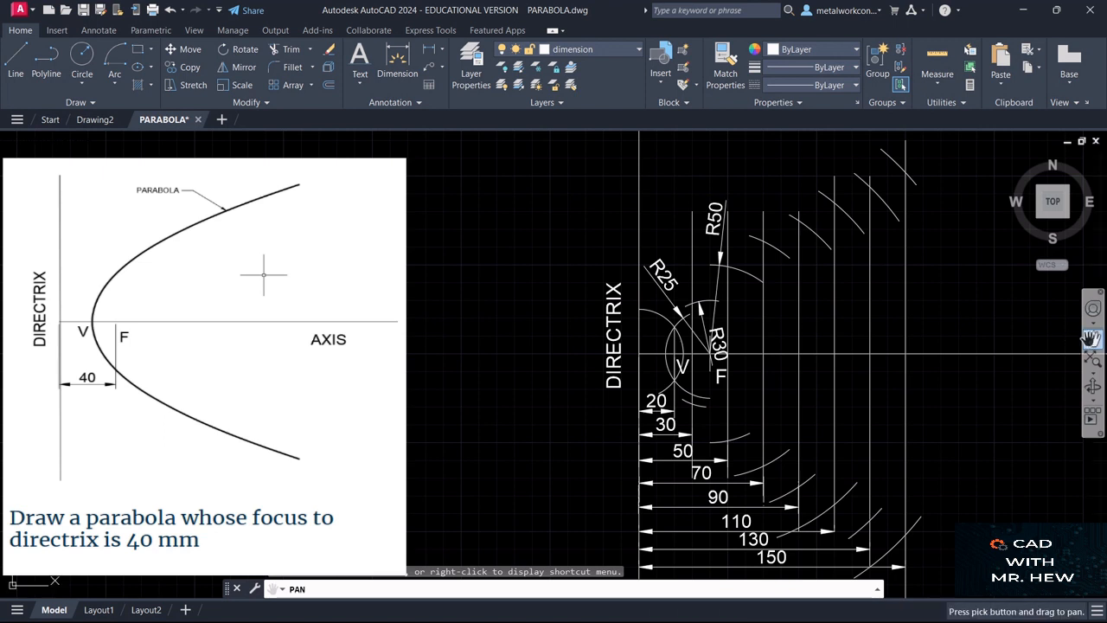
click(585, 49)
click(568, 84)
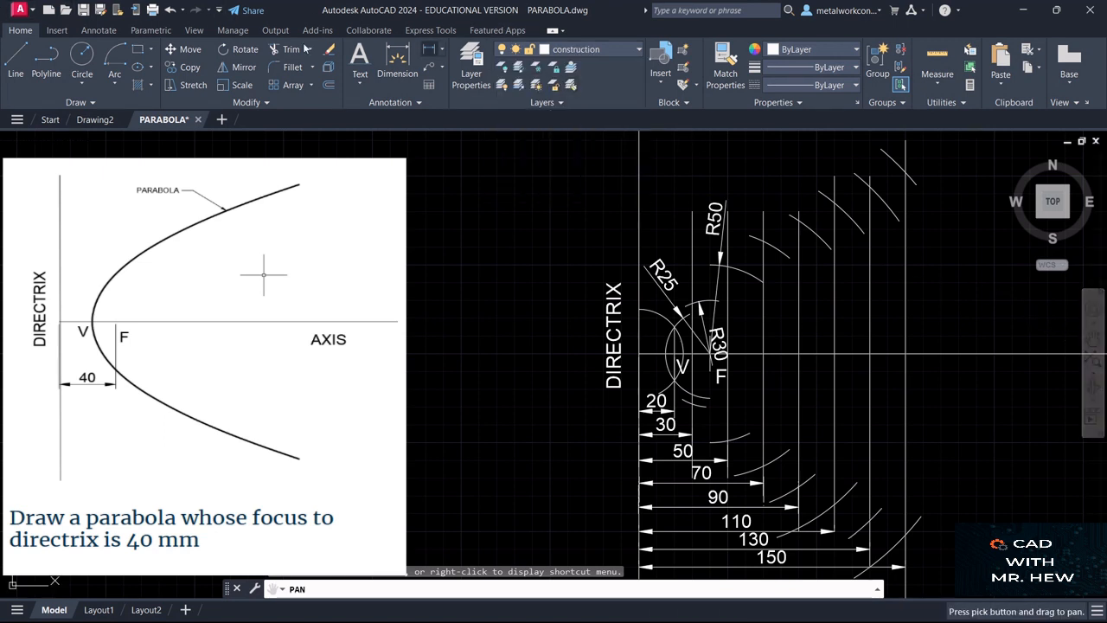
click(10, 58)
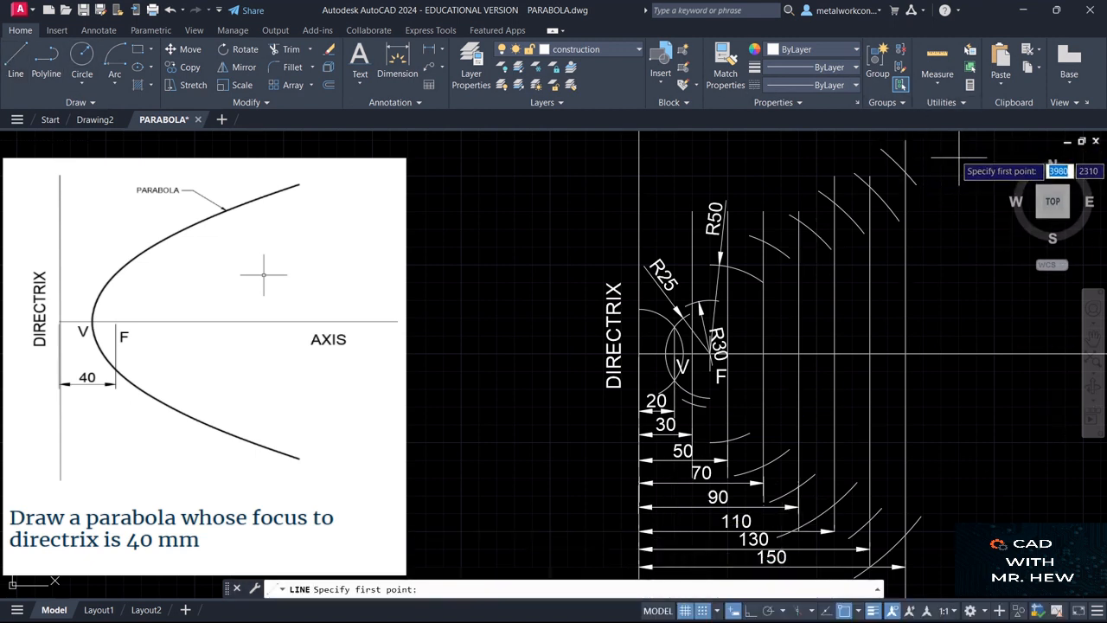
click(943, 139)
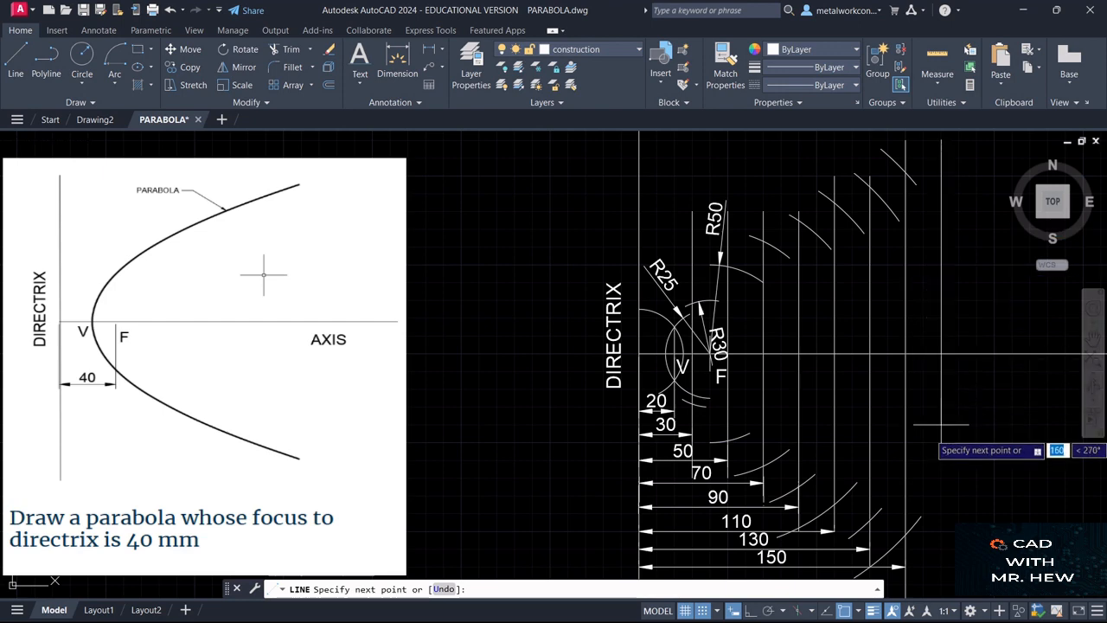
scroll(967, 567, down, 2)
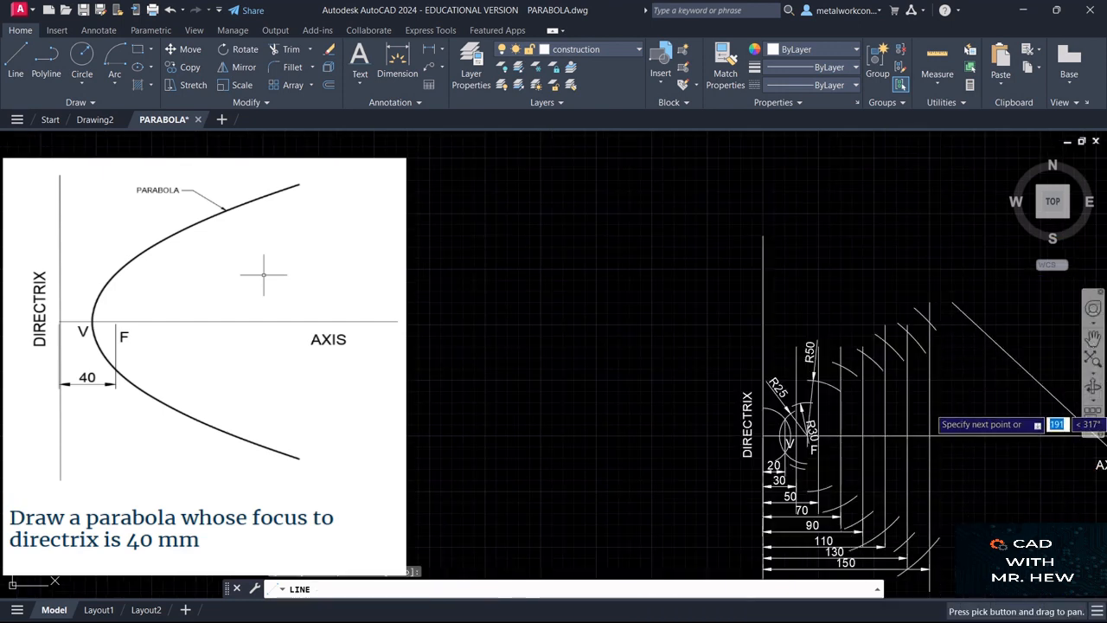
click(1092, 339)
drag(1020, 491, 963, 324)
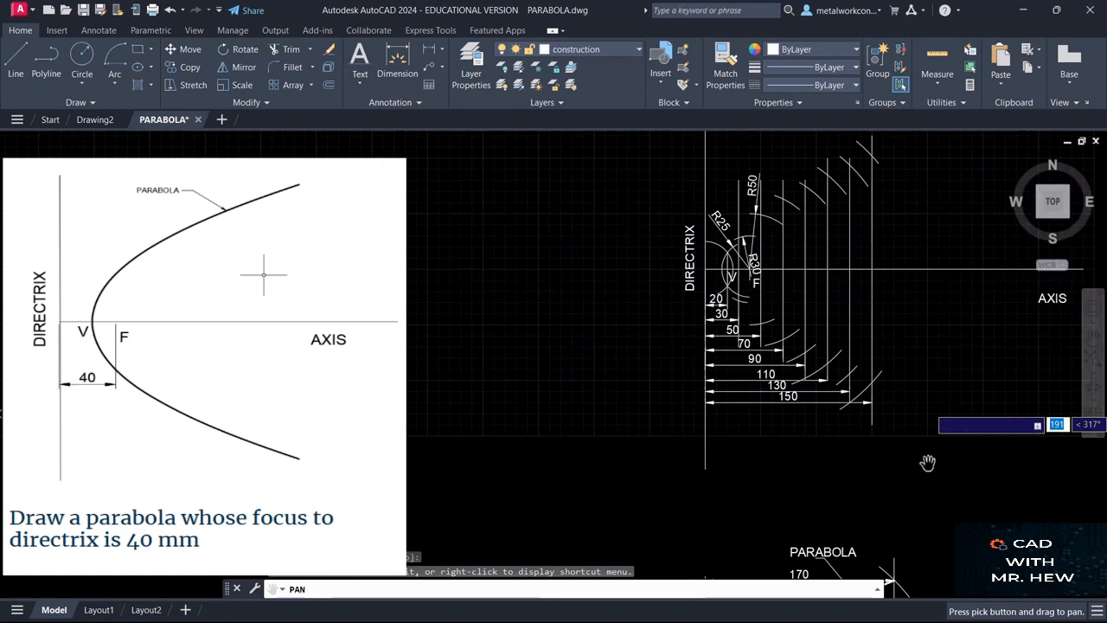
key(Escape)
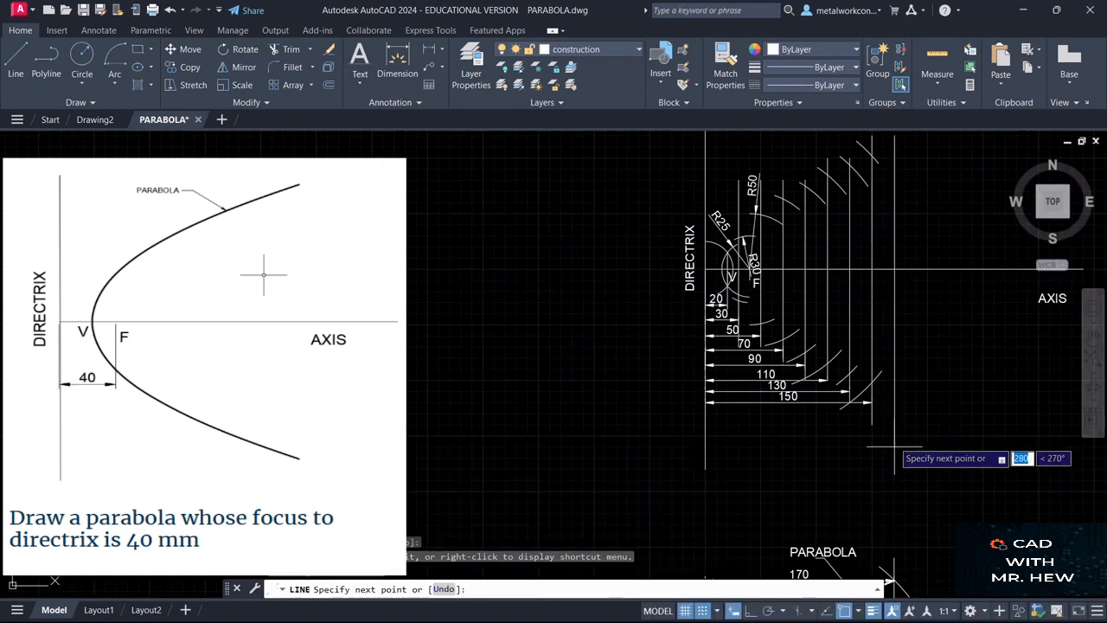
key(Escape)
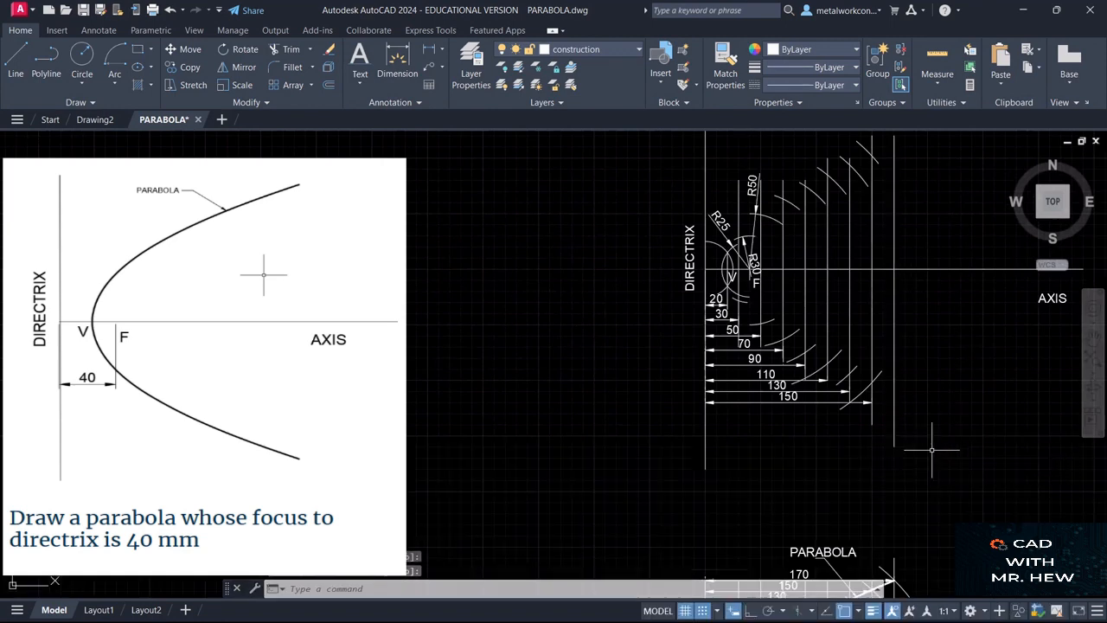
On the dimension layer, add a linear dimension from the directrix to the farthest vertical line, just below the 150 dimension.
click(1093, 341)
scroll(1012, 346, up, 2)
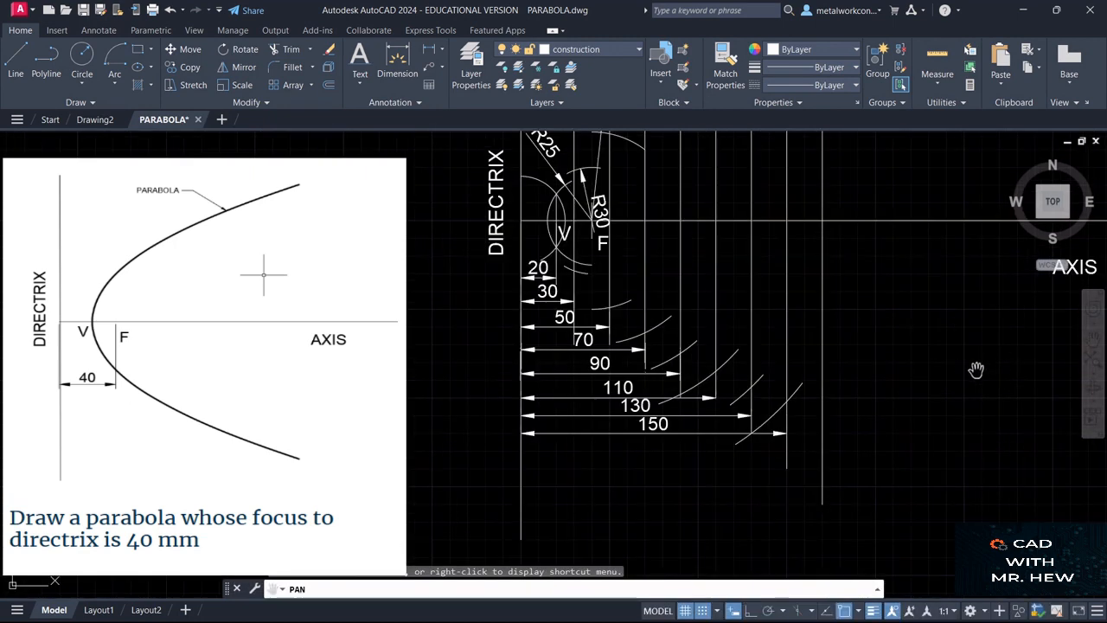
drag(976, 369, 1084, 361)
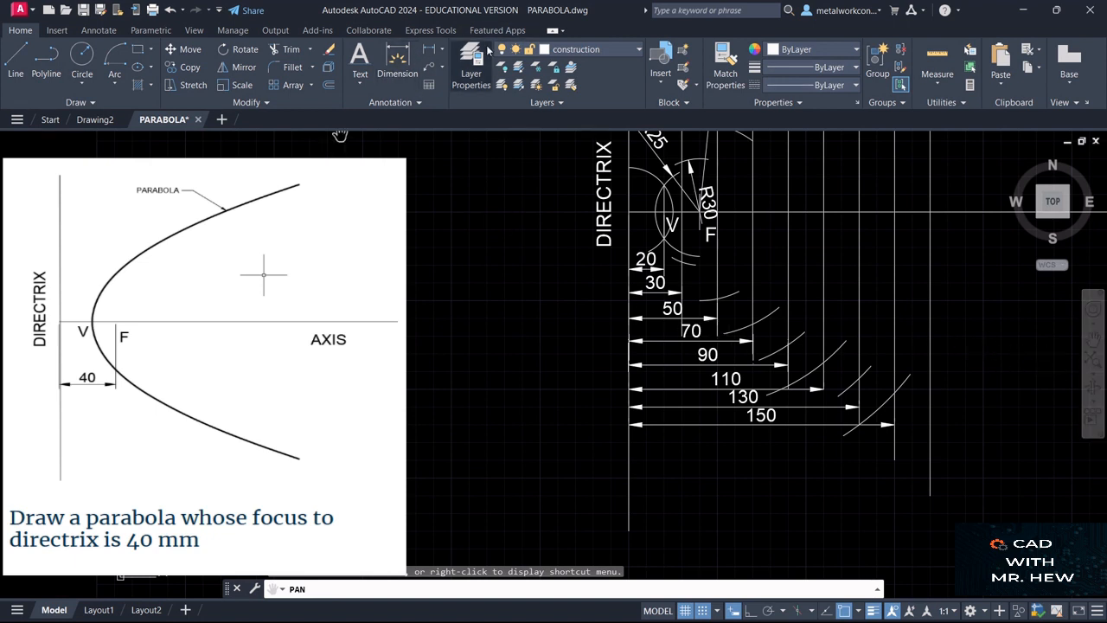
click(558, 54)
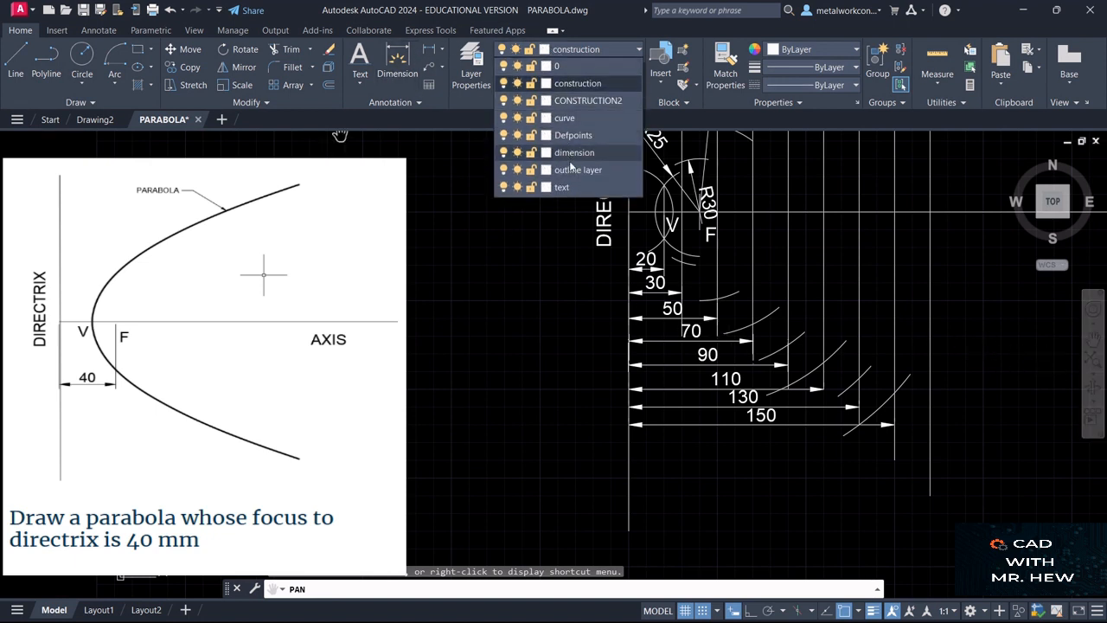
click(571, 151)
click(435, 49)
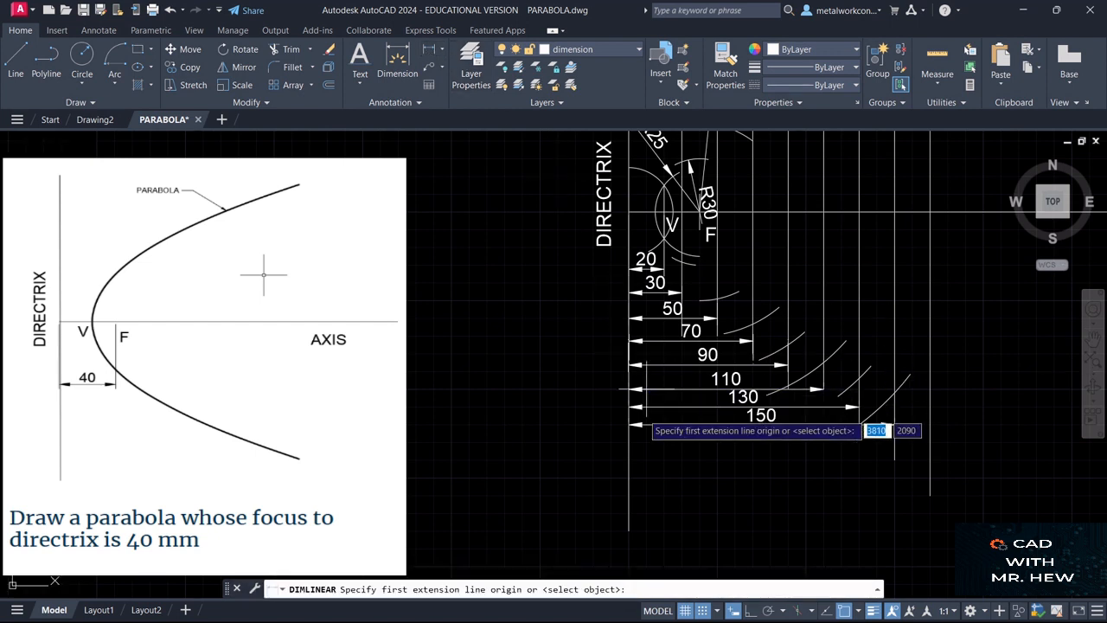
click(629, 460)
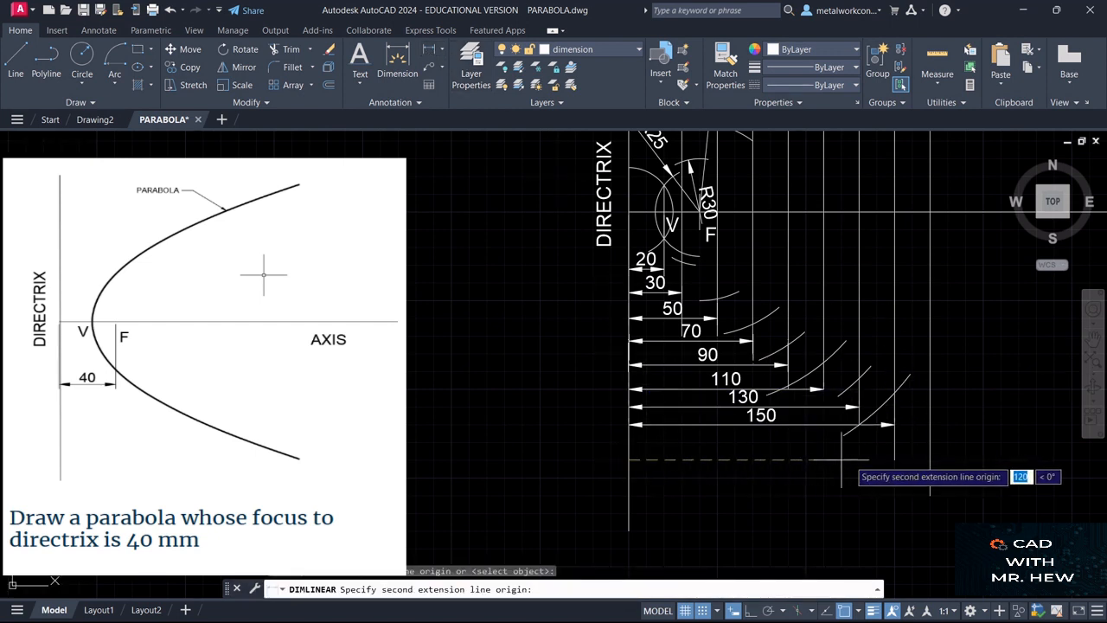
click(930, 460)
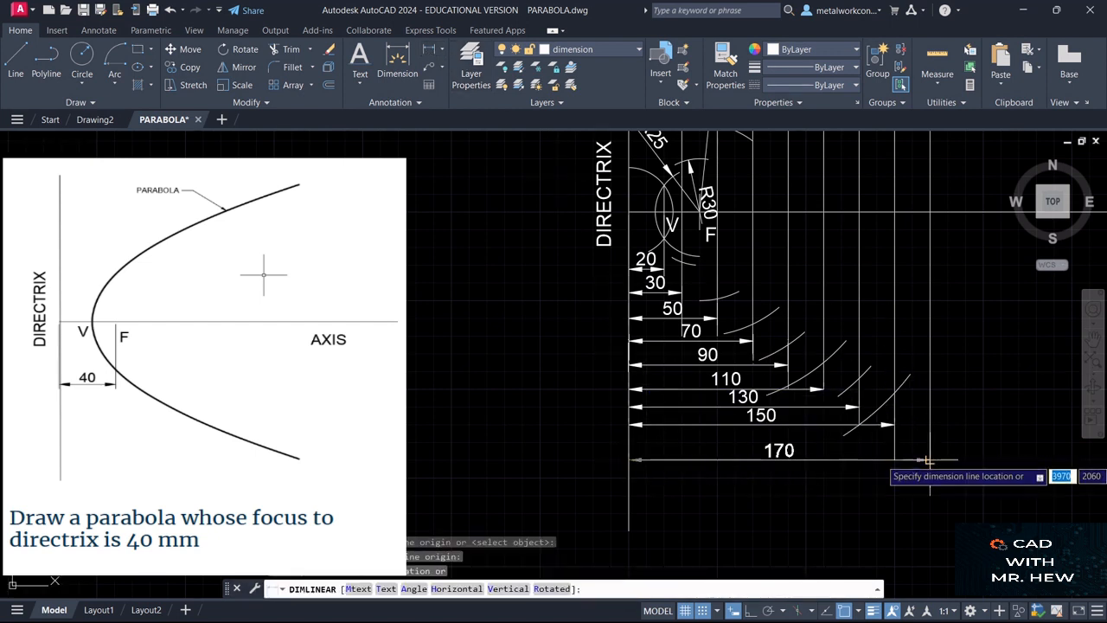
click(930, 442)
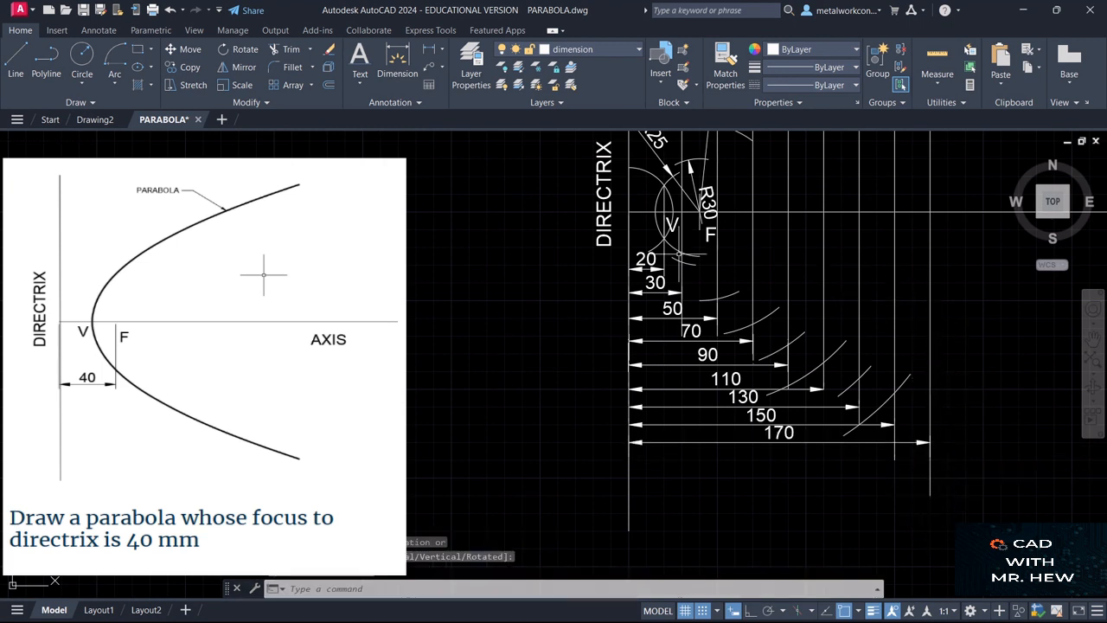
On the construction layer, draw a Center, Start, End arc of radius 170 below the axis, centred on F and crossing the farthest vertical line.
click(614, 51)
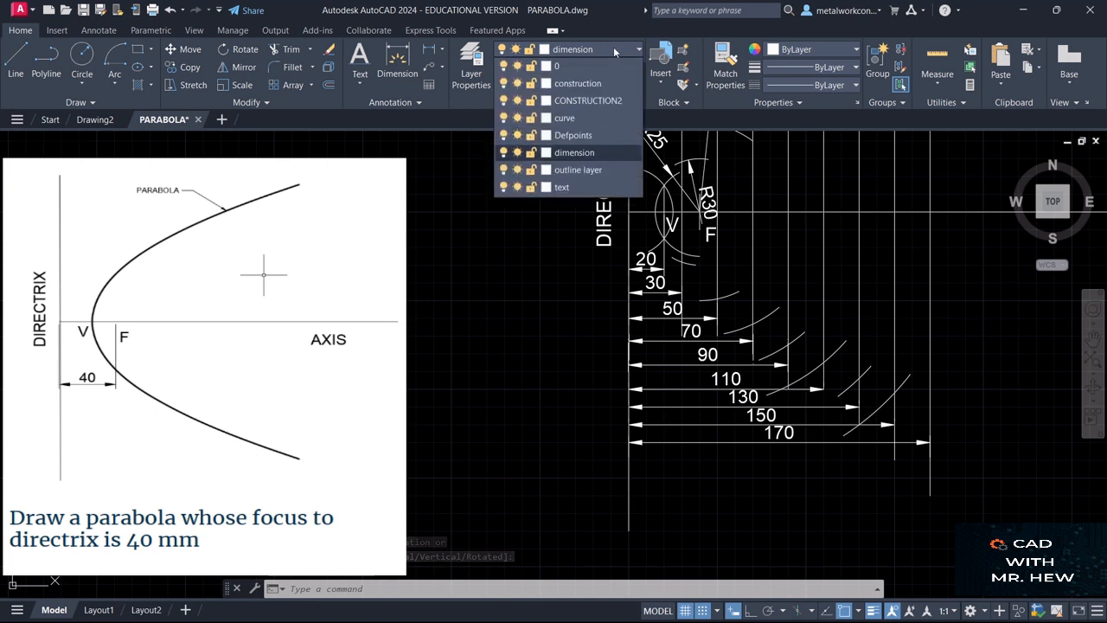
click(559, 84)
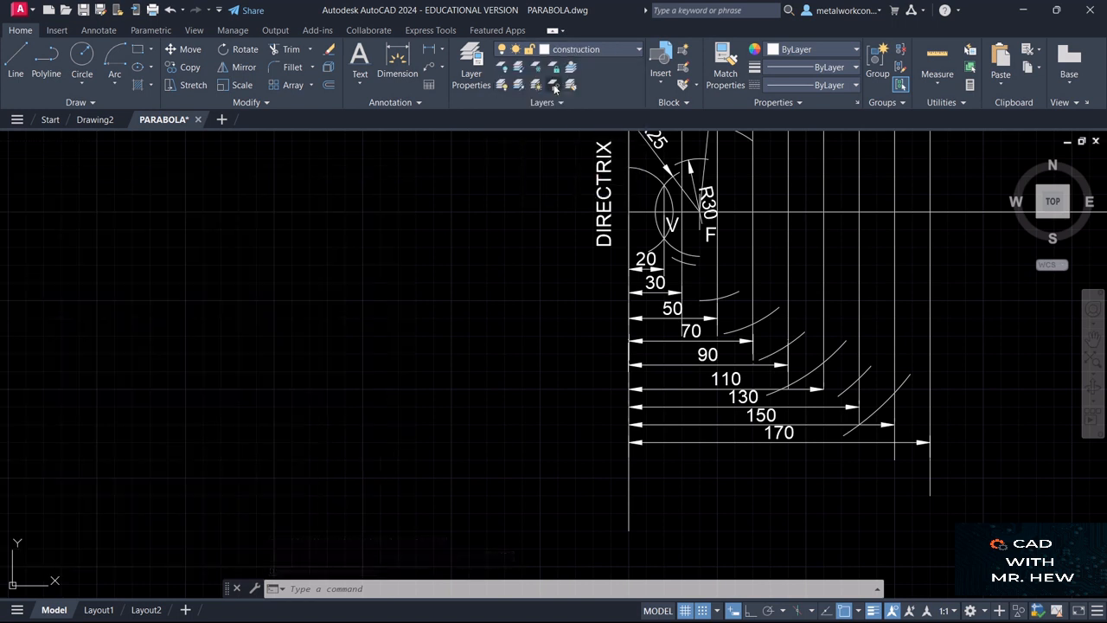
click(113, 84)
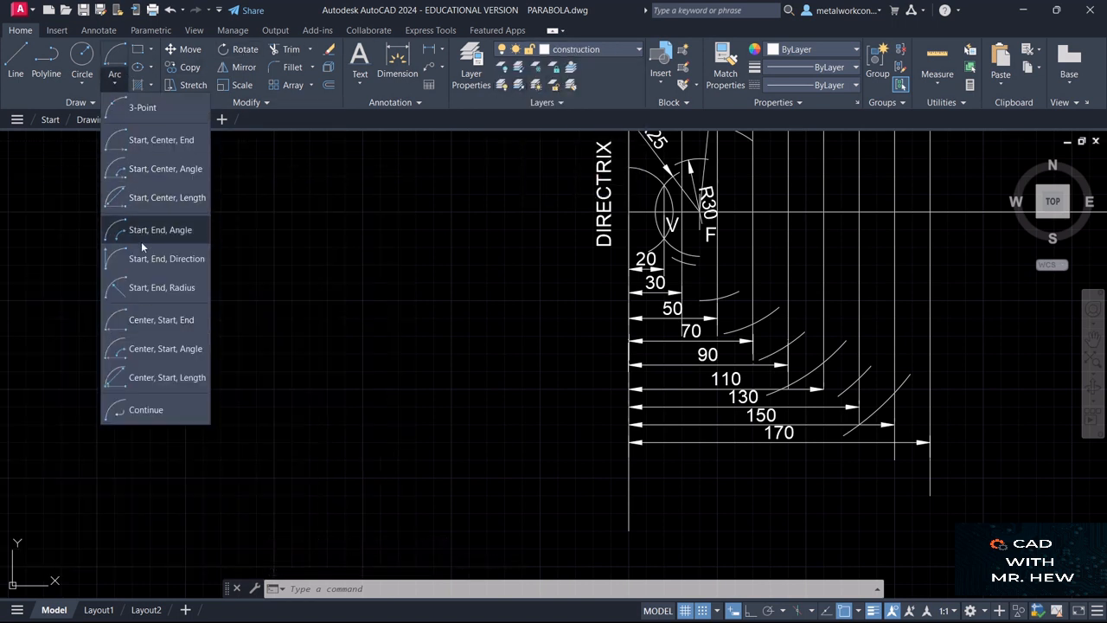
click(144, 321)
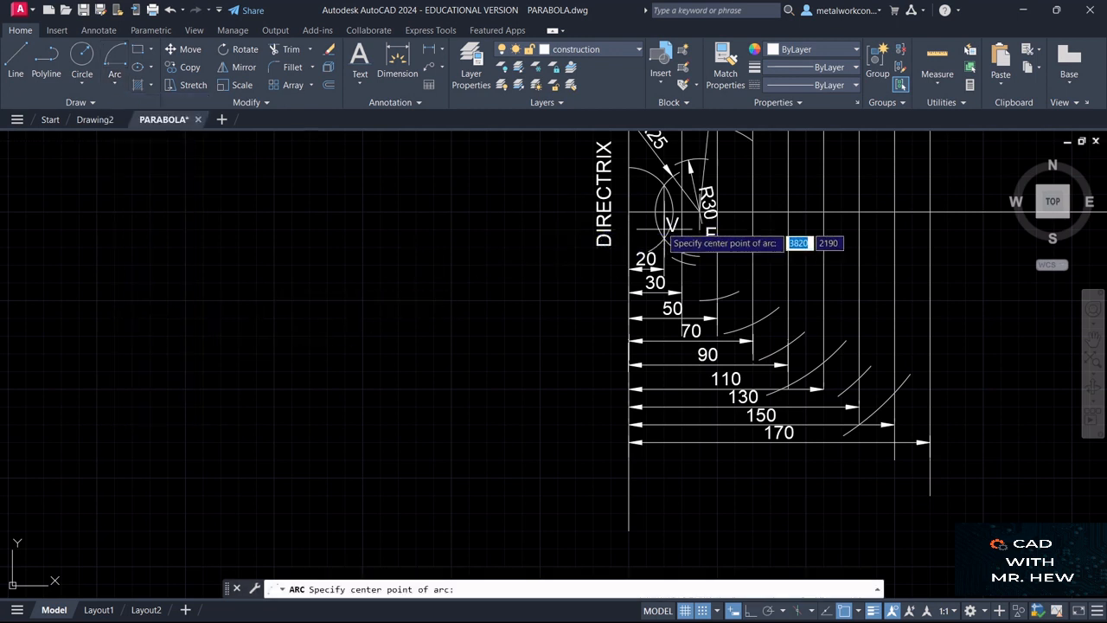
click(700, 211)
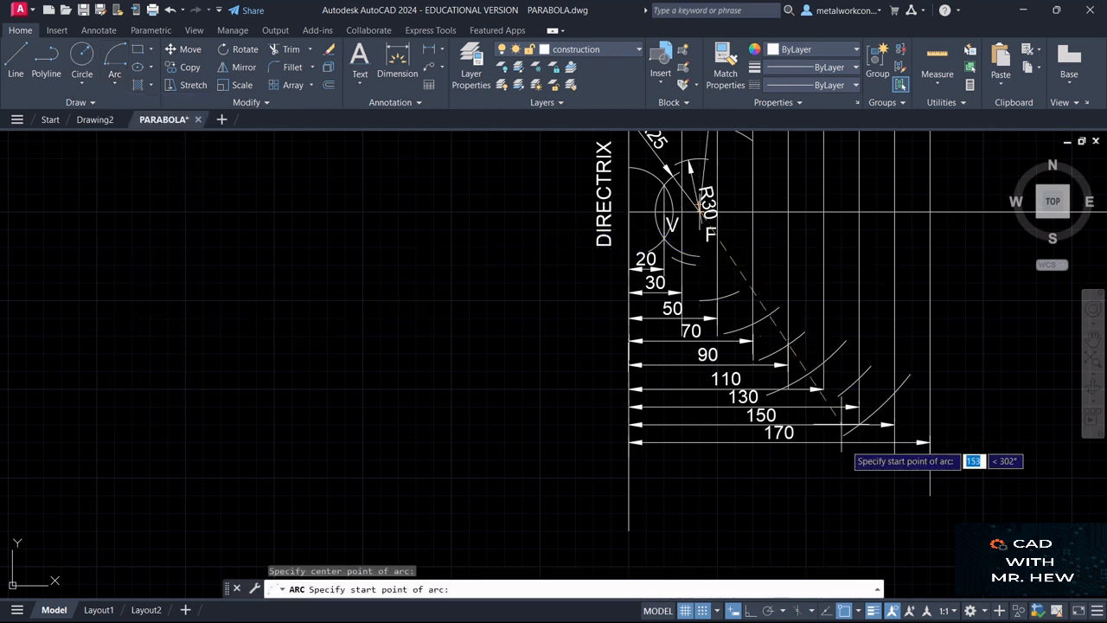
text(1)
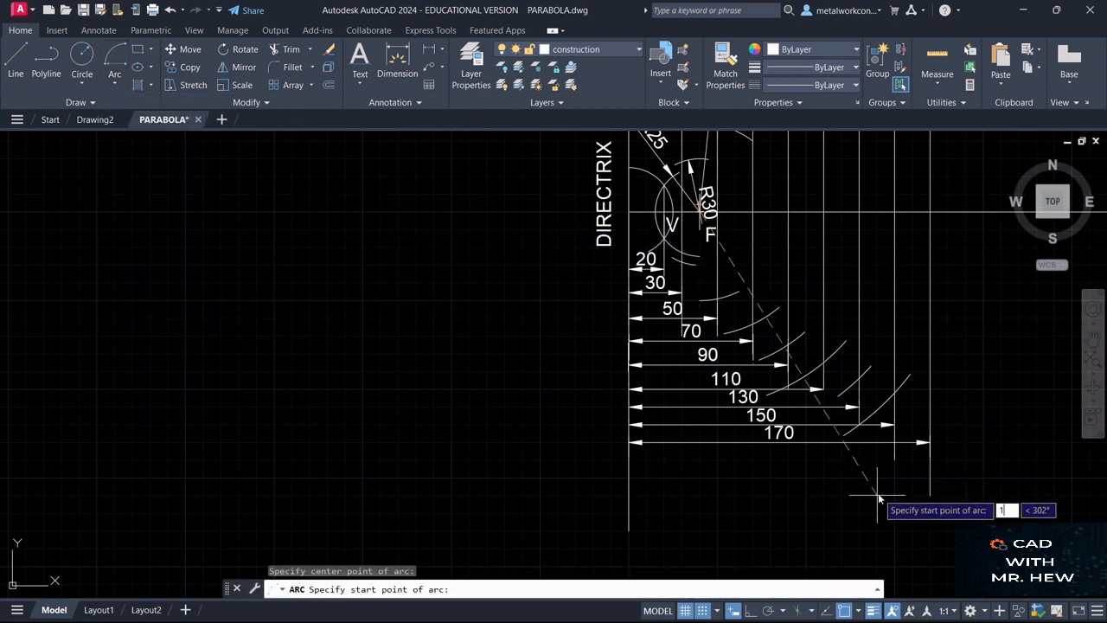
text(70)
key(Return)
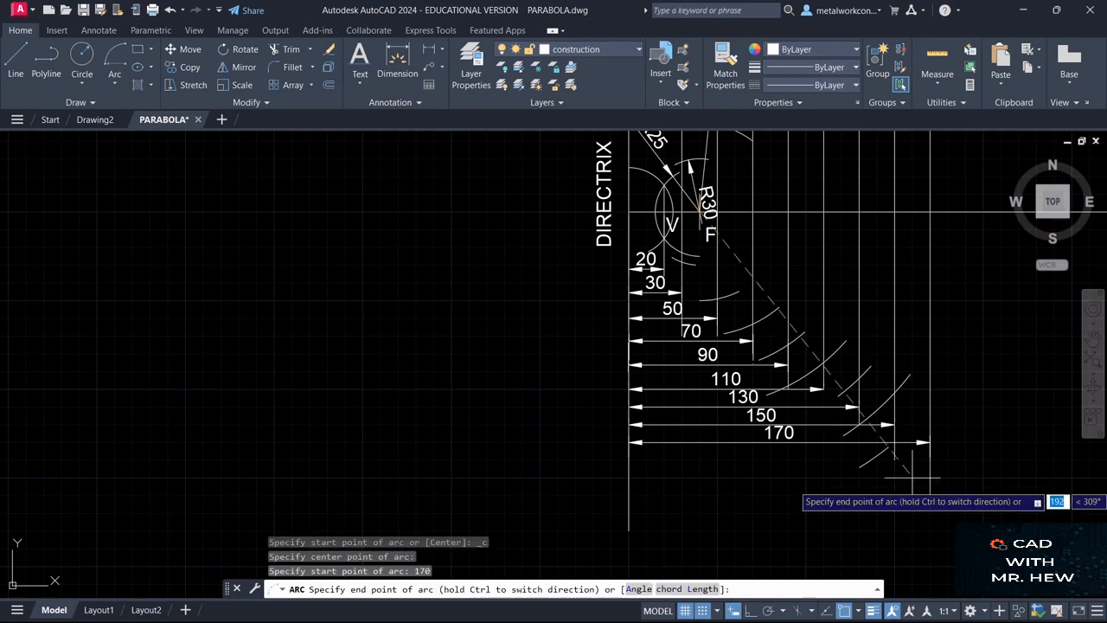
click(988, 419)
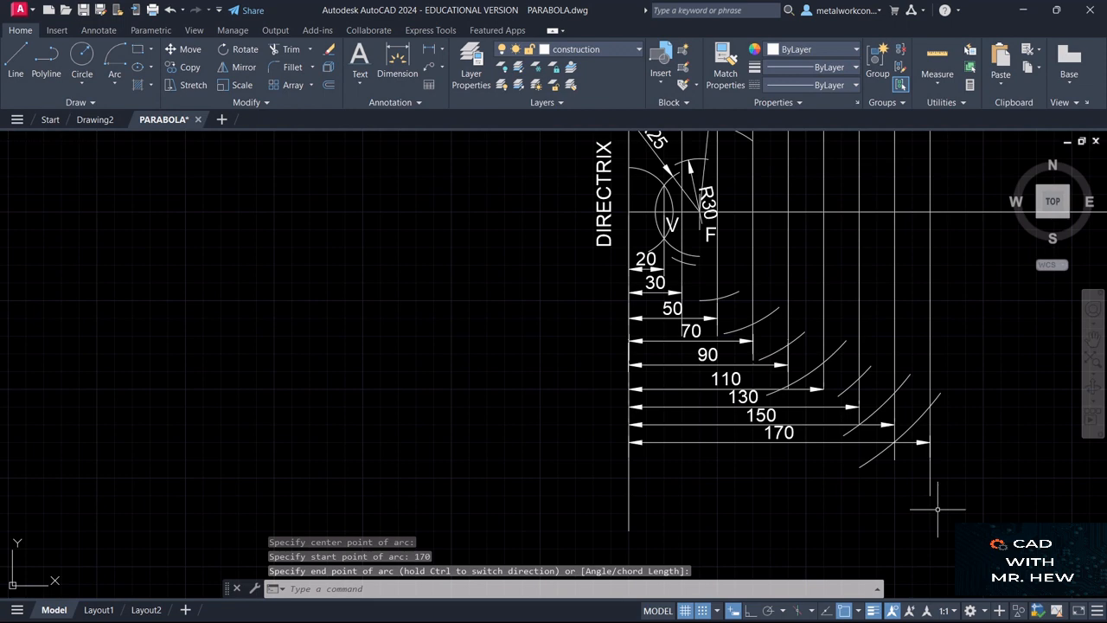
Draw a Center, Start, End arc of radius 170 above the axis, centred on the focus F and crossing the farthest vertical line.
click(1093, 338)
mouse_move(988, 300)
mouse_down()
mouse_move(939, 378)
mouse_move(941, 449)
mouse_up()
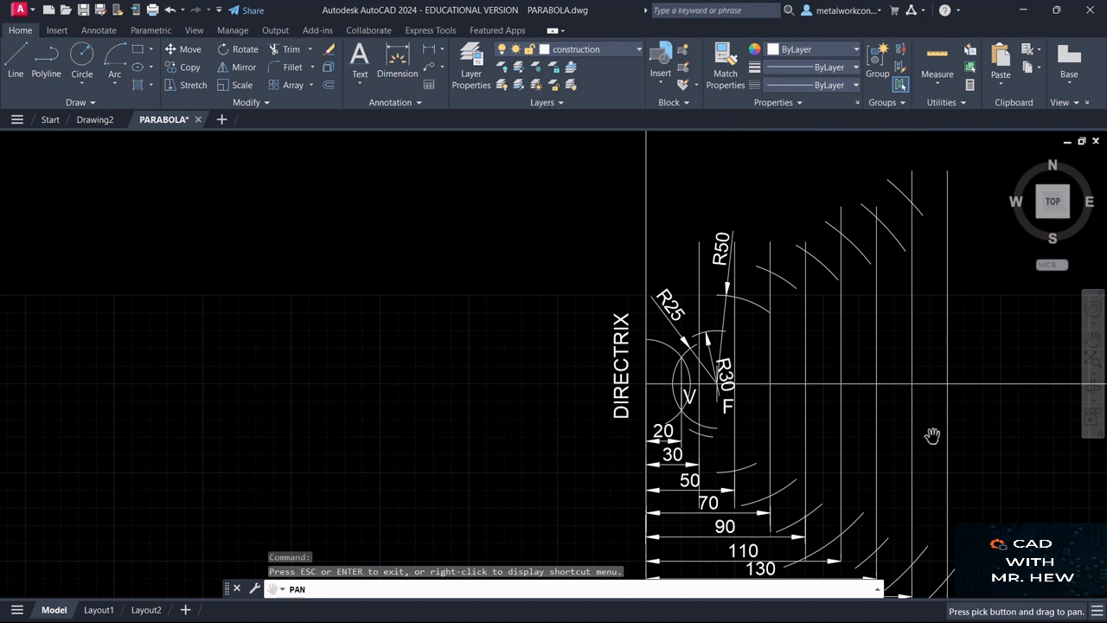
click(114, 84)
click(172, 323)
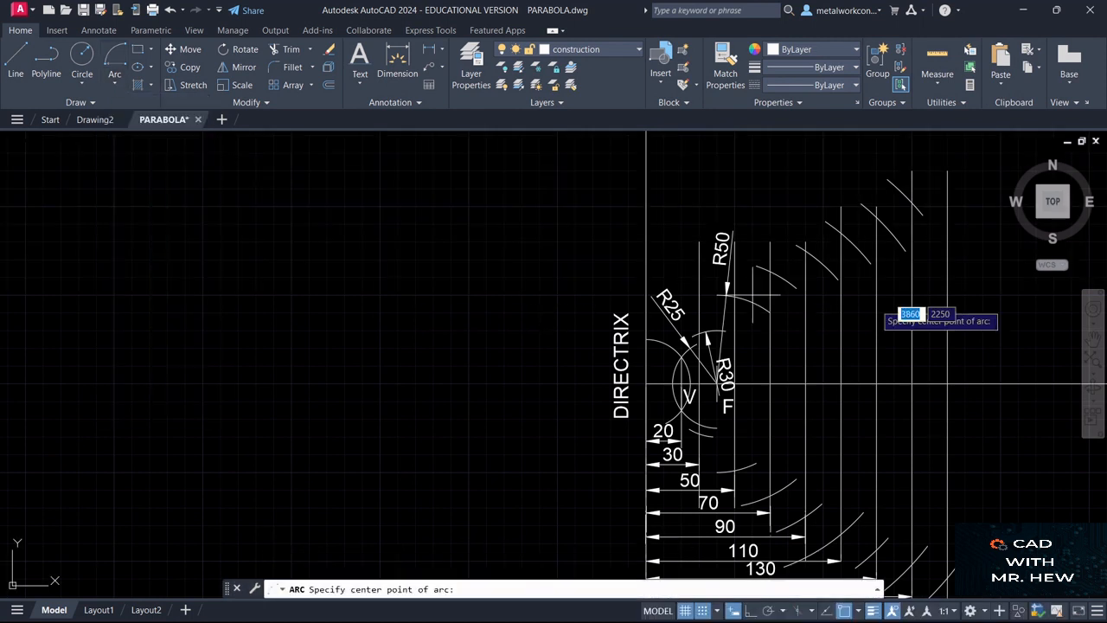
click(717, 378)
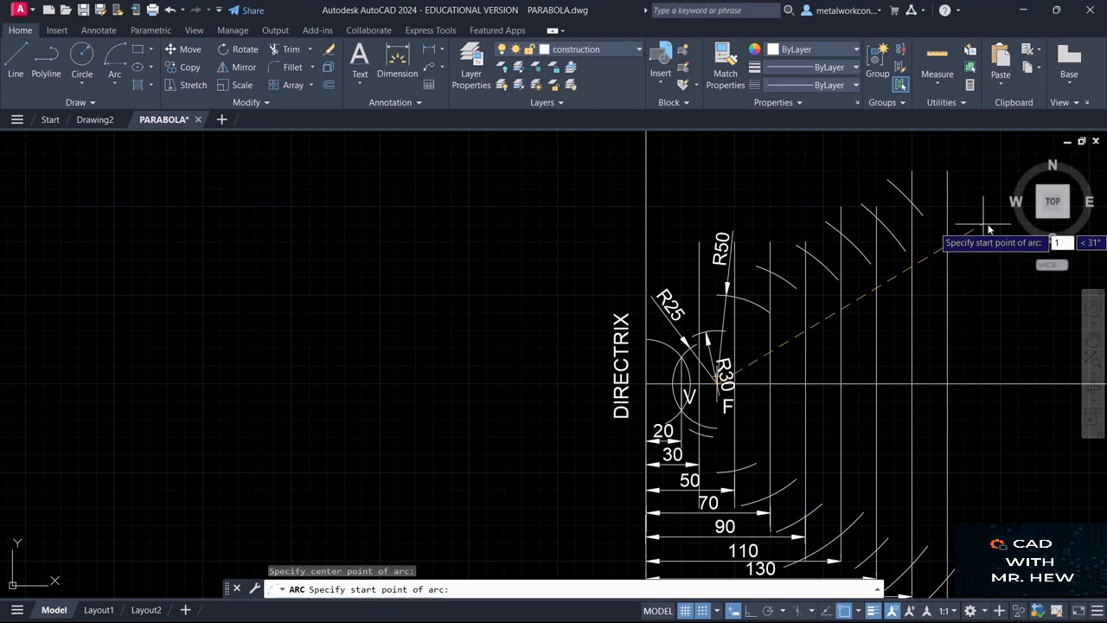
key(Return)
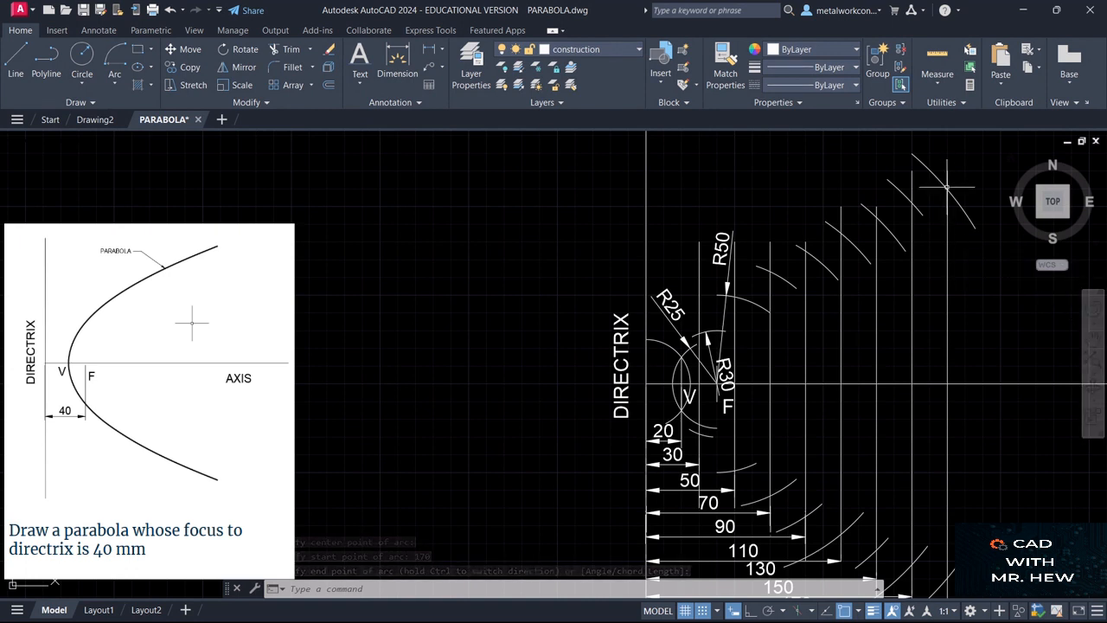
On the curve layer, start a CV spline above the axis through the arc-line intersections at 170 and 150 from the directrix.
click(597, 49)
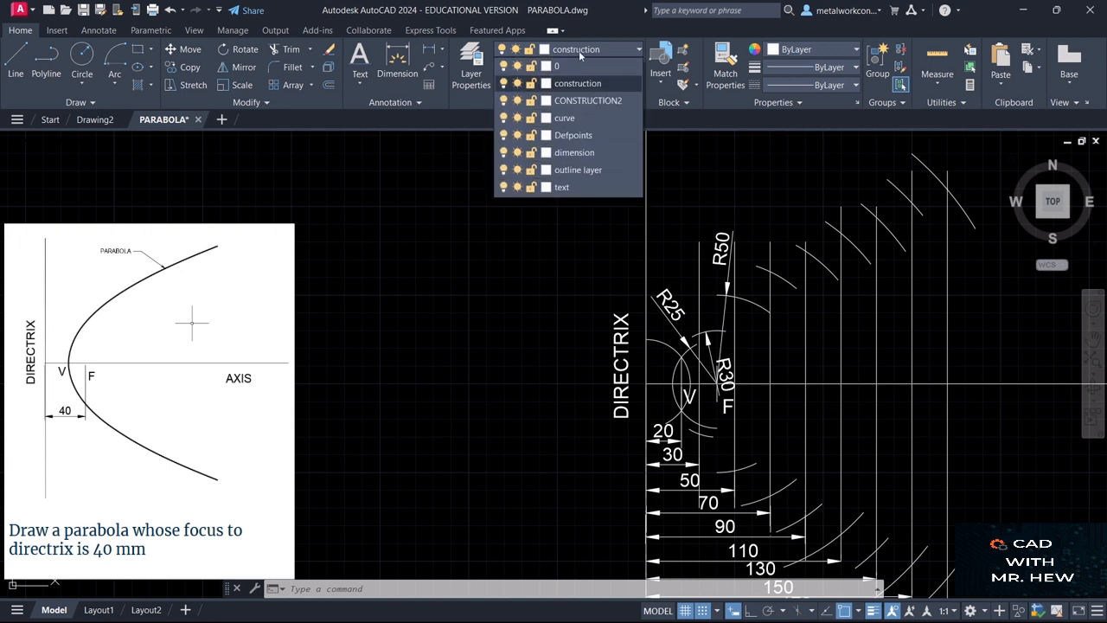
click(566, 112)
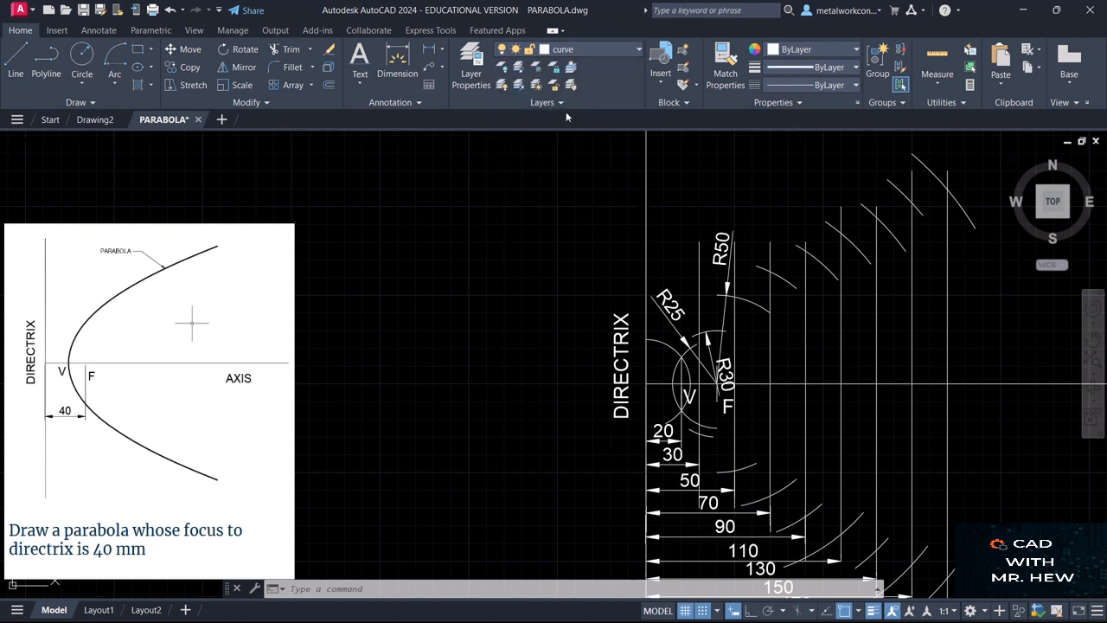
click(80, 100)
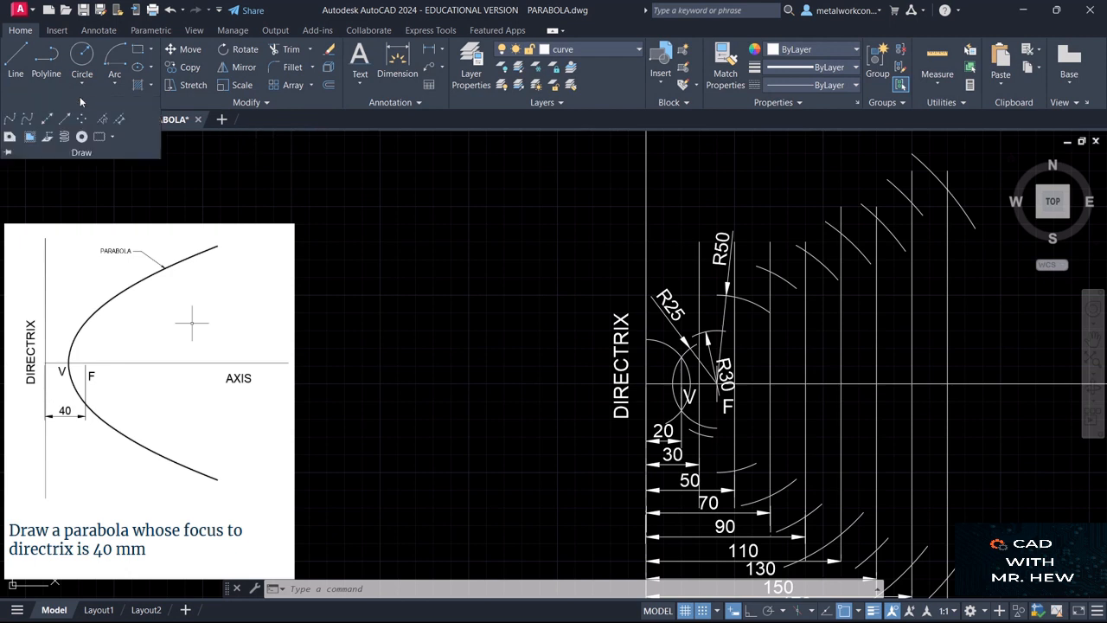
click(26, 119)
click(947, 188)
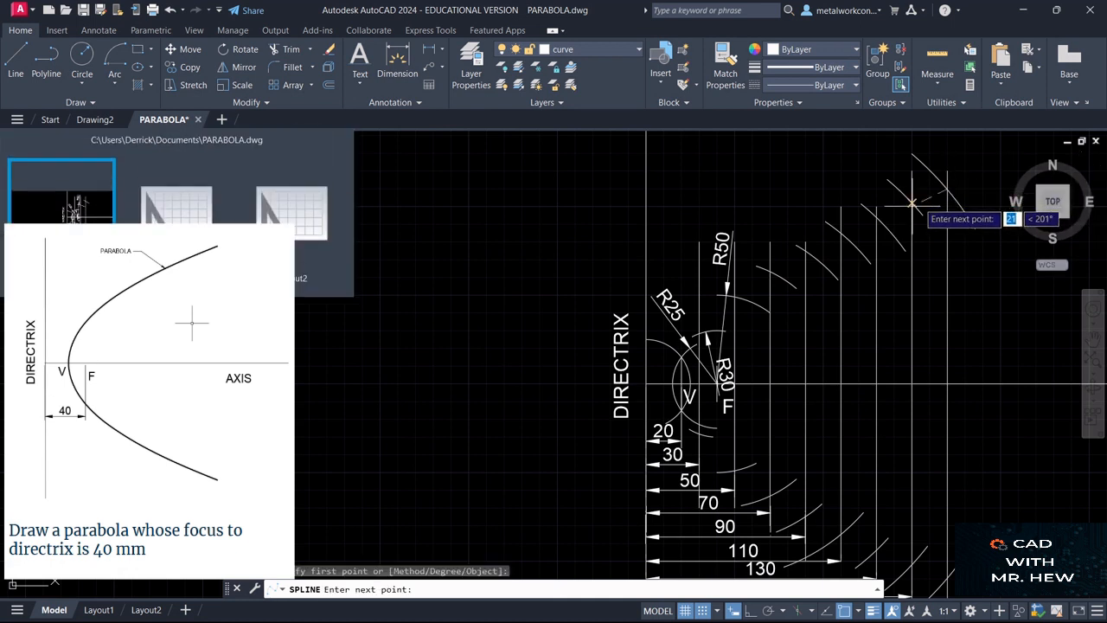
scroll(921, 199, up, 2)
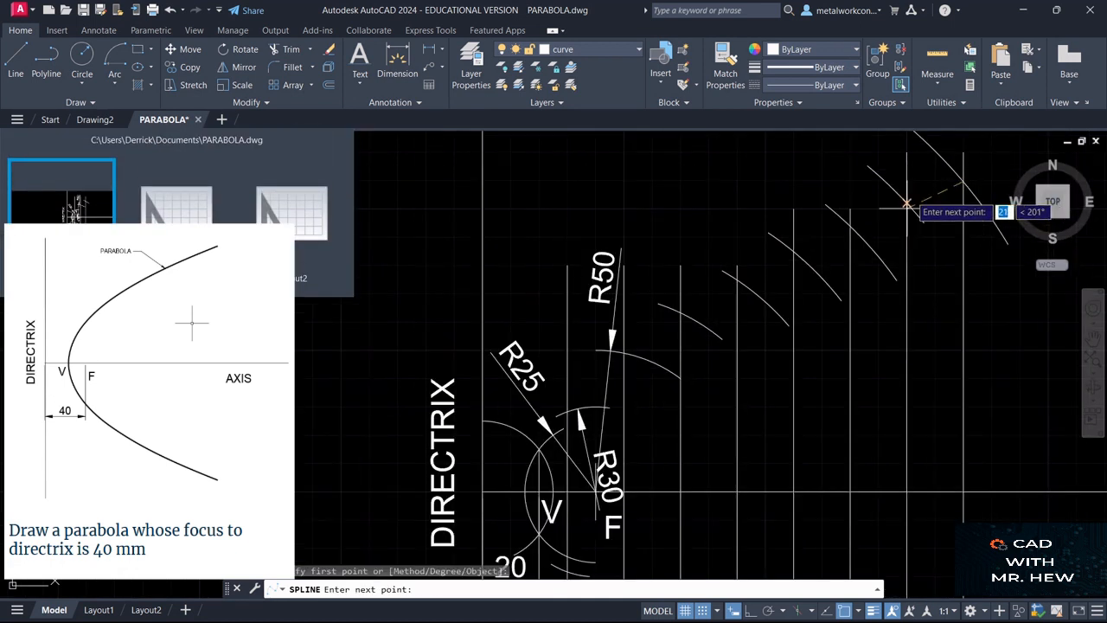
click(907, 204)
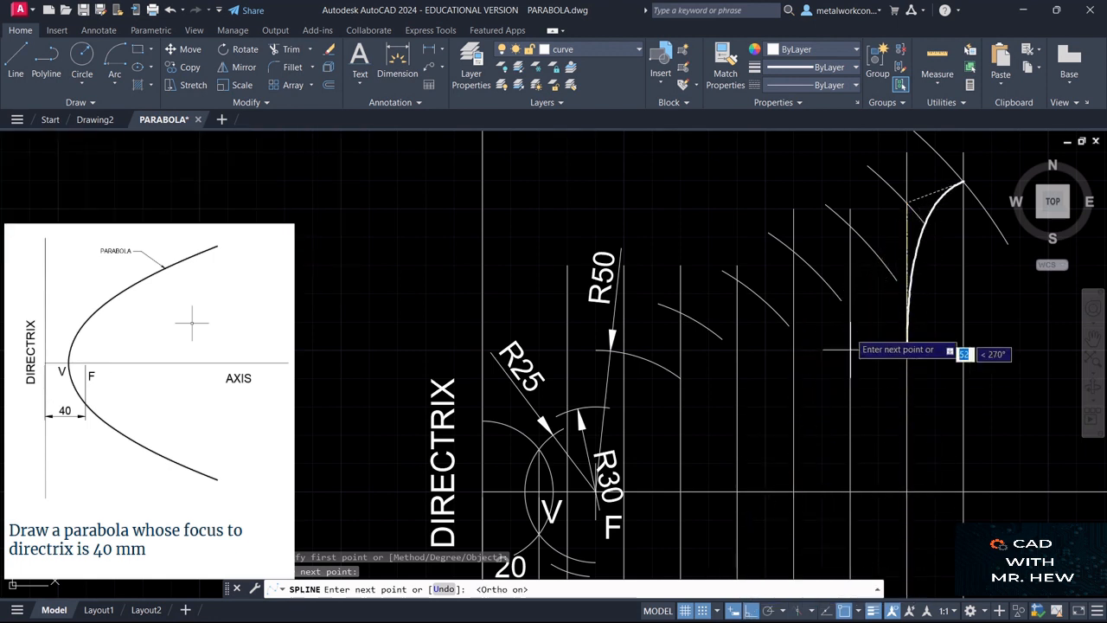
Turn off grid snap and Ortho, and place the next spline point at the upper arc-line intersection 130 from the directrix.
scroll(850, 238, up, 2)
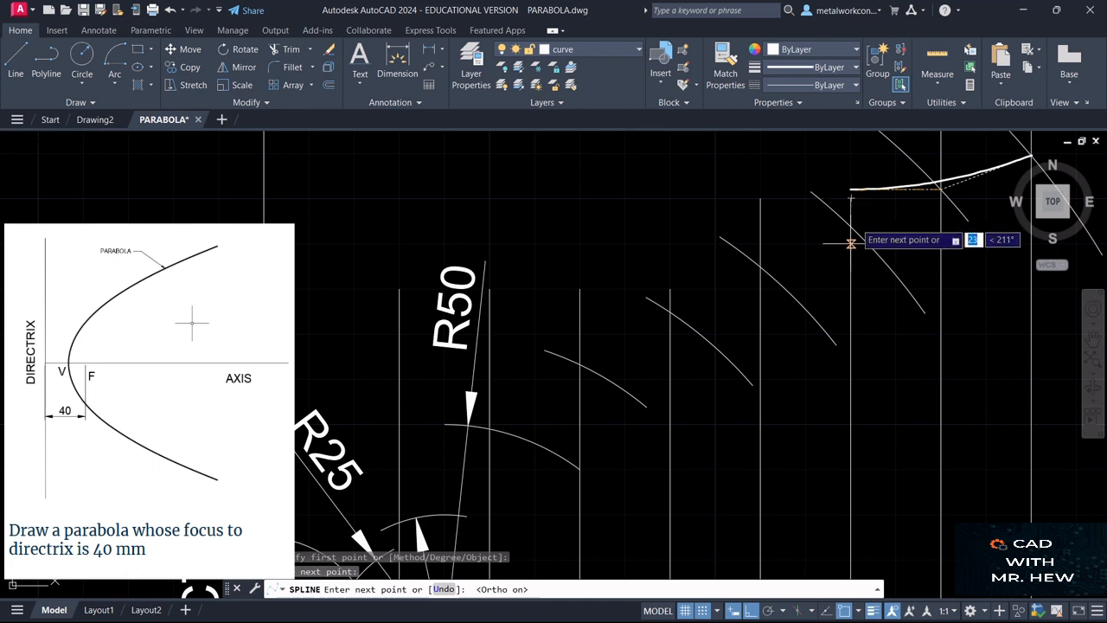
click(702, 611)
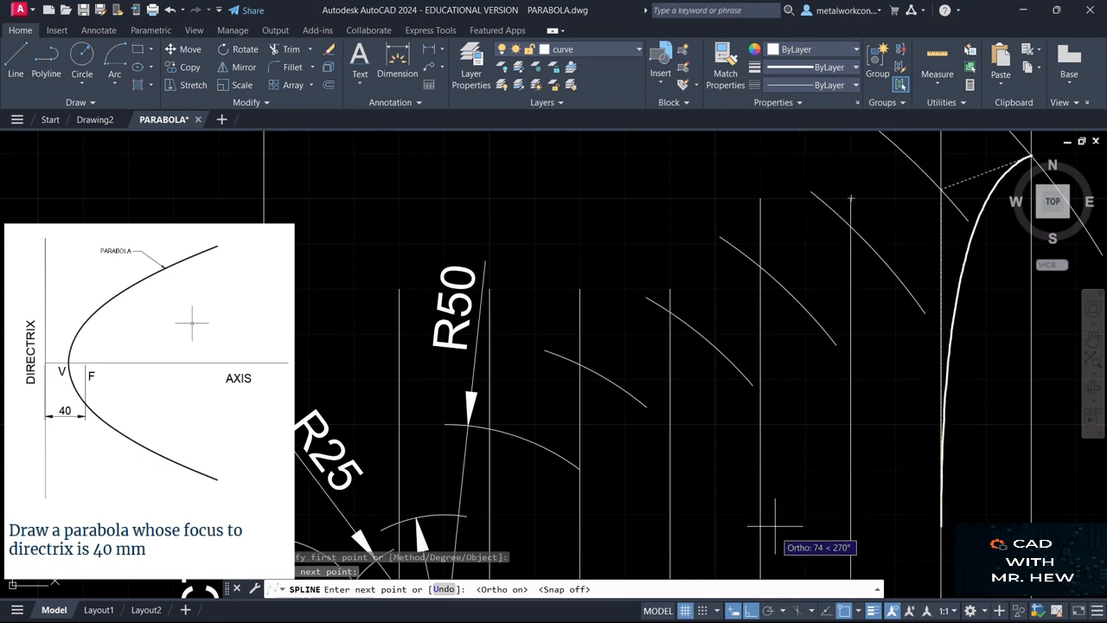
click(753, 612)
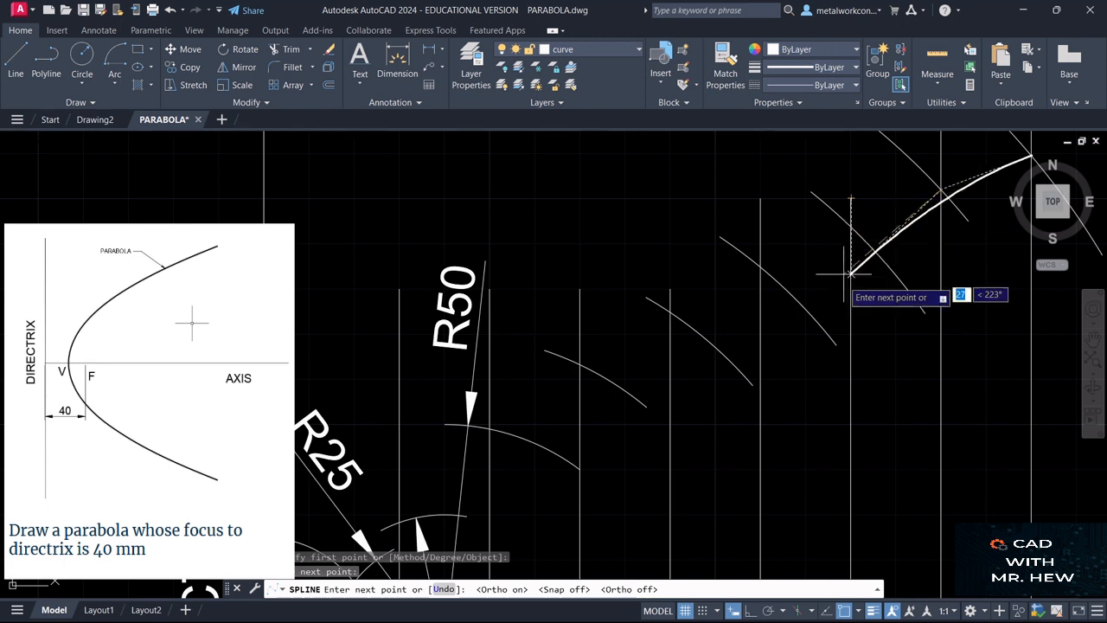
click(852, 228)
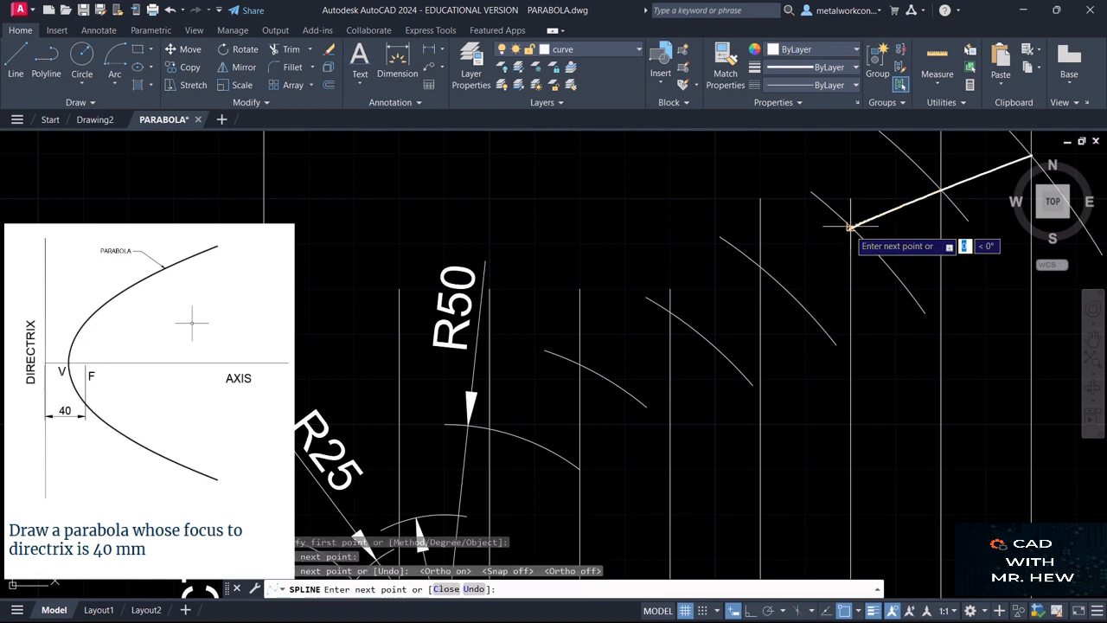
Continue the spline above the axis through the arc-line intersections at 110, 90, 70 and 50 from the directrix.
click(760, 267)
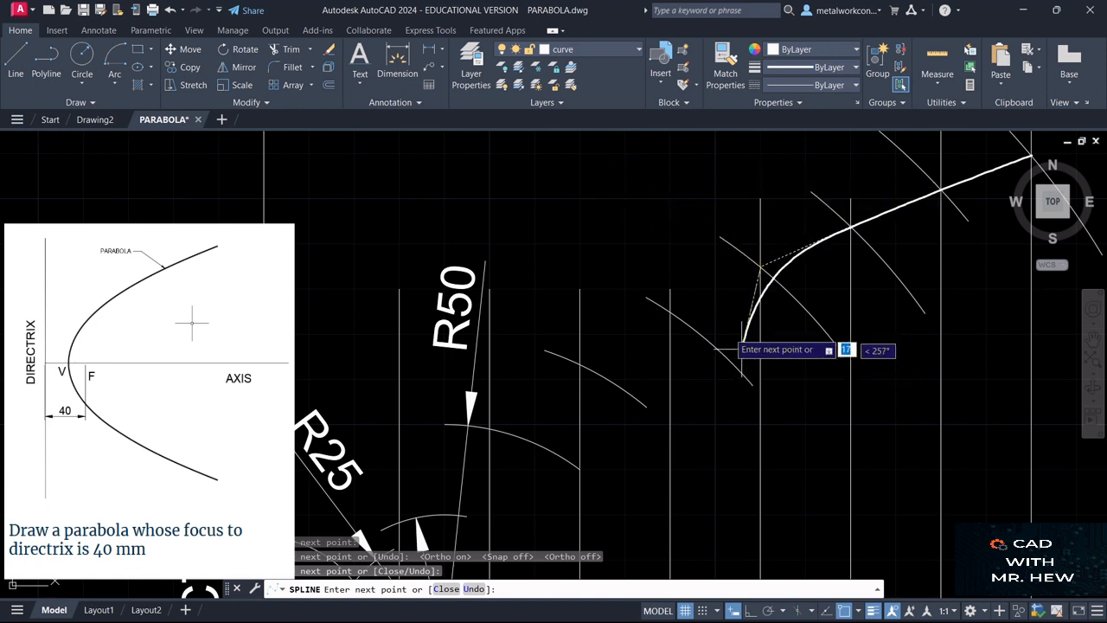
click(671, 310)
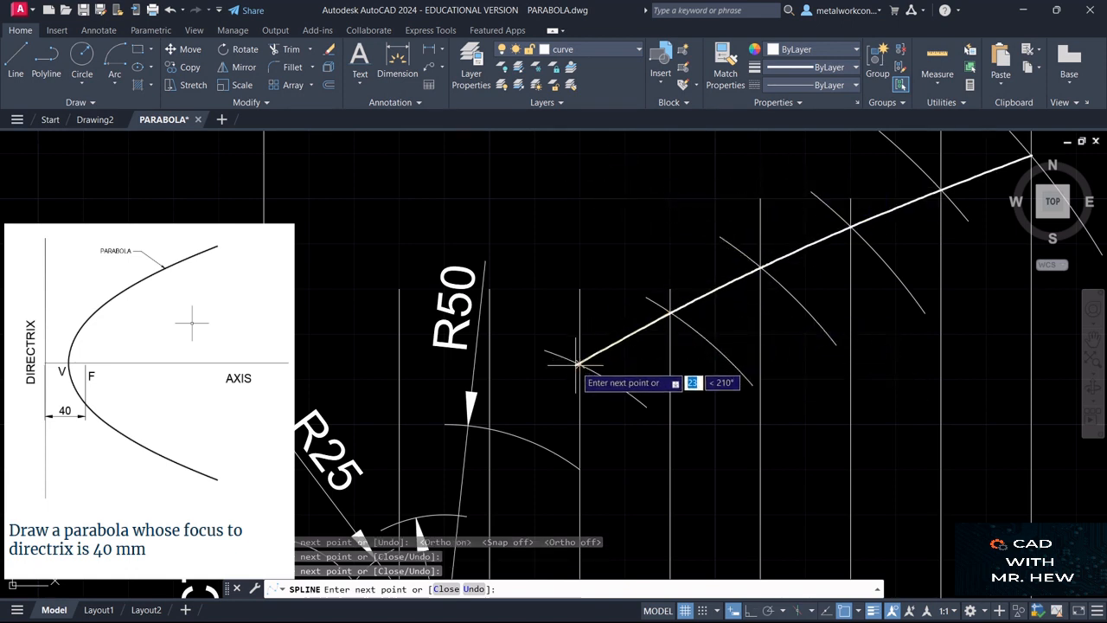
click(580, 363)
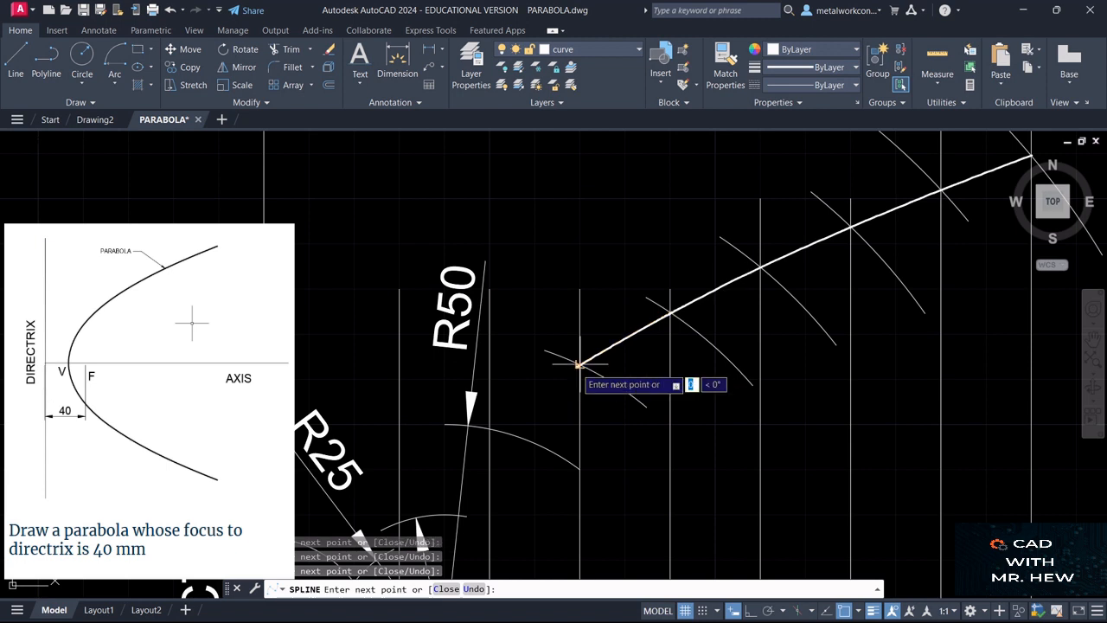
click(490, 428)
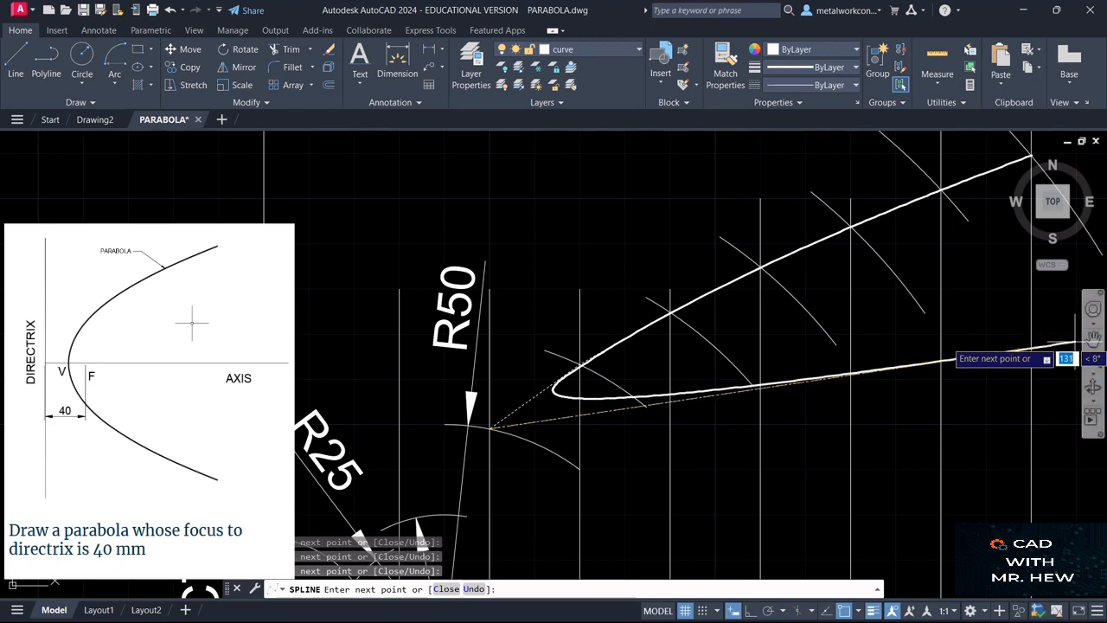
Continue the spline through the upper intersection at 30 from the directrix, the vertex V on the axis, and the lower intersection at 30.
click(1094, 339)
mouse_move(693, 489)
mouse_down()
mouse_move(755, 365)
mouse_move(853, 291)
mouse_move(847, 252)
mouse_up()
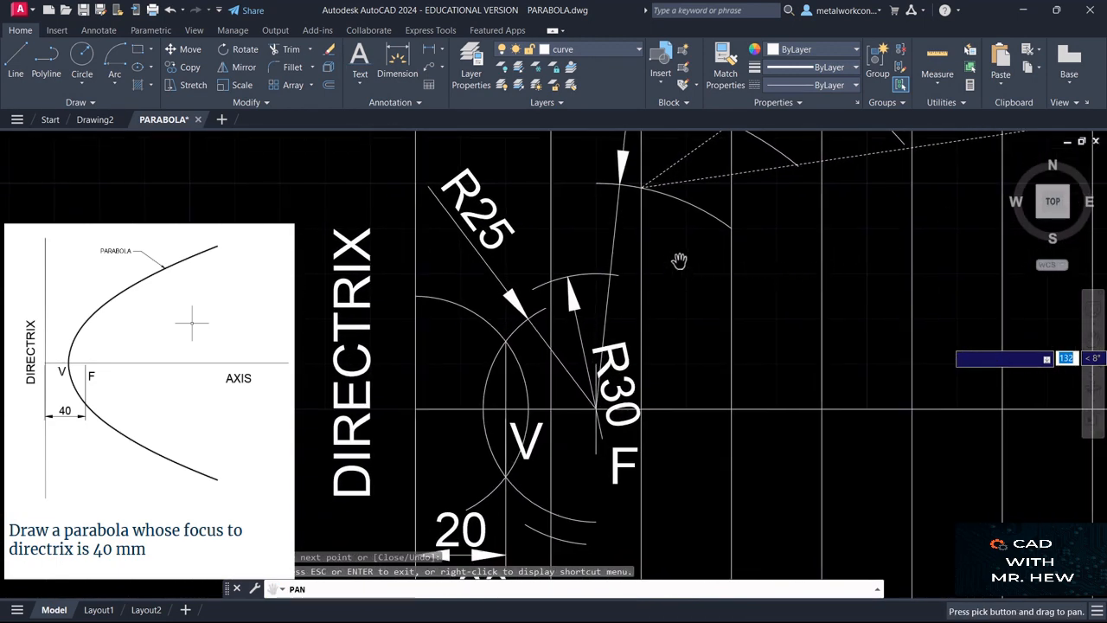
key(Escape)
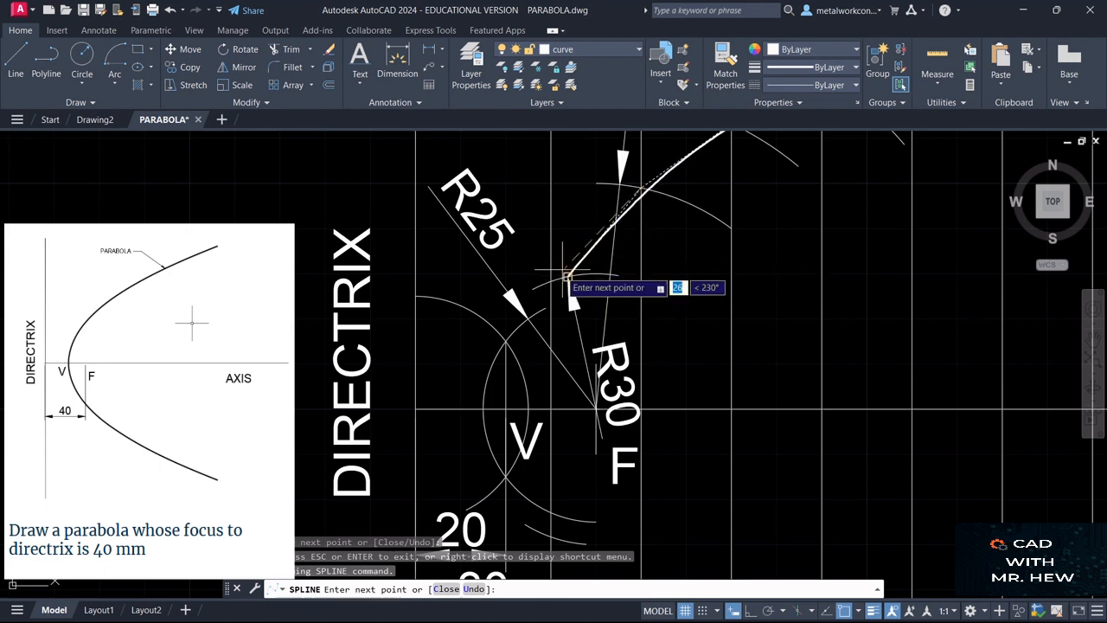
click(550, 281)
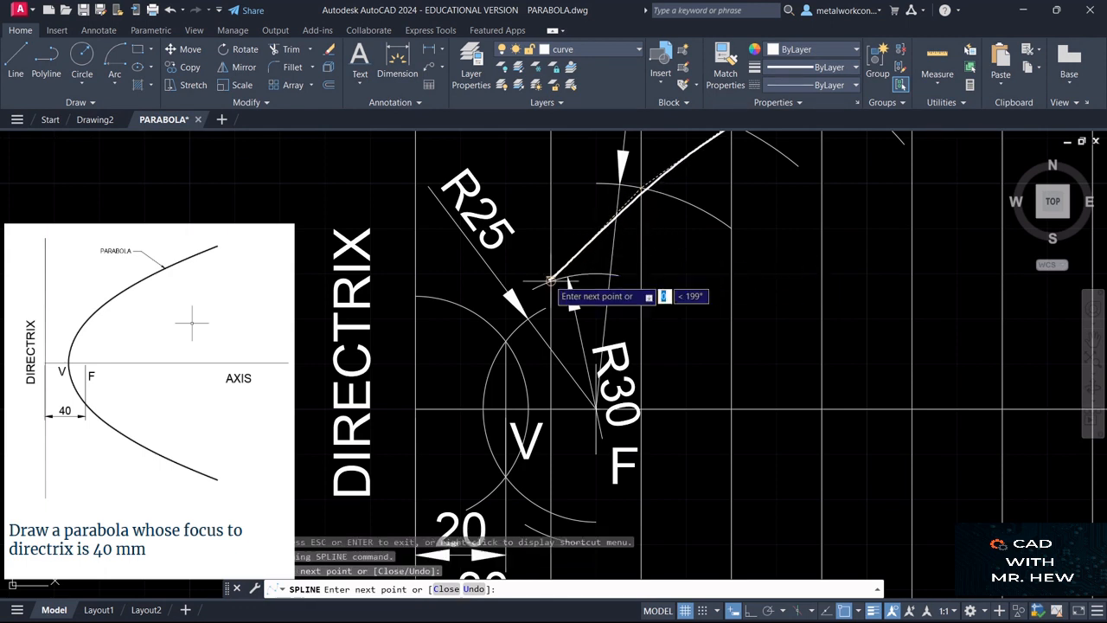
click(505, 408)
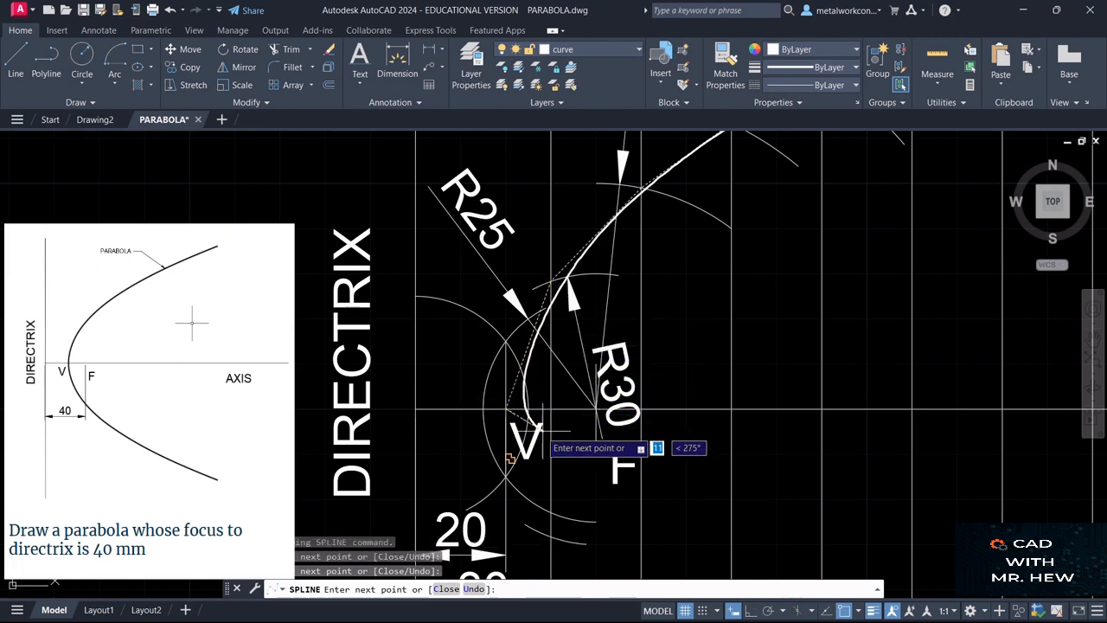
click(550, 536)
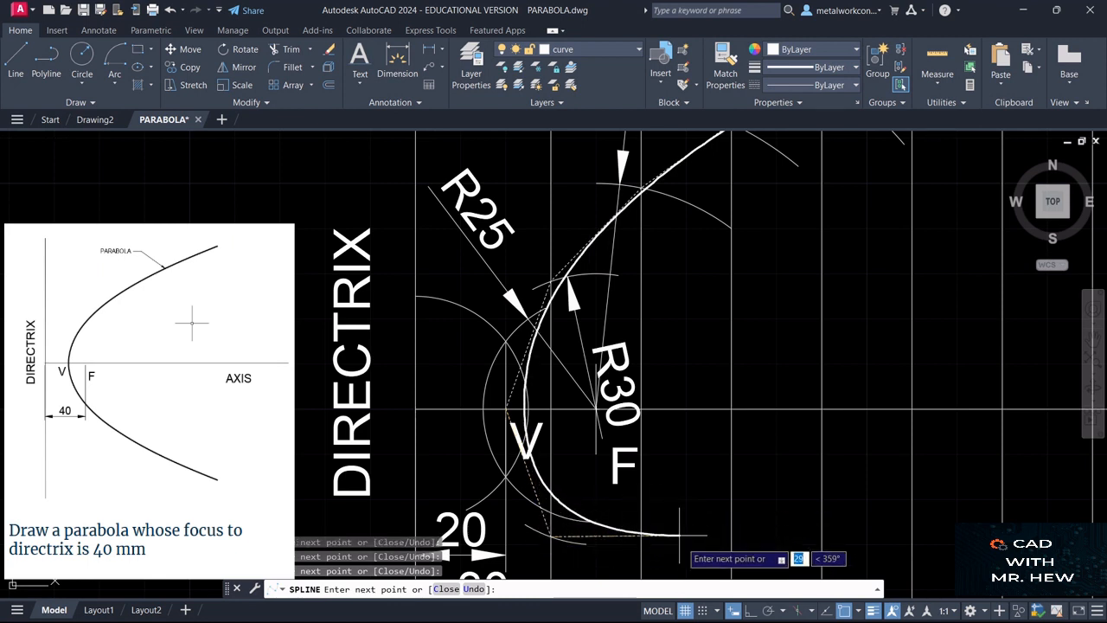
Continue the spline below the axis through the arc-line intersections at 50, 70, 90, 110 and 130 from the directrix.
click(1097, 337)
drag(878, 519, 836, 264)
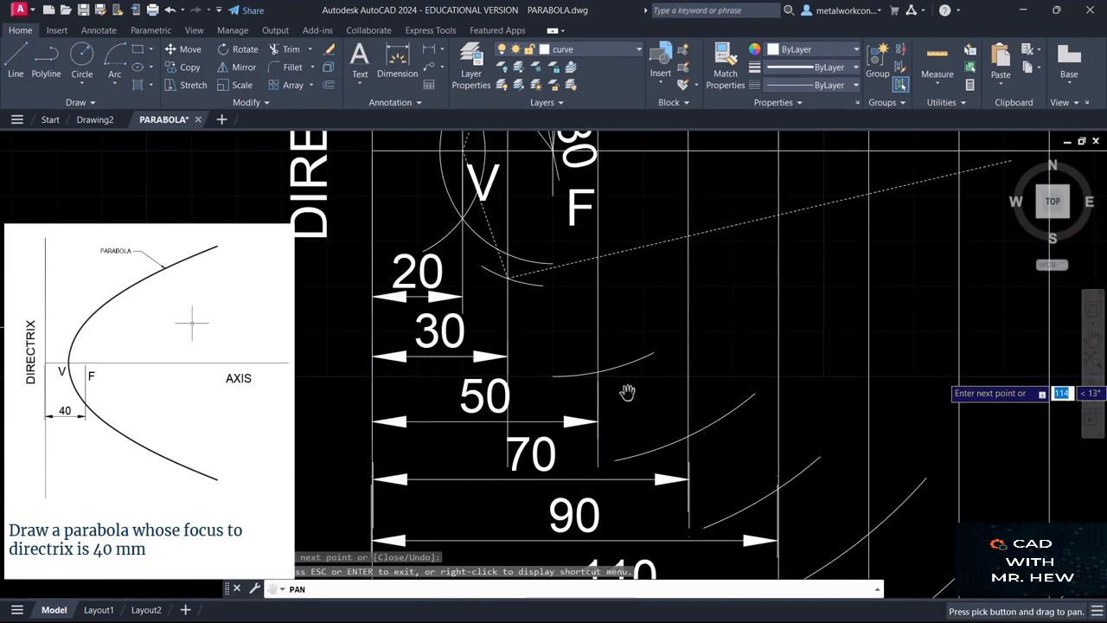
mouse_move(627, 392)
mouse_down()
mouse_move(643, 390)
mouse_move(675, 280)
mouse_up()
key(Escape)
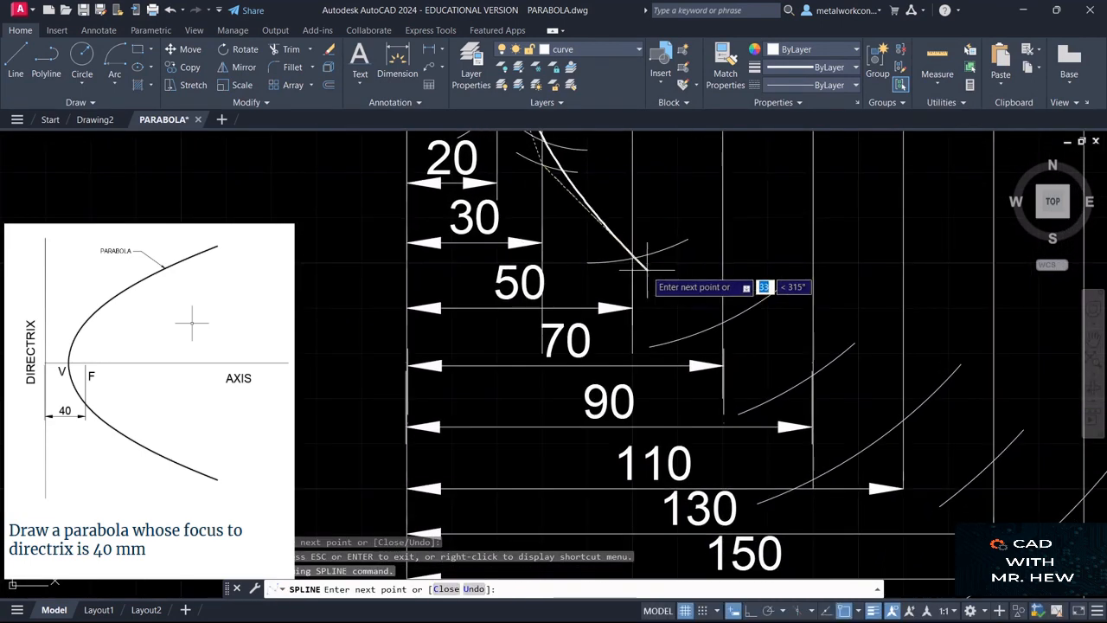
click(634, 257)
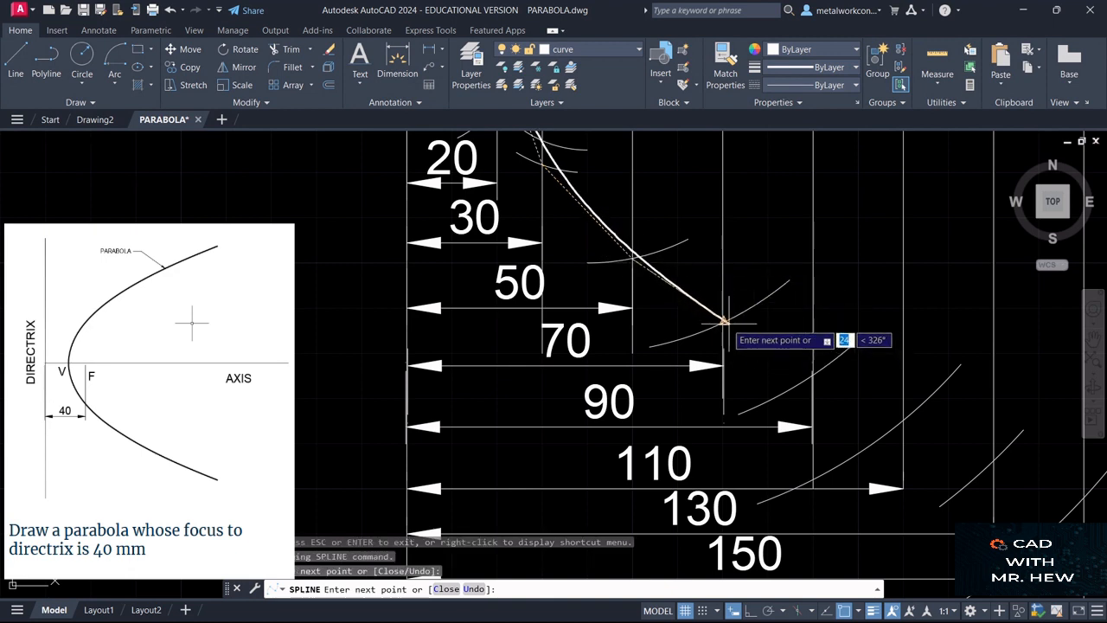
click(724, 322)
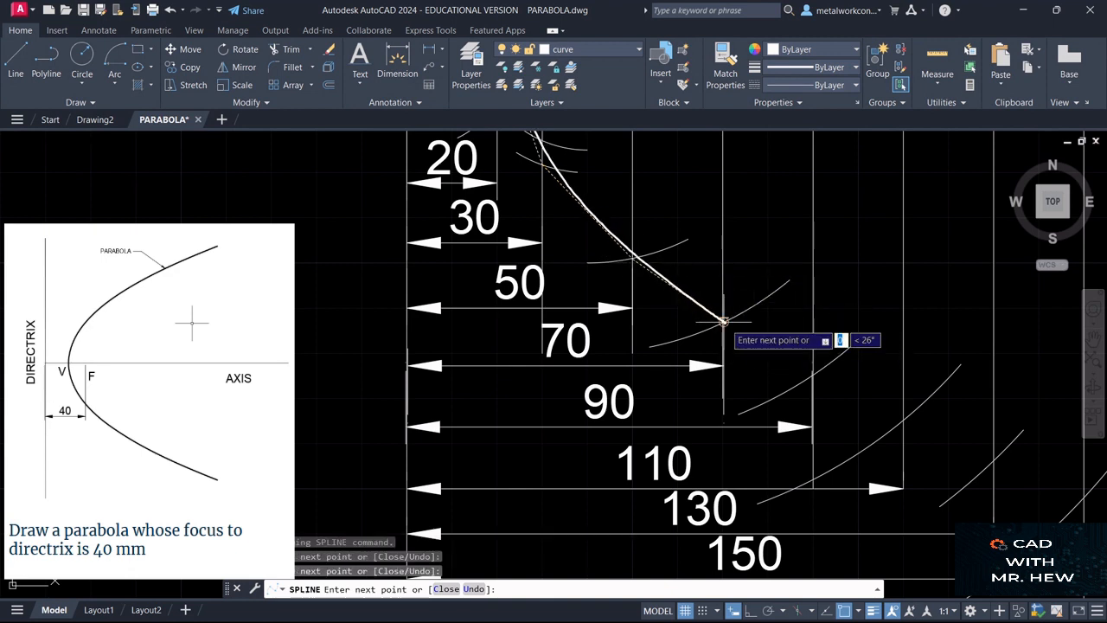
click(813, 374)
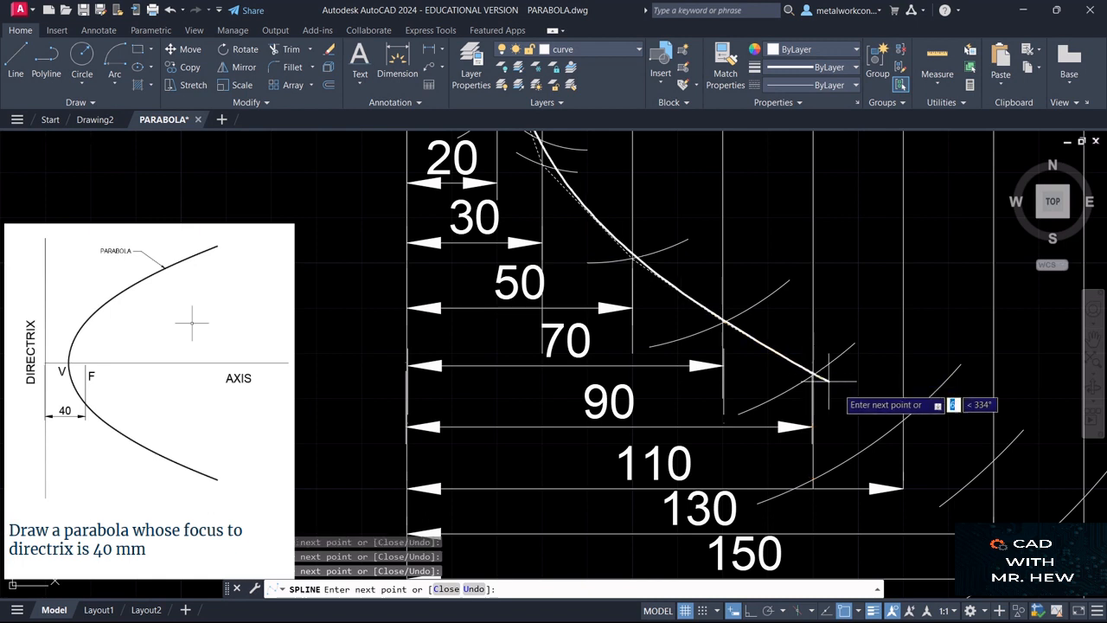
click(905, 420)
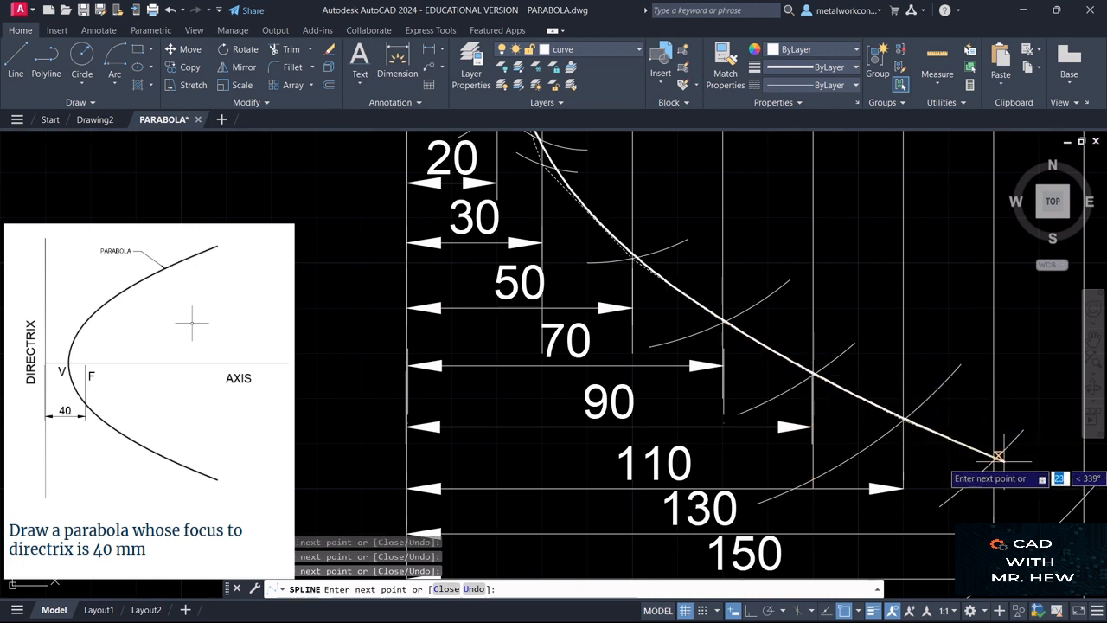
click(994, 459)
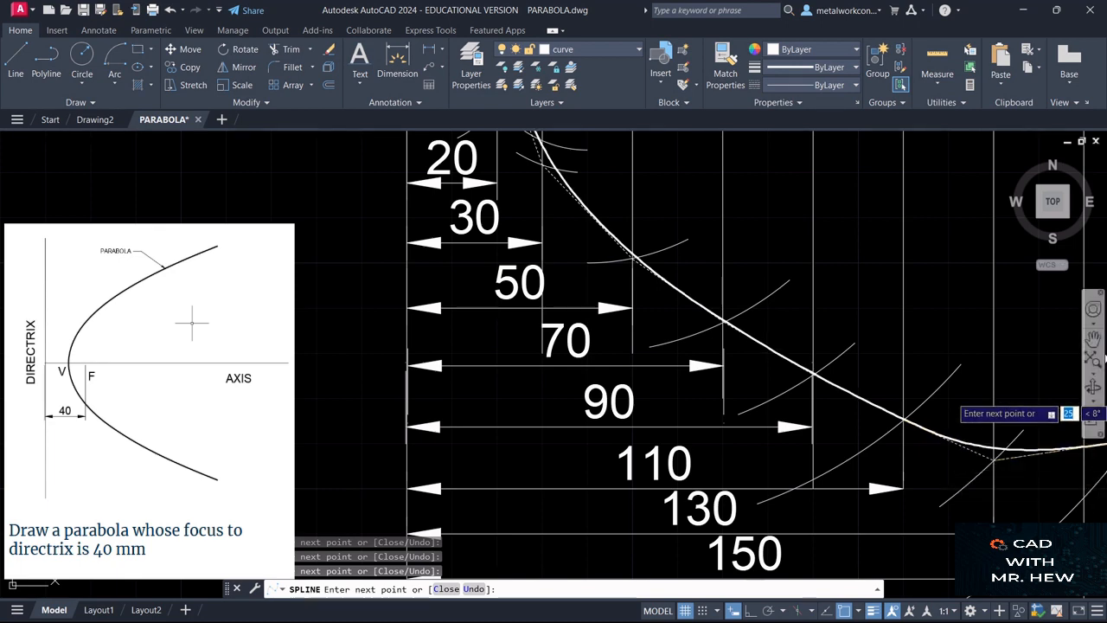
Place the last spline points at the lower intersections 150 and 170 from the directrix and finish the curve.
click(1093, 339)
mouse_move(985, 476)
mouse_down()
mouse_move(885, 317)
mouse_move(758, 230)
mouse_up()
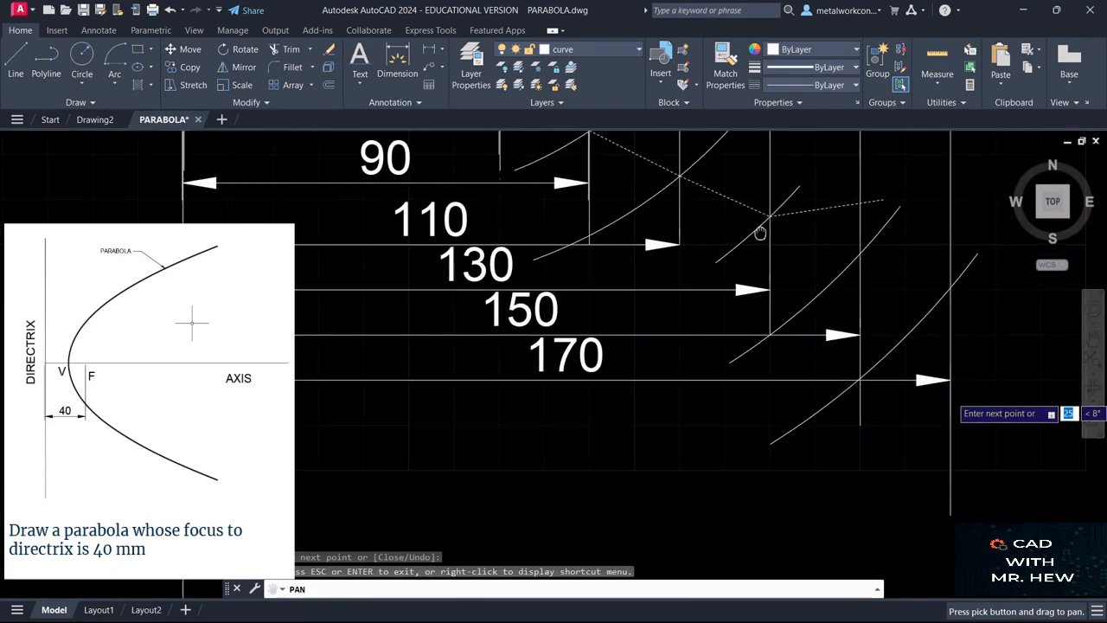
key(Escape)
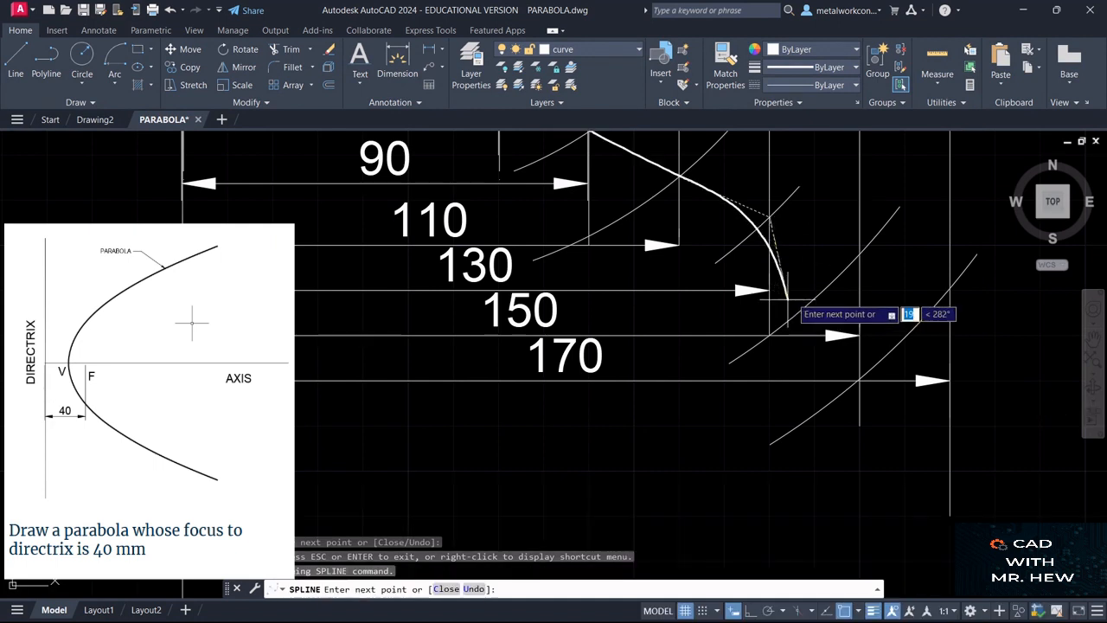
click(859, 253)
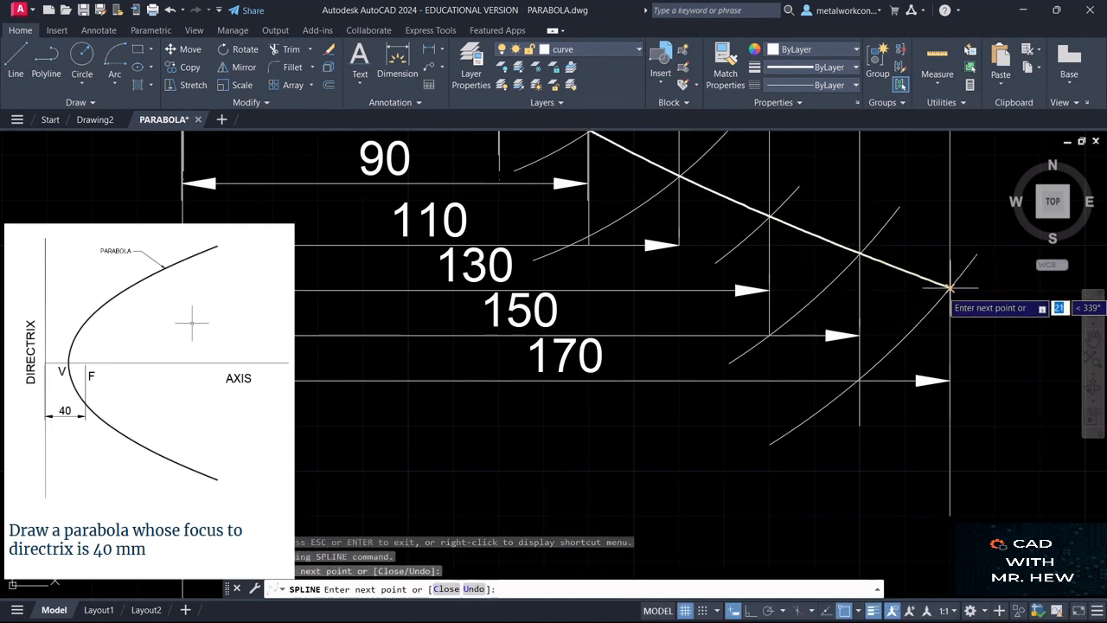
click(950, 288)
key(Return)
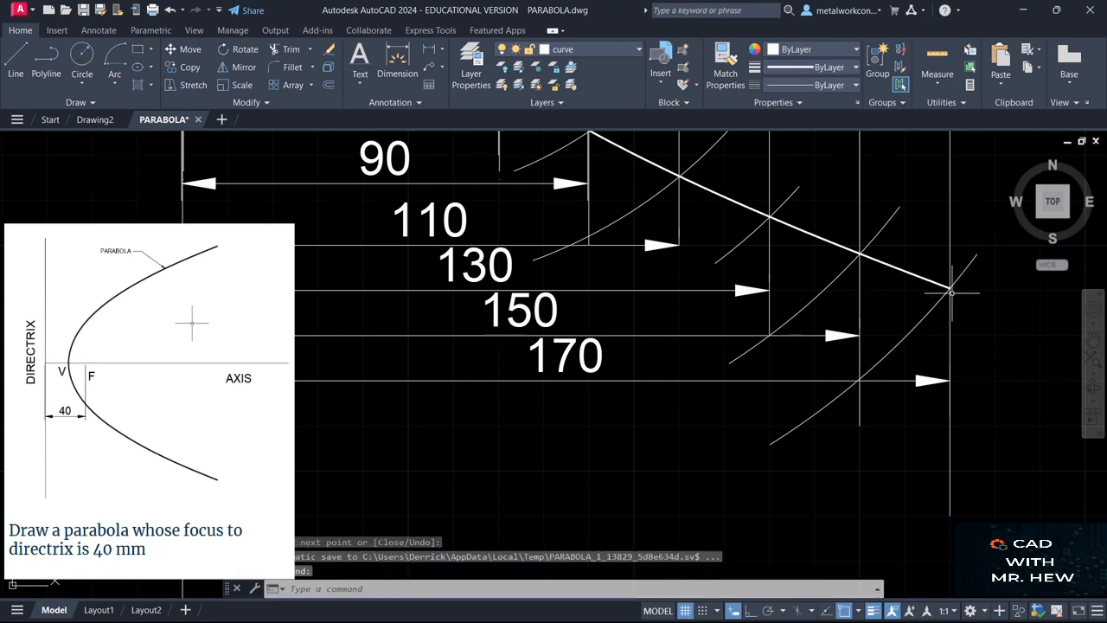
On the dimension layer, add a horizontal linear dimension from the focus F to the directrix, placed above the axis.
scroll(950, 289, down, 2)
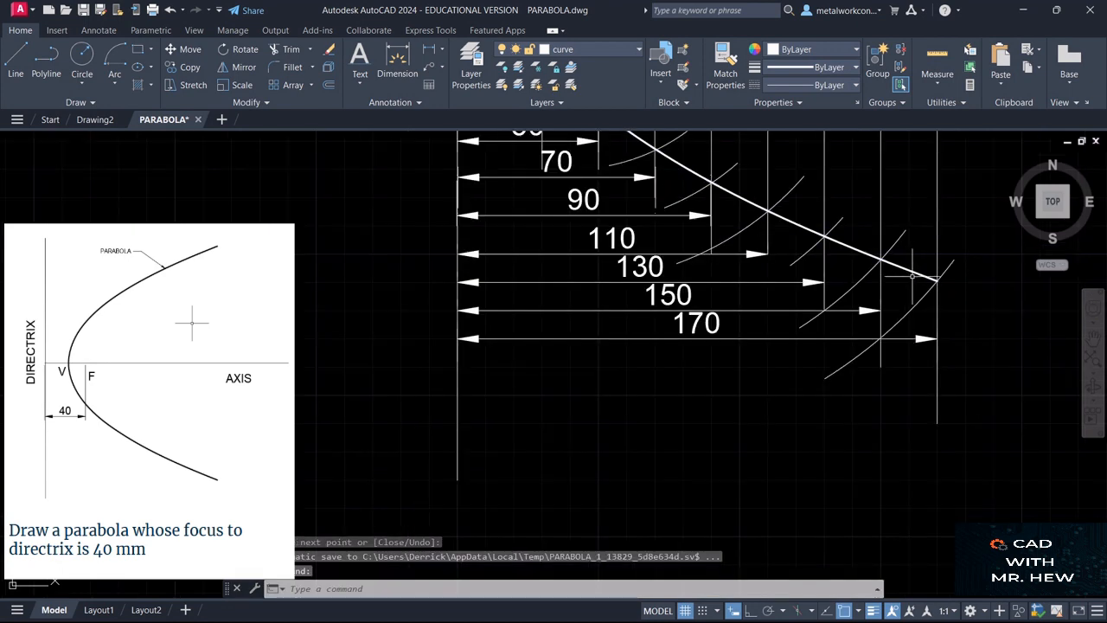
click(1093, 338)
drag(960, 259, 1022, 490)
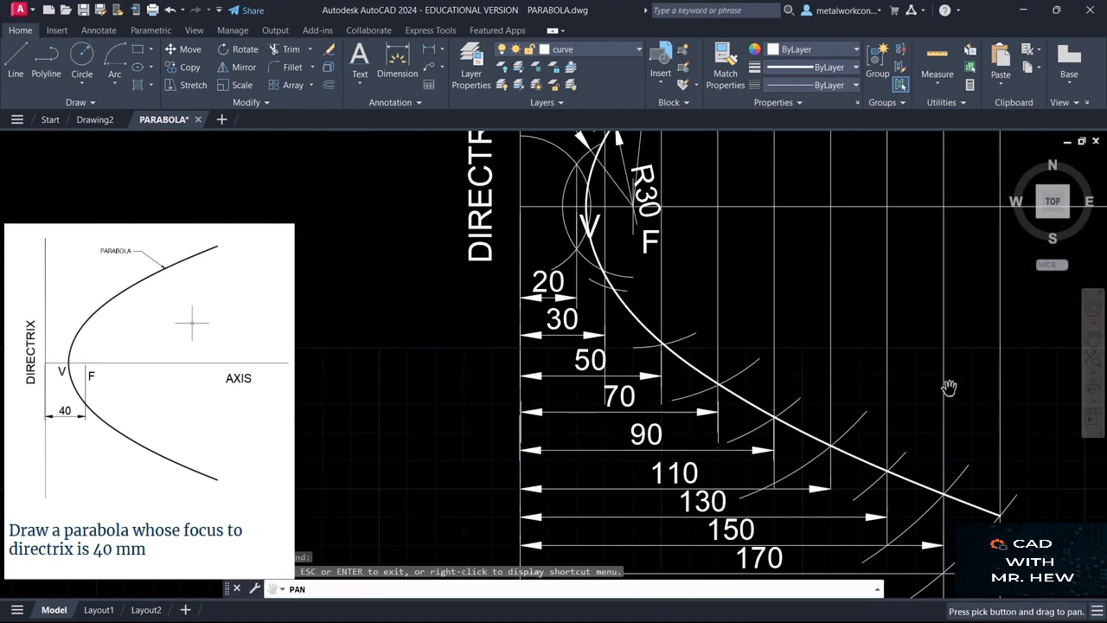
mouse_move(919, 314)
mouse_down()
mouse_move(946, 390)
mouse_move(912, 410)
mouse_move(906, 385)
mouse_up()
scroll(947, 398, down, 1)
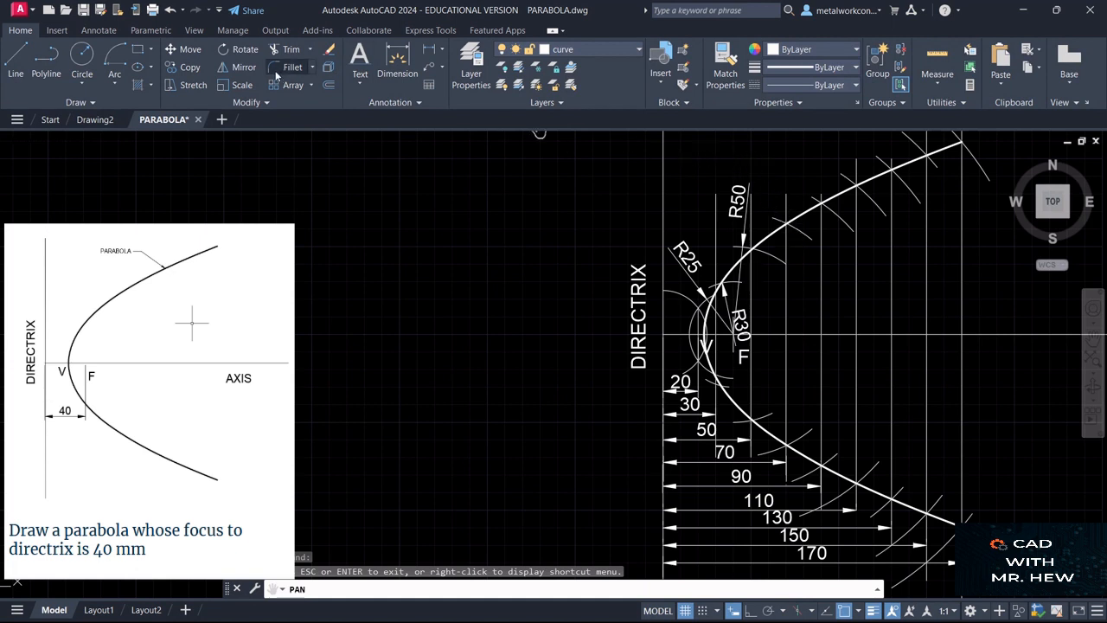
click(570, 50)
click(571, 154)
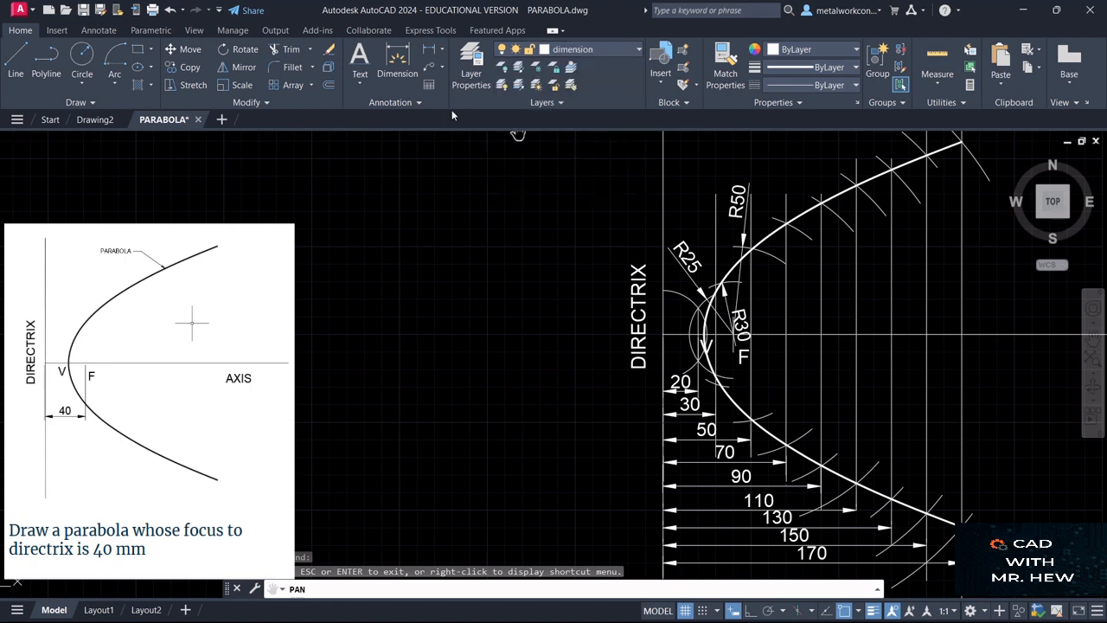
click(432, 53)
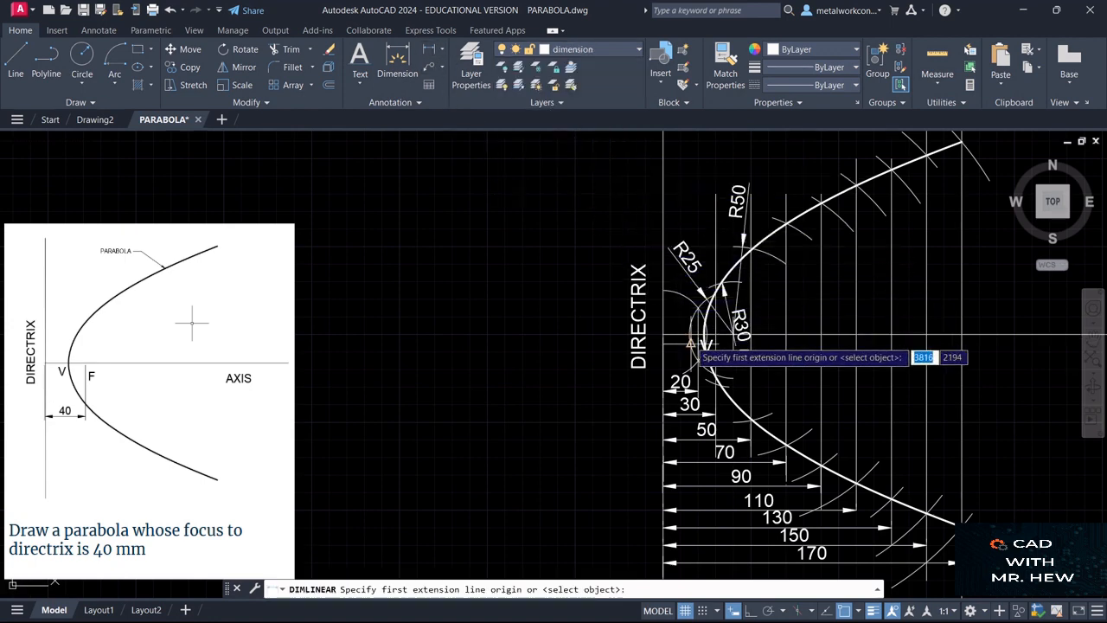
click(735, 332)
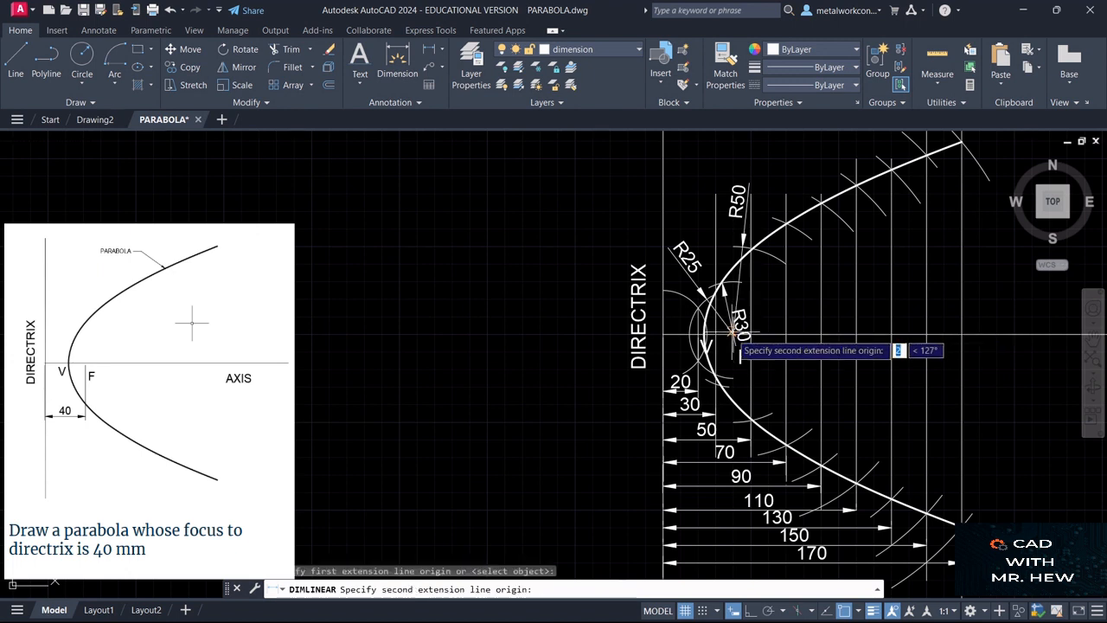
click(664, 334)
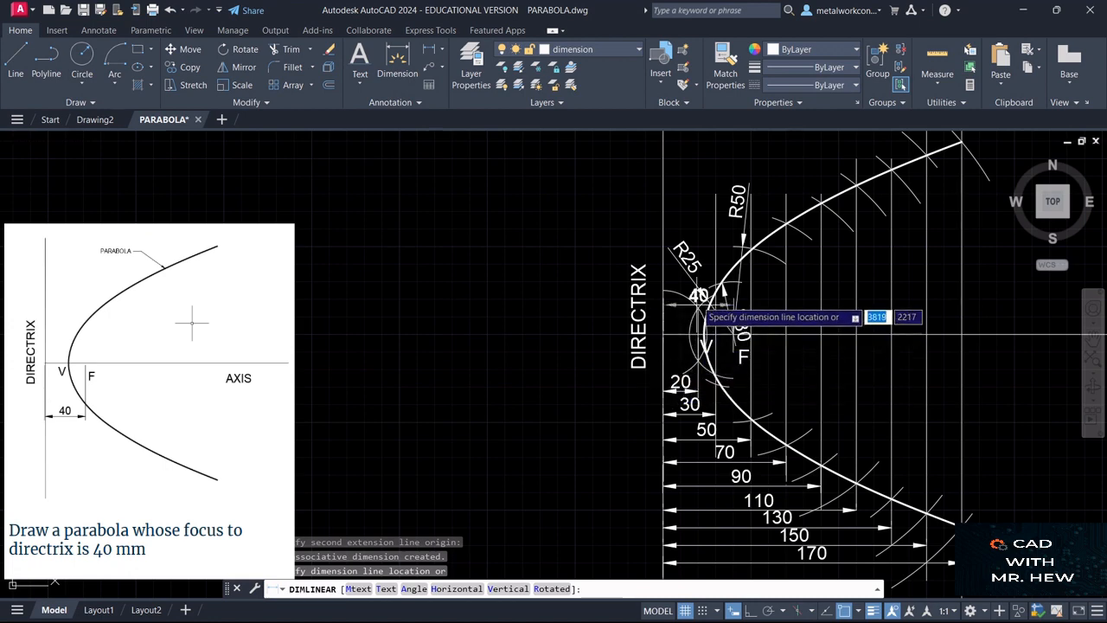
click(690, 250)
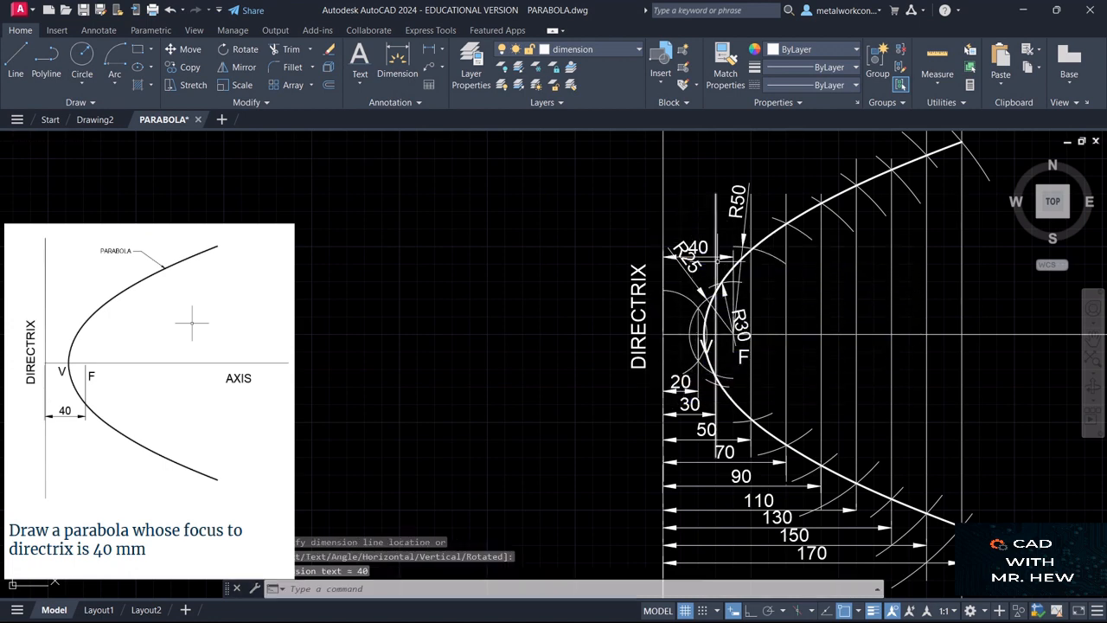
Move the focus-to-directrix dimension line higher, clear of the R25 text.
click(697, 254)
click(697, 248)
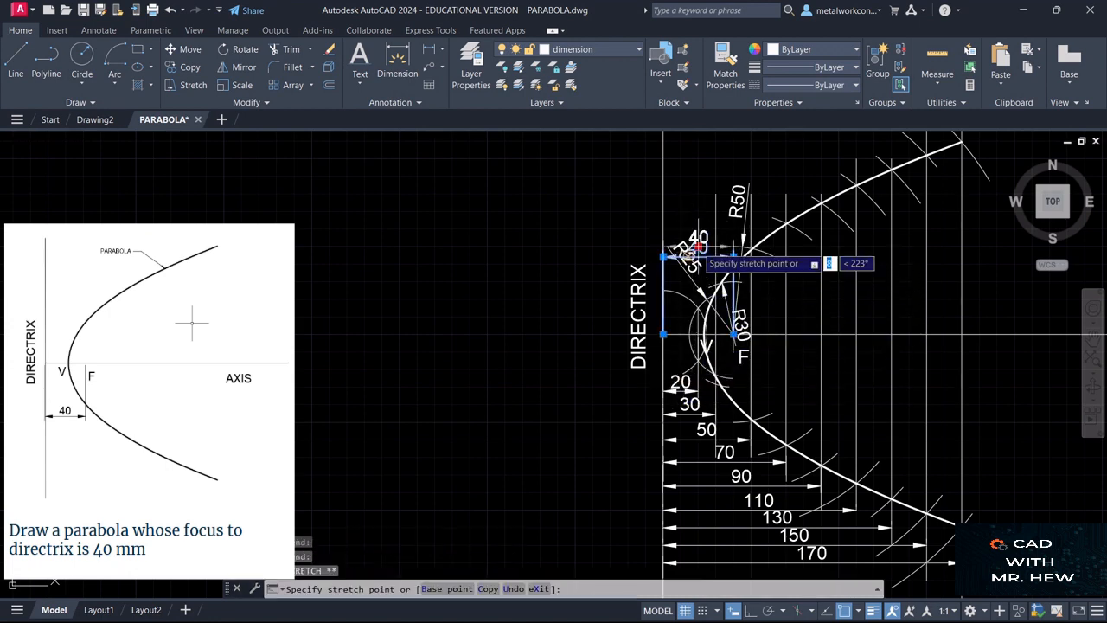
key(Escape)
key(Escape)
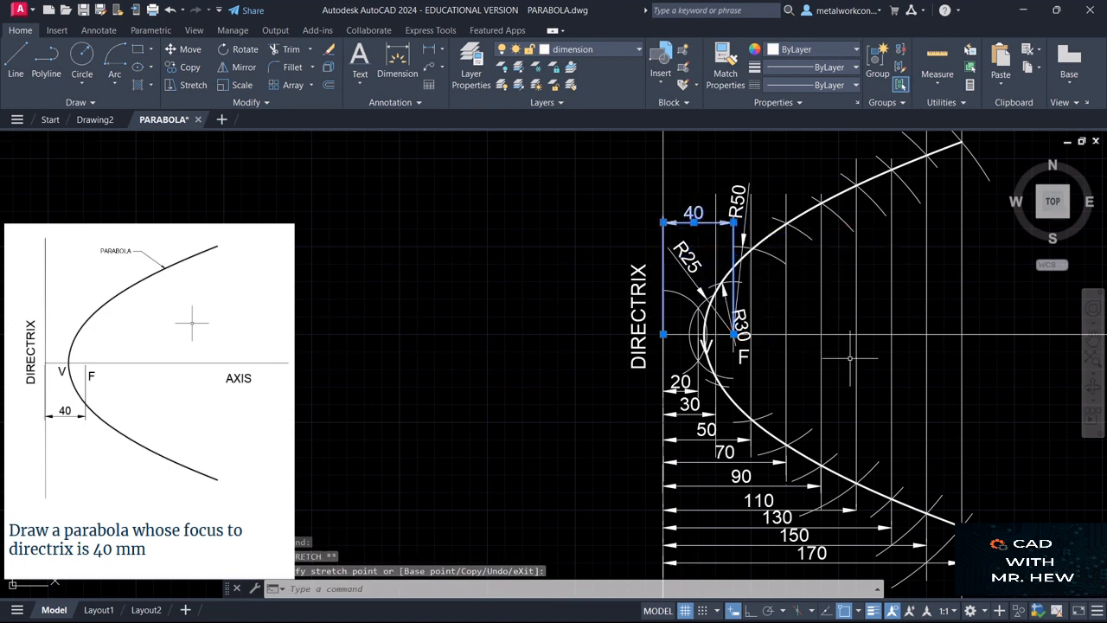